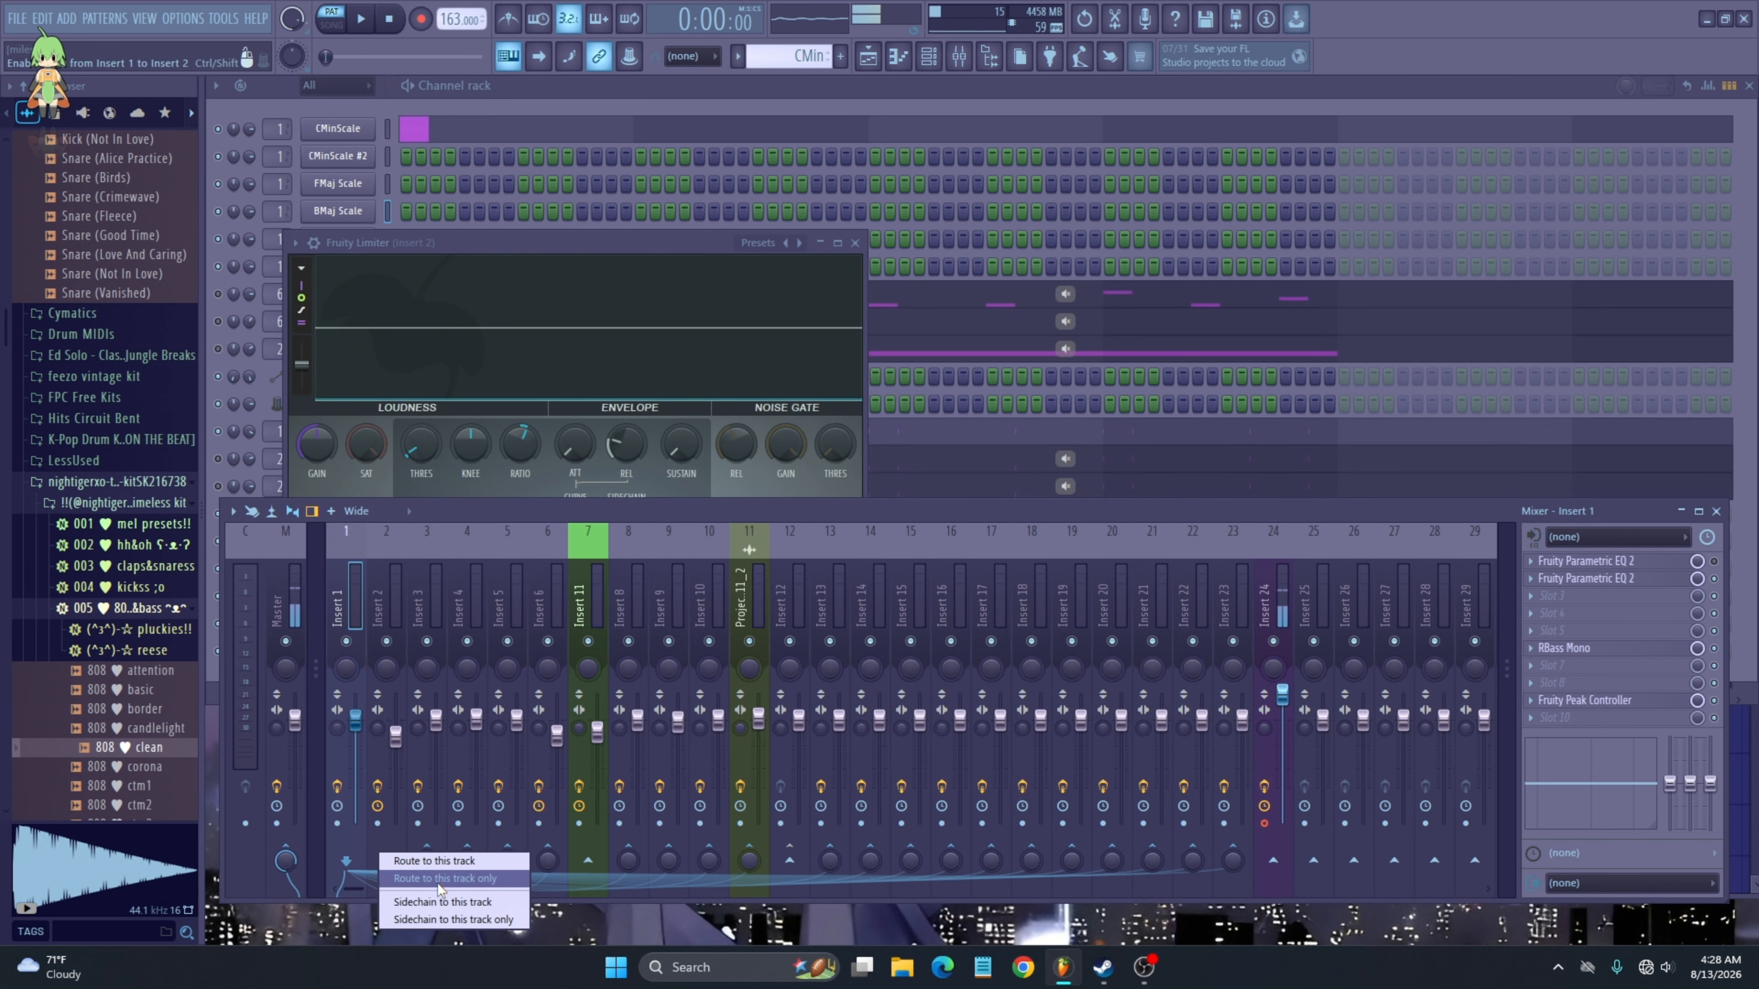
- Sidechain Insert 1 to Insert 2 and set Insert 2's Fruity Limiter sidechain input to Insert 1
{"action": "left_click", "coordinate": [434, 902]}
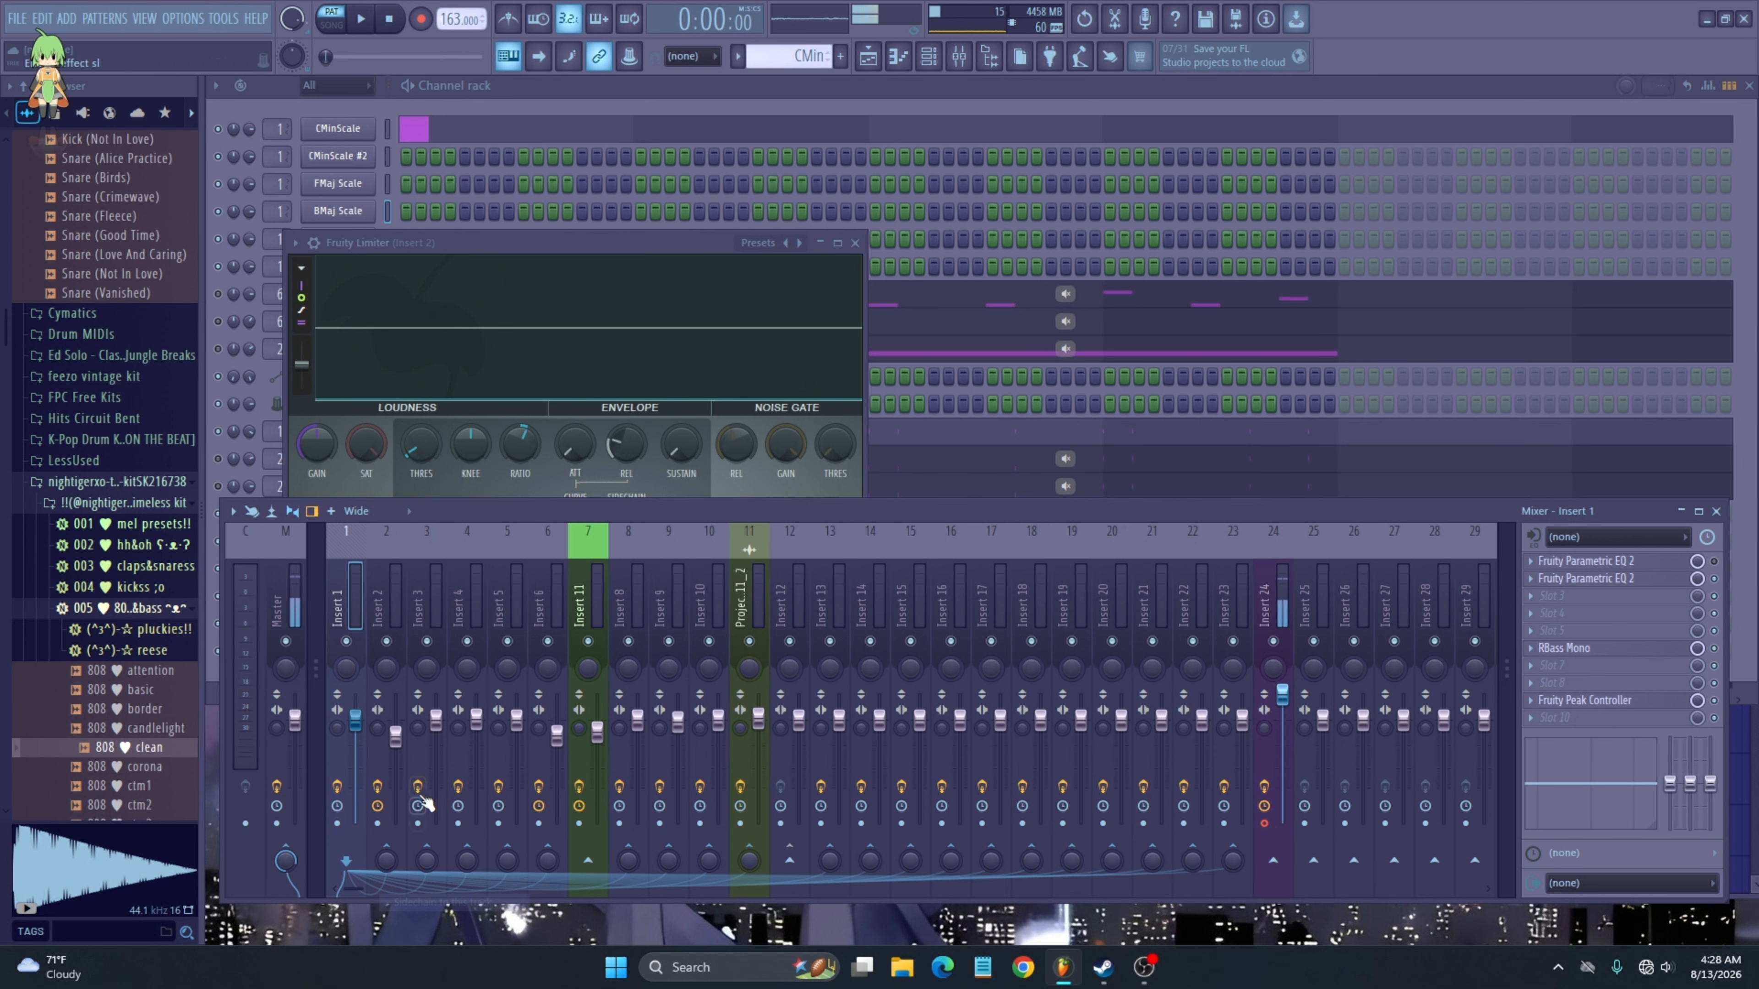
{"action": "left_click", "coordinate": [381, 761]}
{"action": "left_click", "coordinate": [715, 242]}
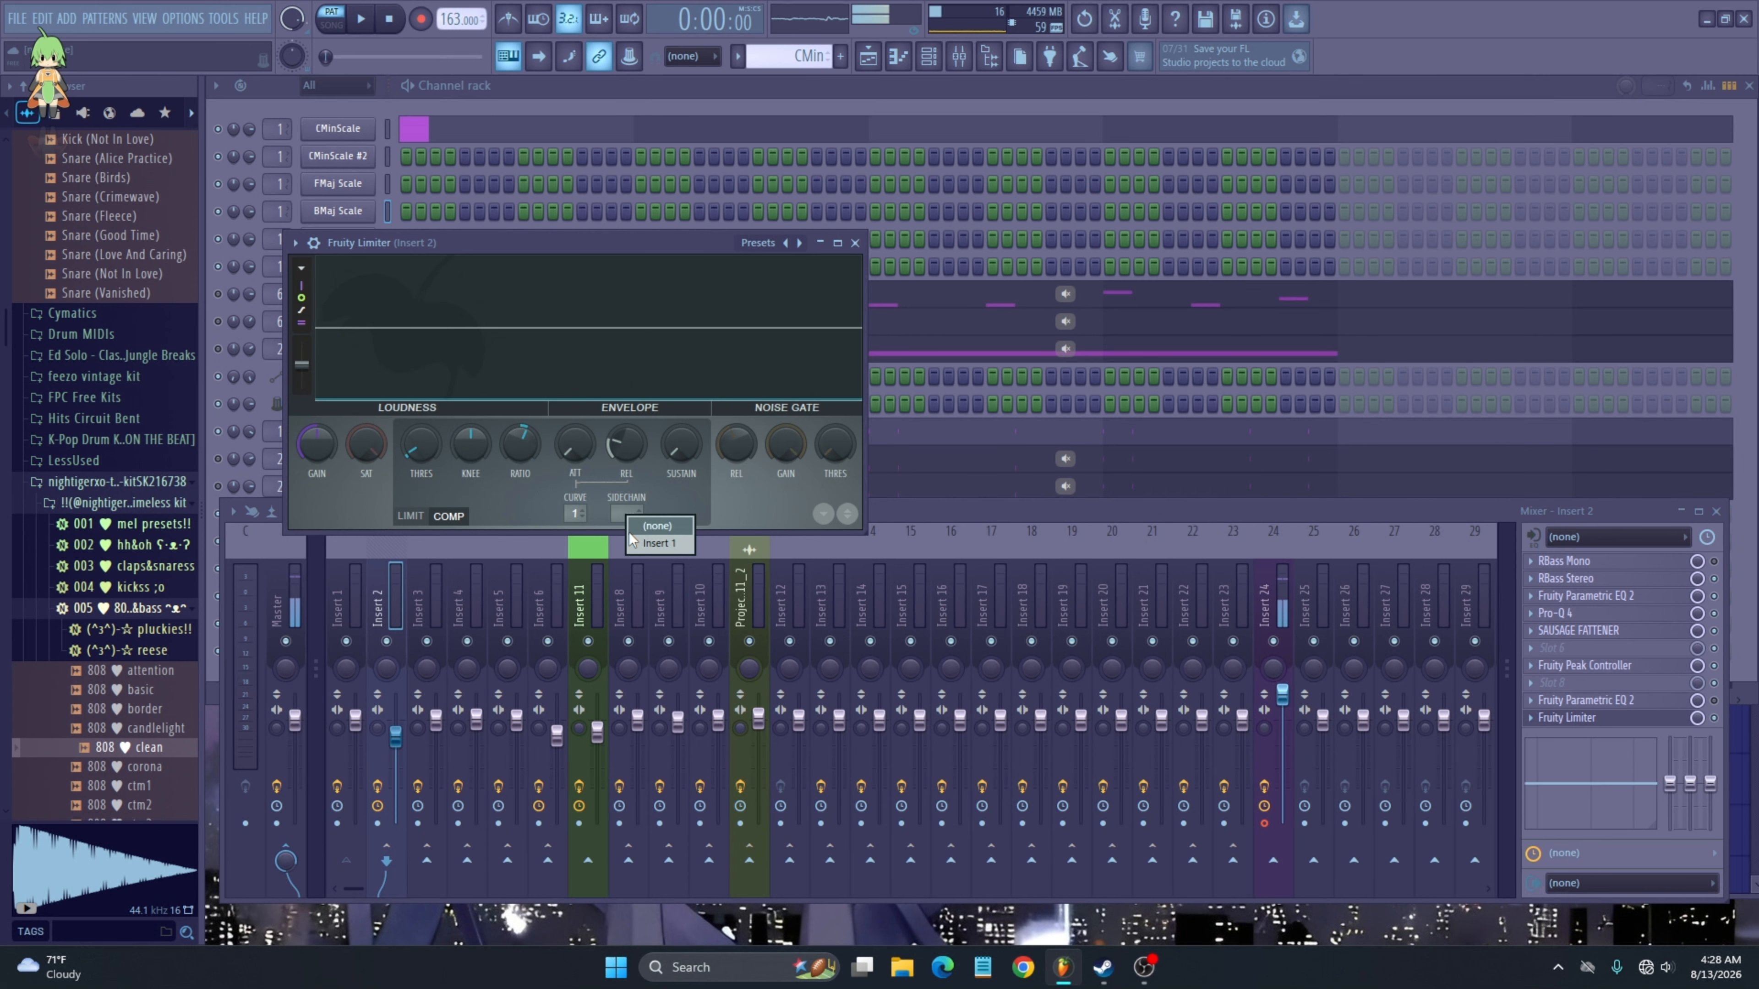
{"action": "left_click", "coordinate": [634, 542]}
{"action": "key", "text": "space"}
{"action": "key", "text": "F6"}
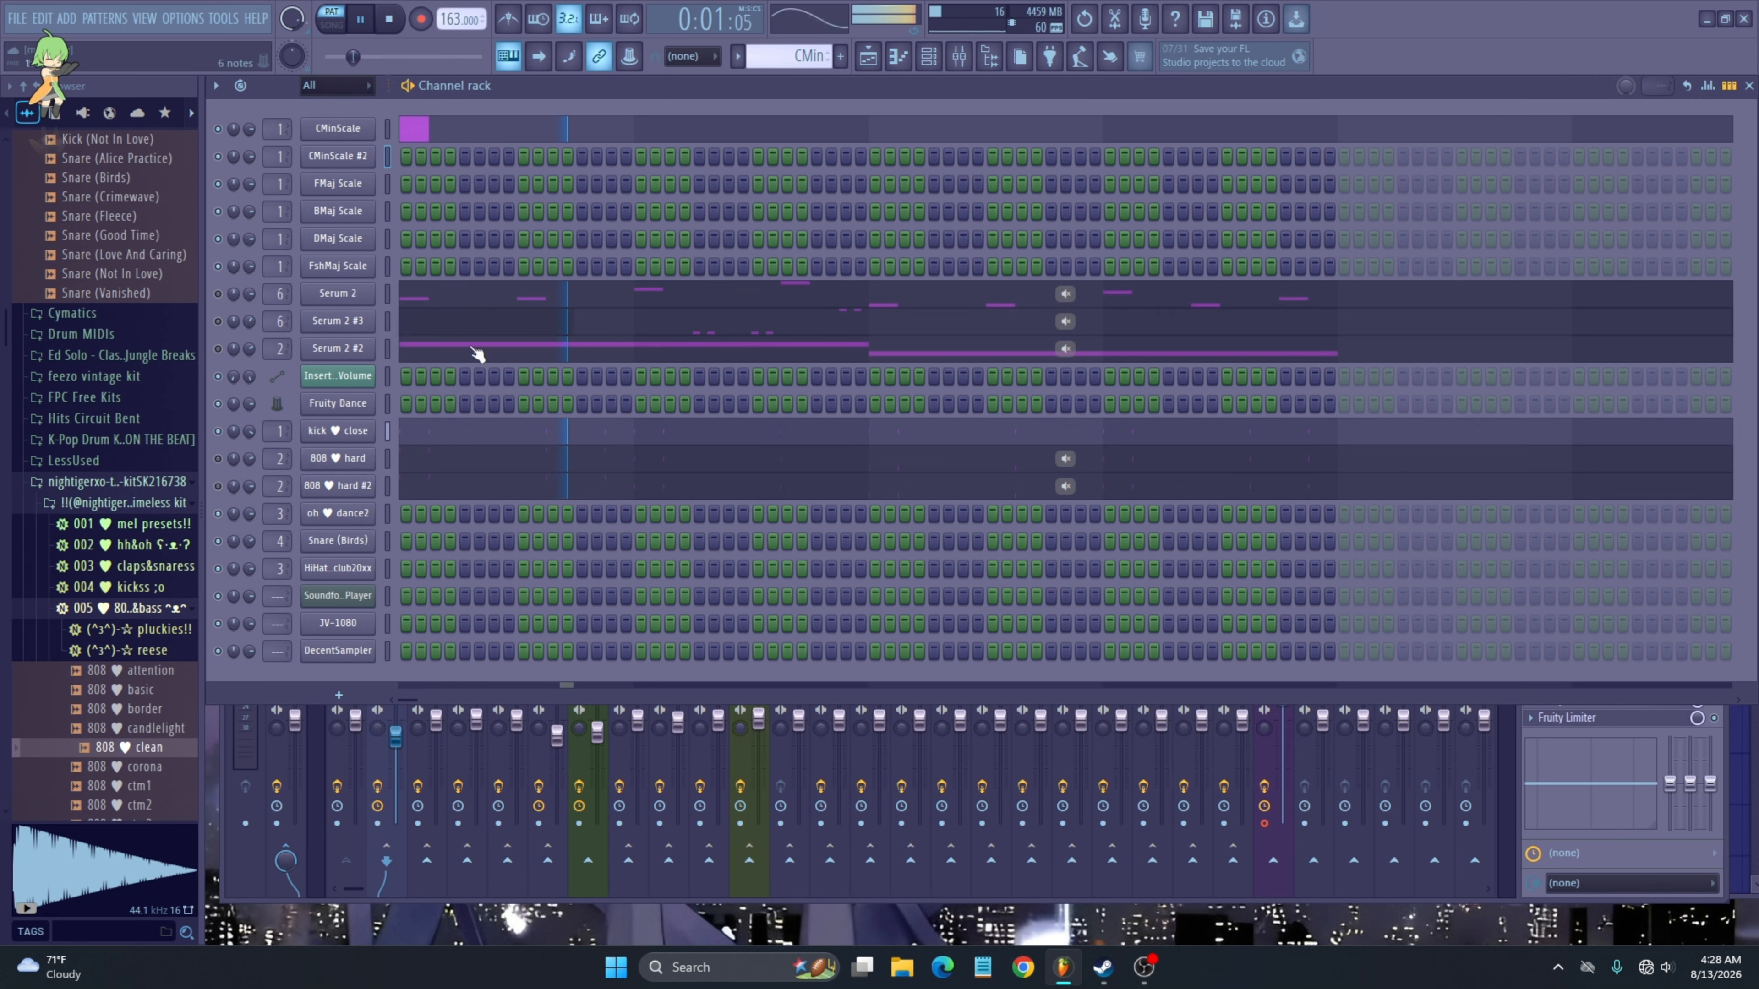
{"action": "left_click", "coordinate": [216, 459]}
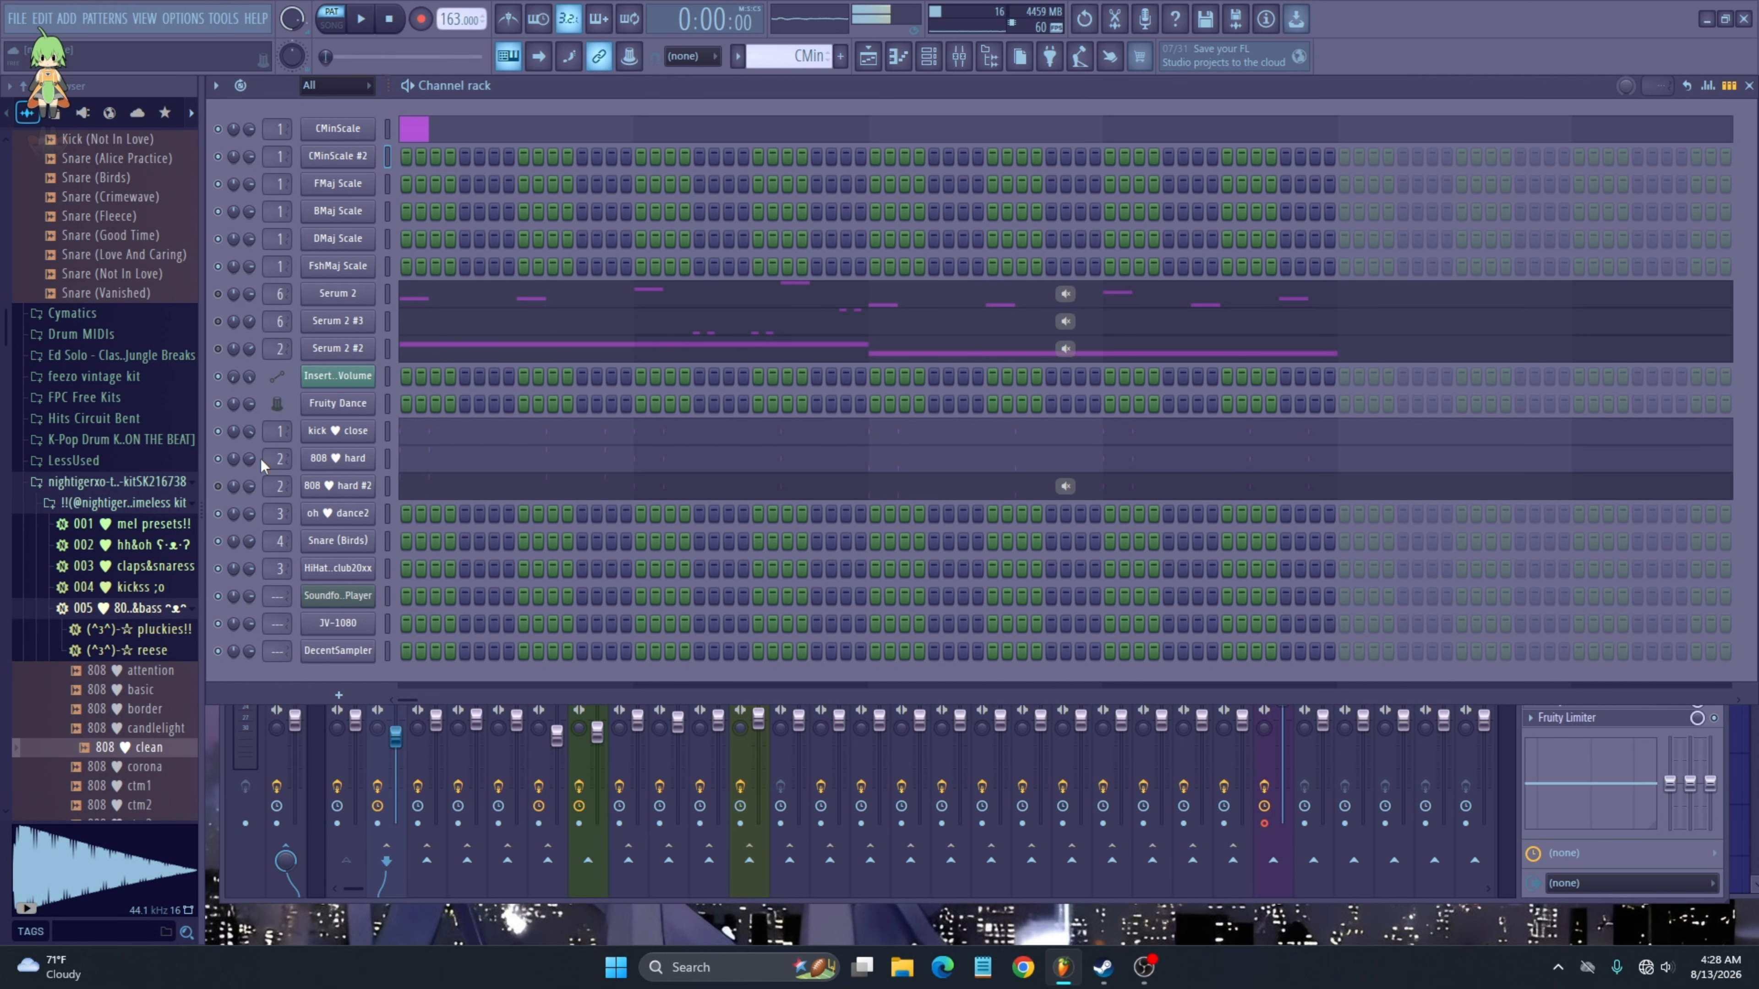
{"action": "key", "text": "space"}
{"action": "key", "text": "F9"}
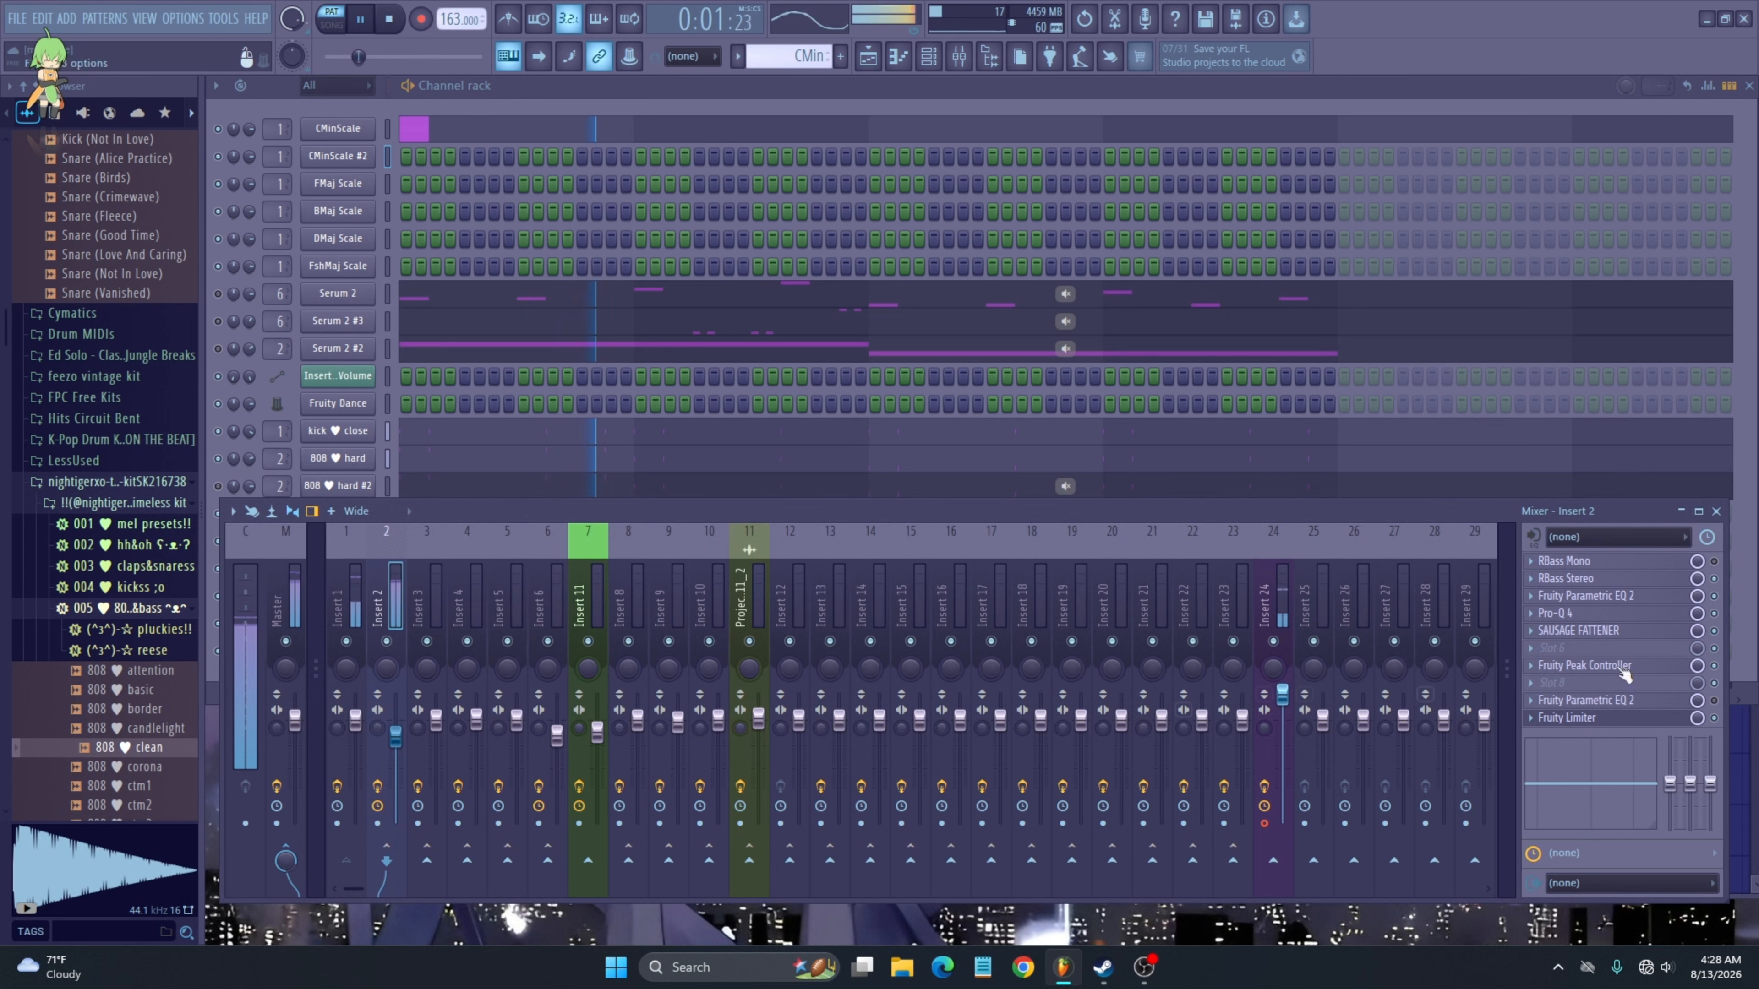
- Open Insert 2's Fruity Limiter and play the song to monitor its compression
{"action": "left_click", "coordinate": [1586, 718]}
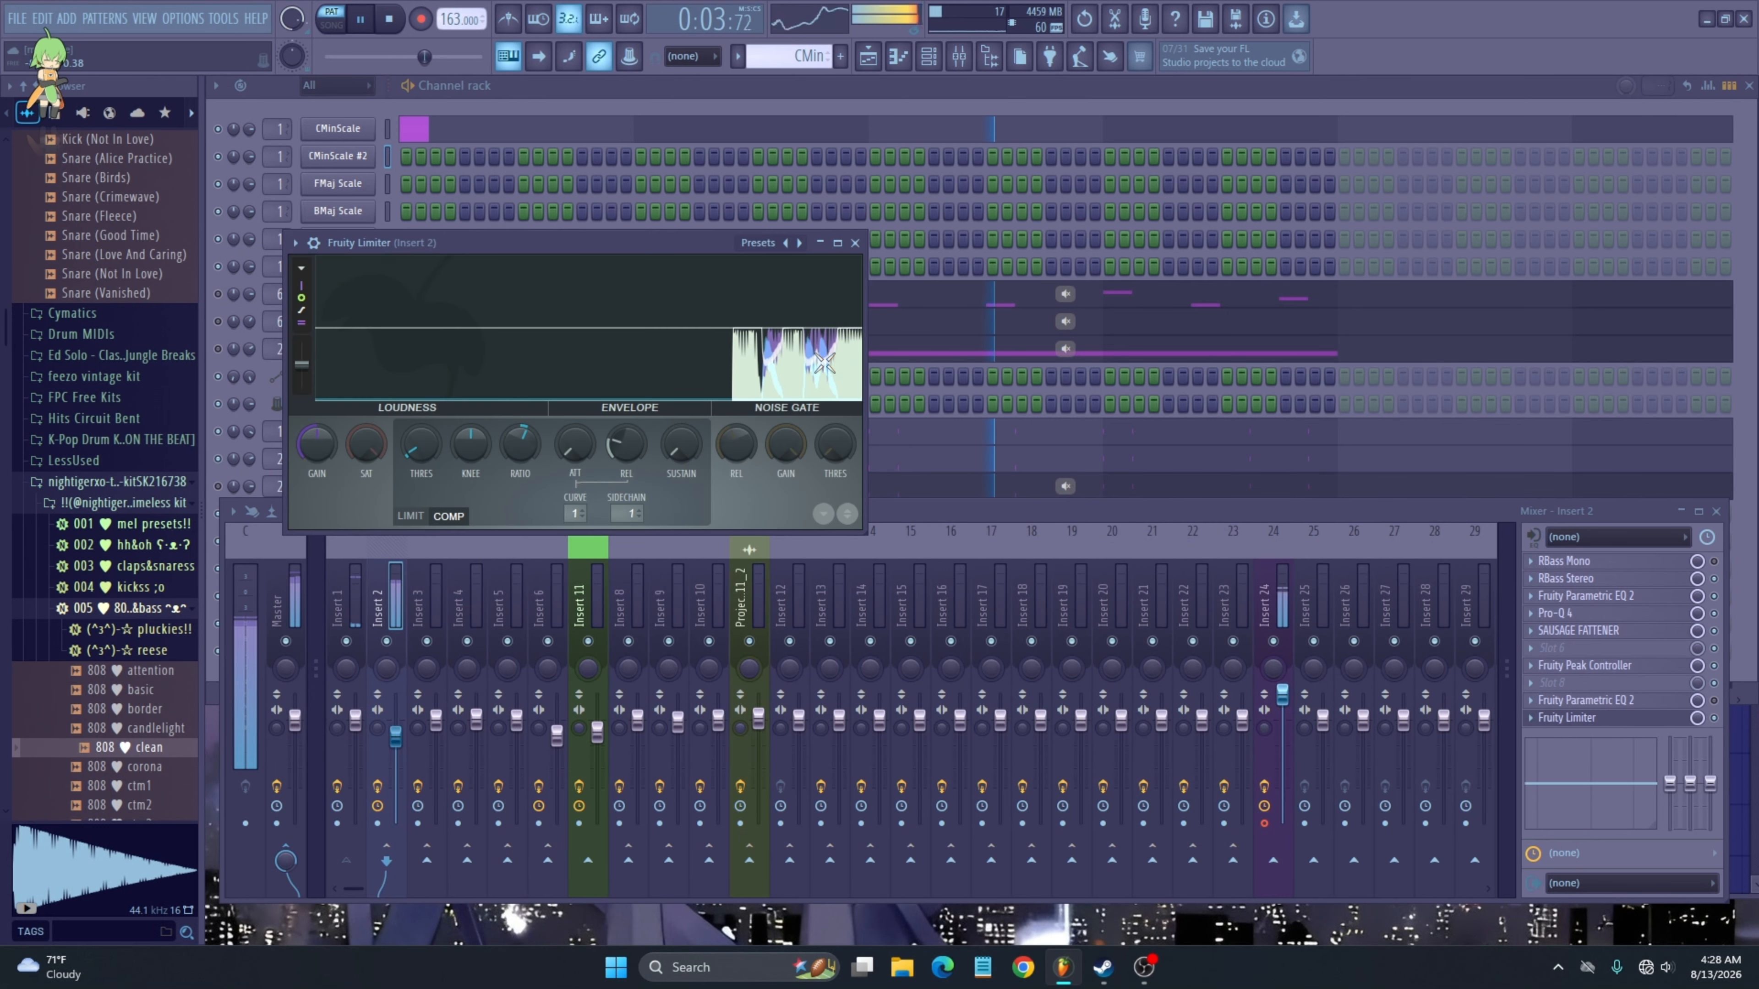
{"action": "left_click", "coordinate": [909, 209]}
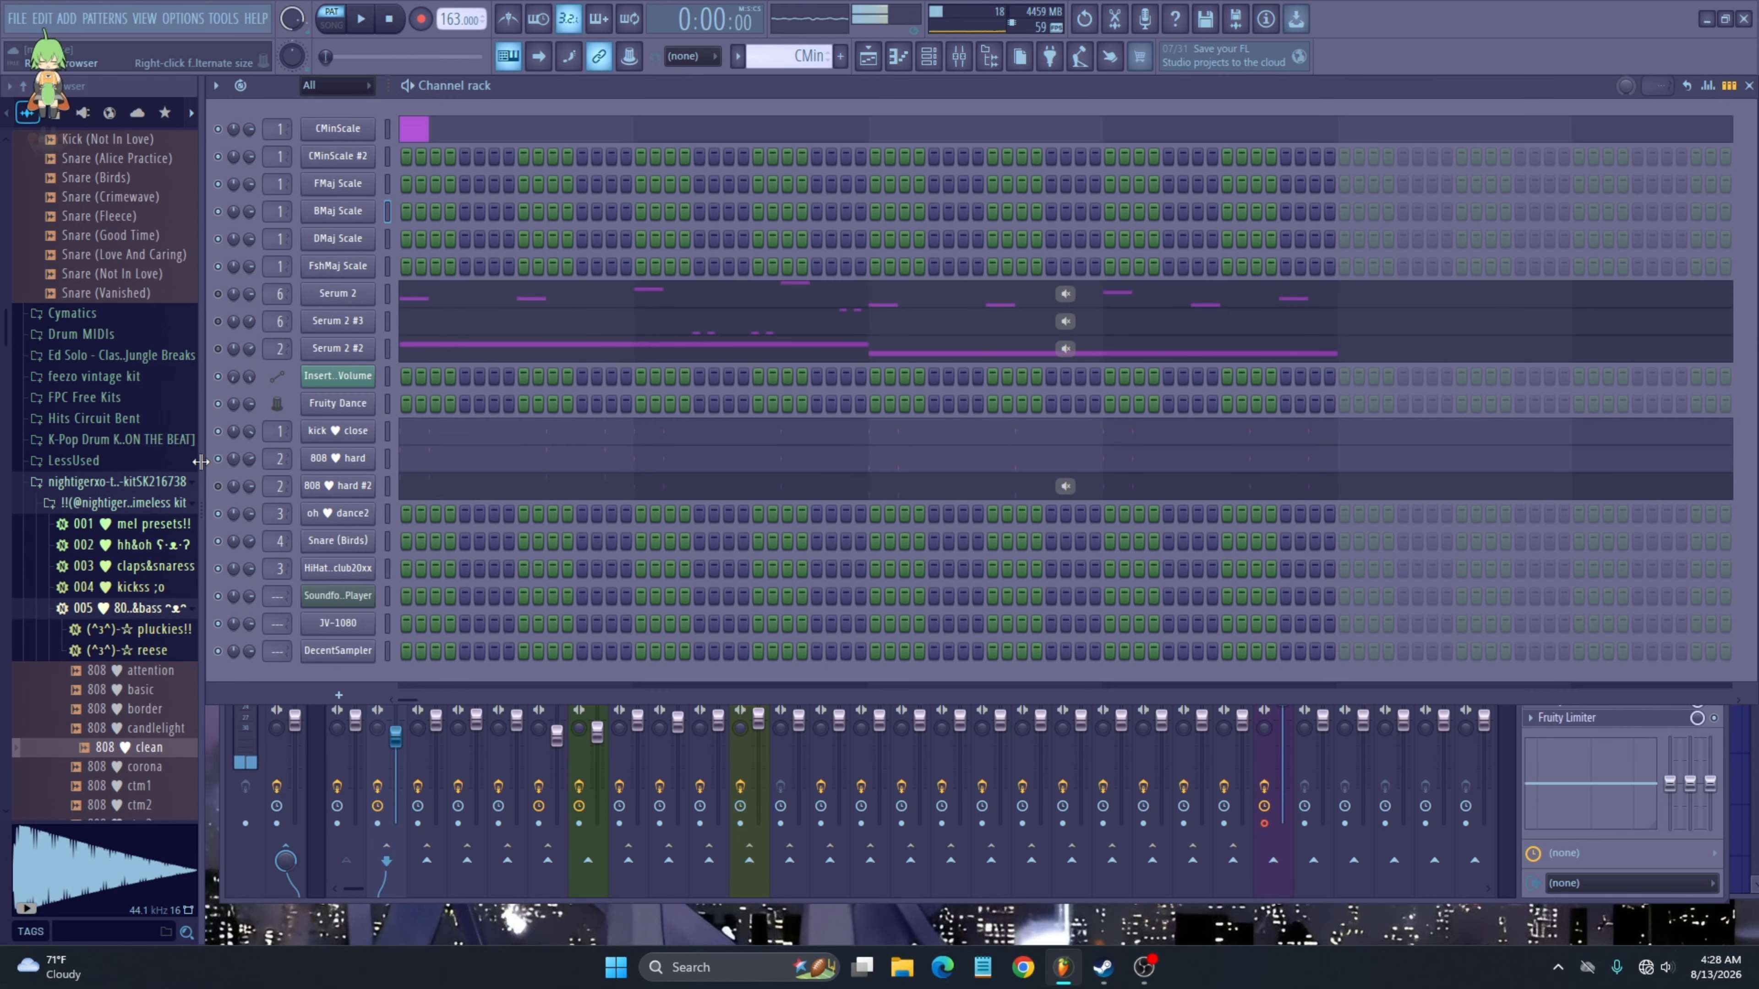
{"action": "key", "text": "space"}
{"action": "left_click", "coordinate": [760, 739]}
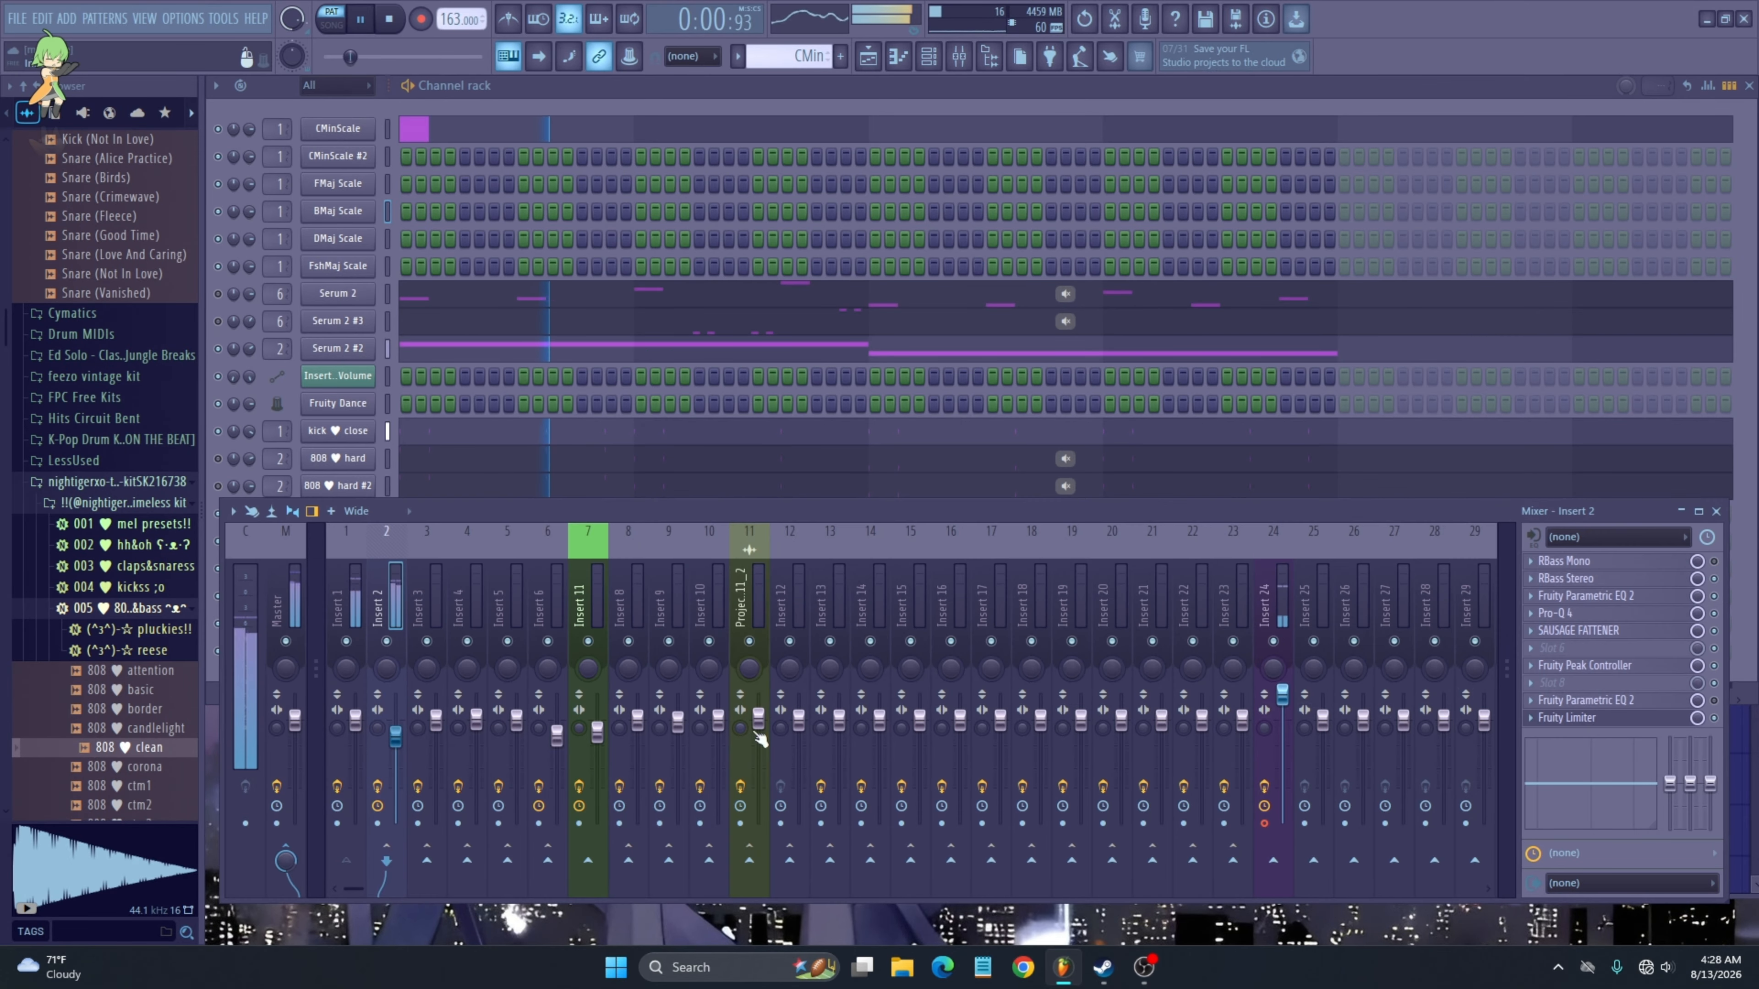
{"action": "left_click", "coordinate": [1595, 719]}
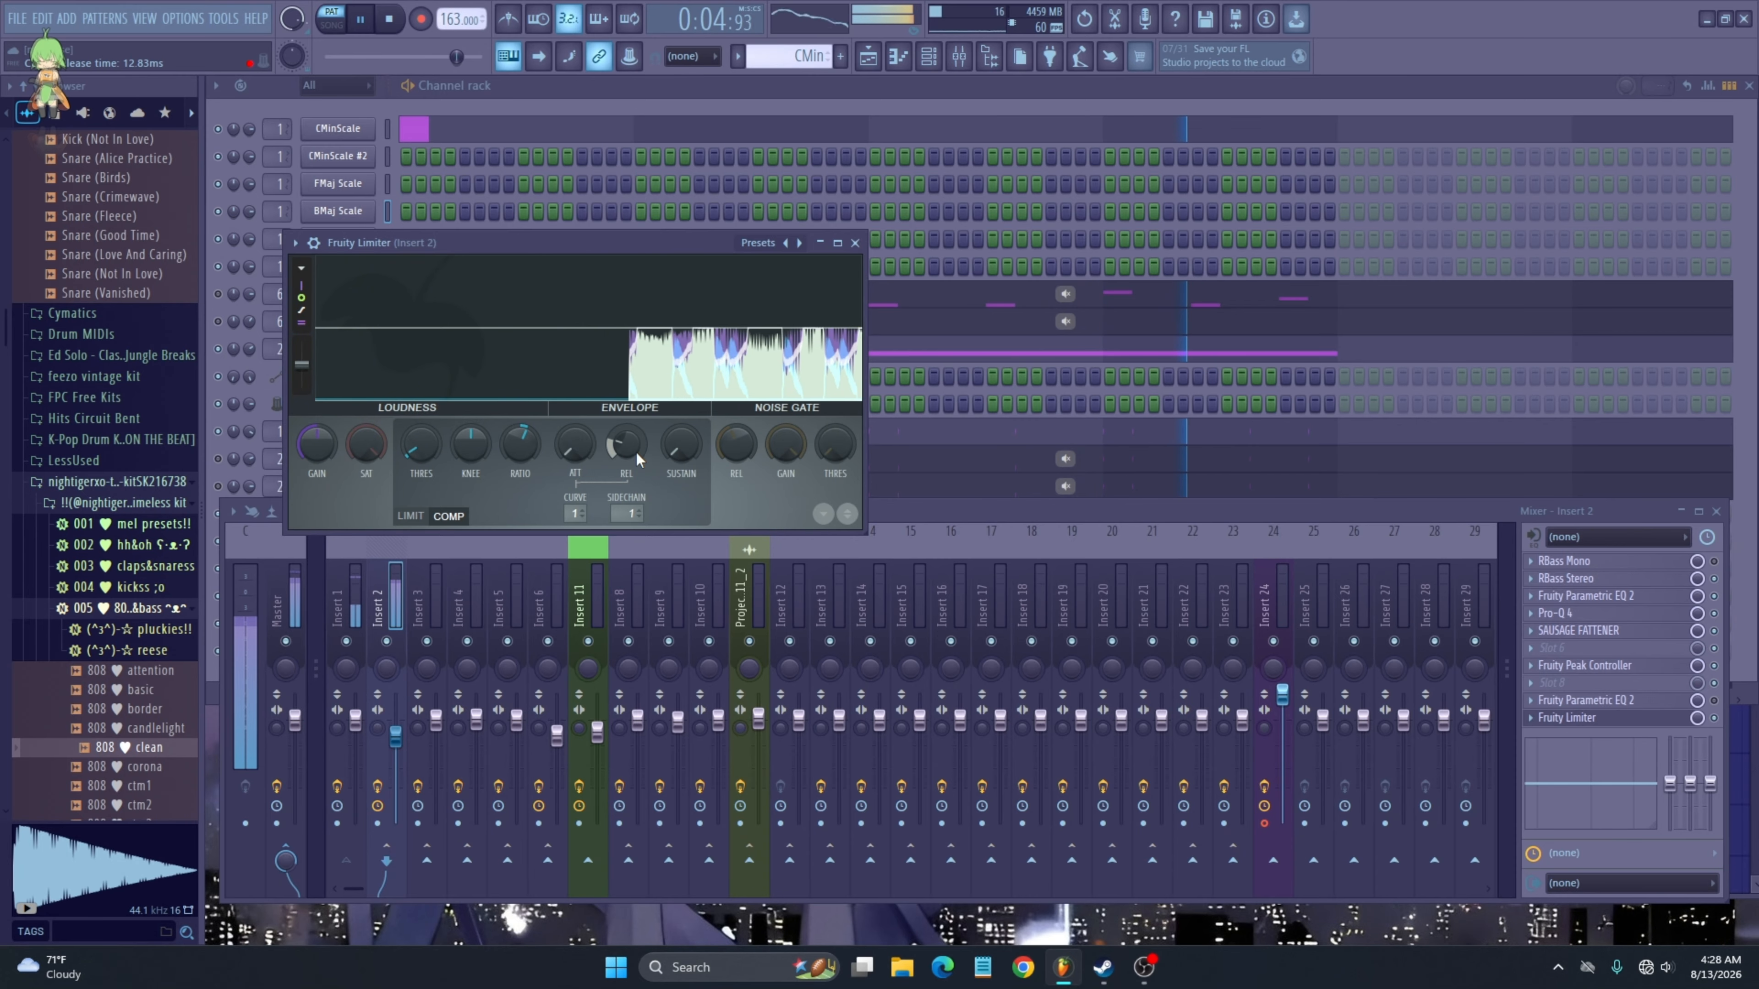
{"action": "key", "text": "space"}
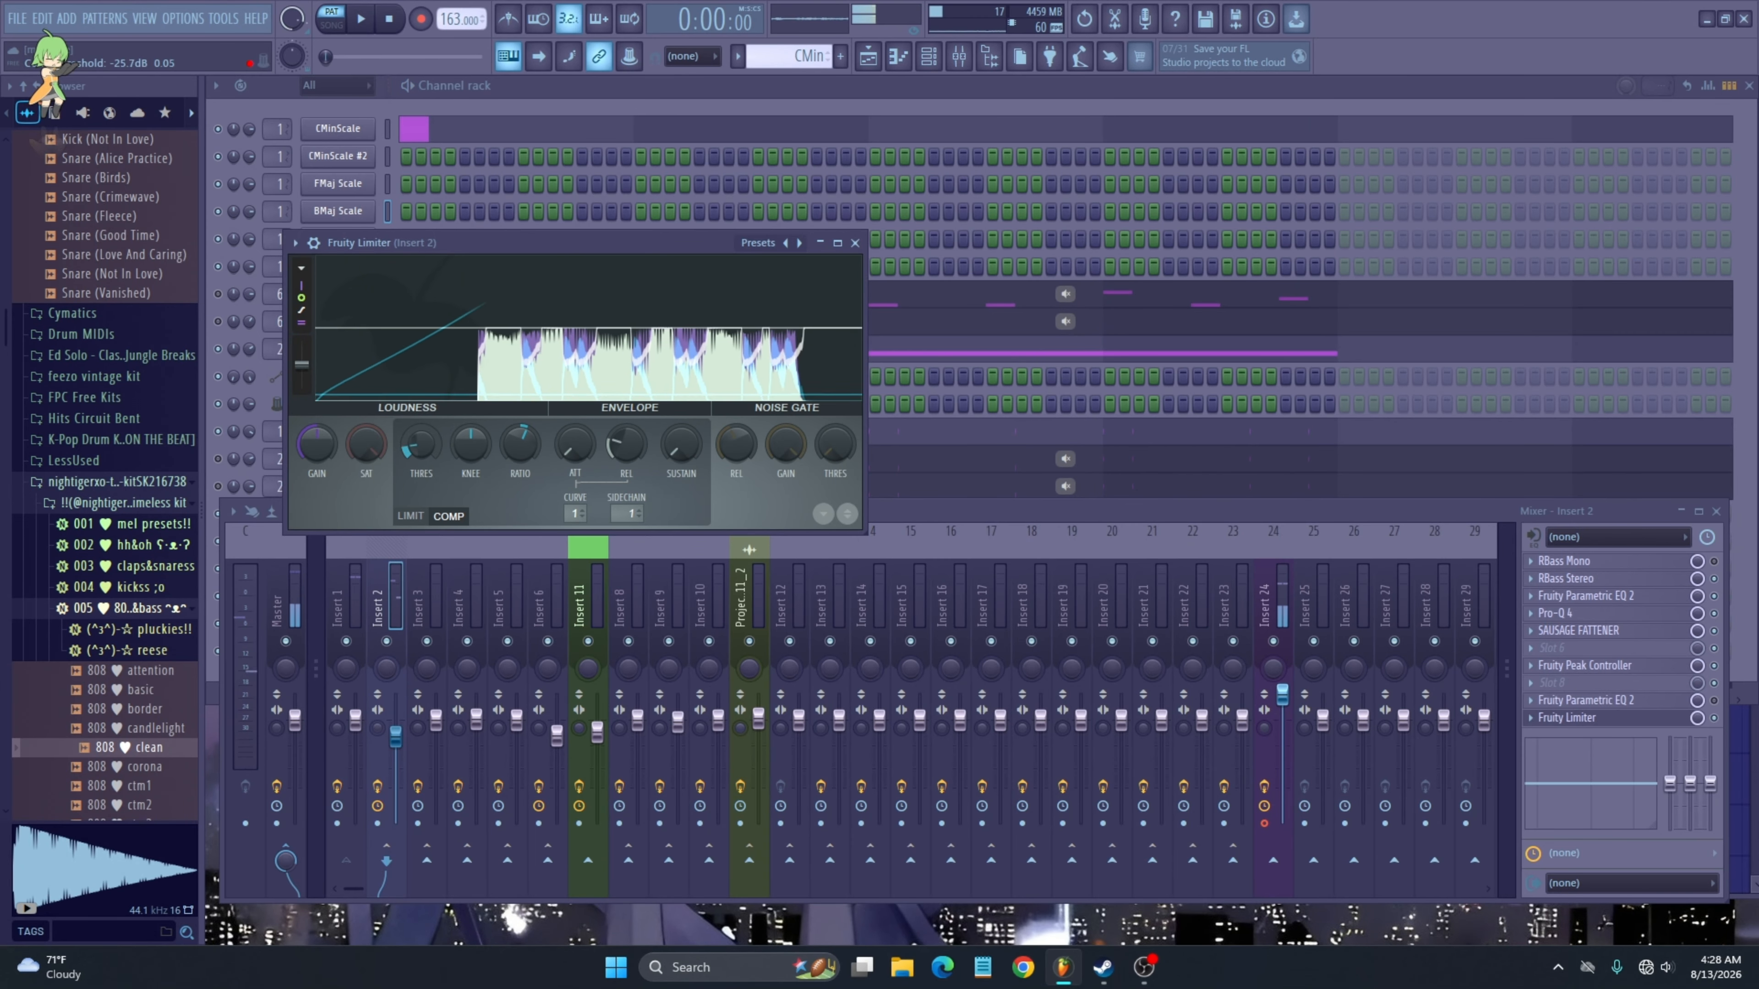
- Lower the limiter's compression threshold, adjust its knee and release, and close the limiter
{"action": "left_click_drag", "start_coordinate": [426, 437], "coordinate": [385, 377]}
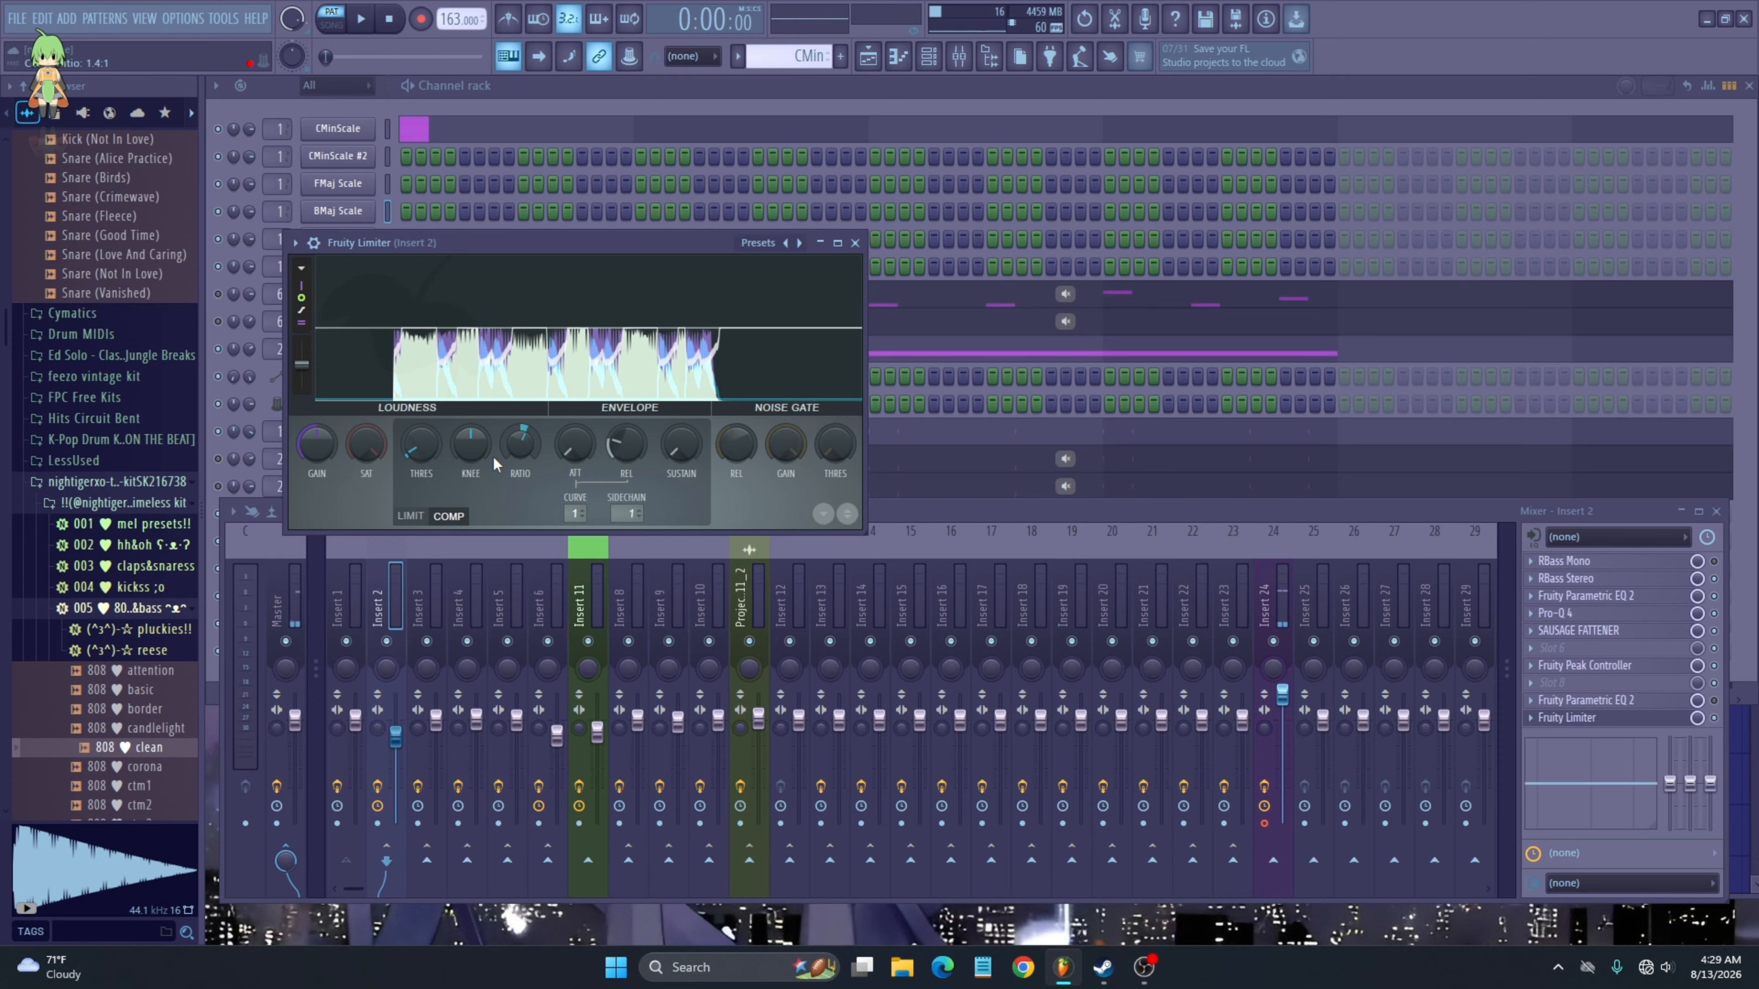
{"action": "left_click_drag", "start_coordinate": [476, 451], "coordinate": [476, 438]}
{"action": "key", "text": "space"}
{"action": "mouse_move", "coordinate": [629, 448]}
{"action": "left_mouse_down"}
{"action": "mouse_move", "coordinate": [629, 410]}
{"action": "mouse_move", "coordinate": [575, 430]}
{"action": "mouse_move", "coordinate": [575, 449]}
{"action": "mouse_move", "coordinate": [670, 437]}
{"action": "mouse_move", "coordinate": [634, 464]}
{"action": "left_mouse_up"}
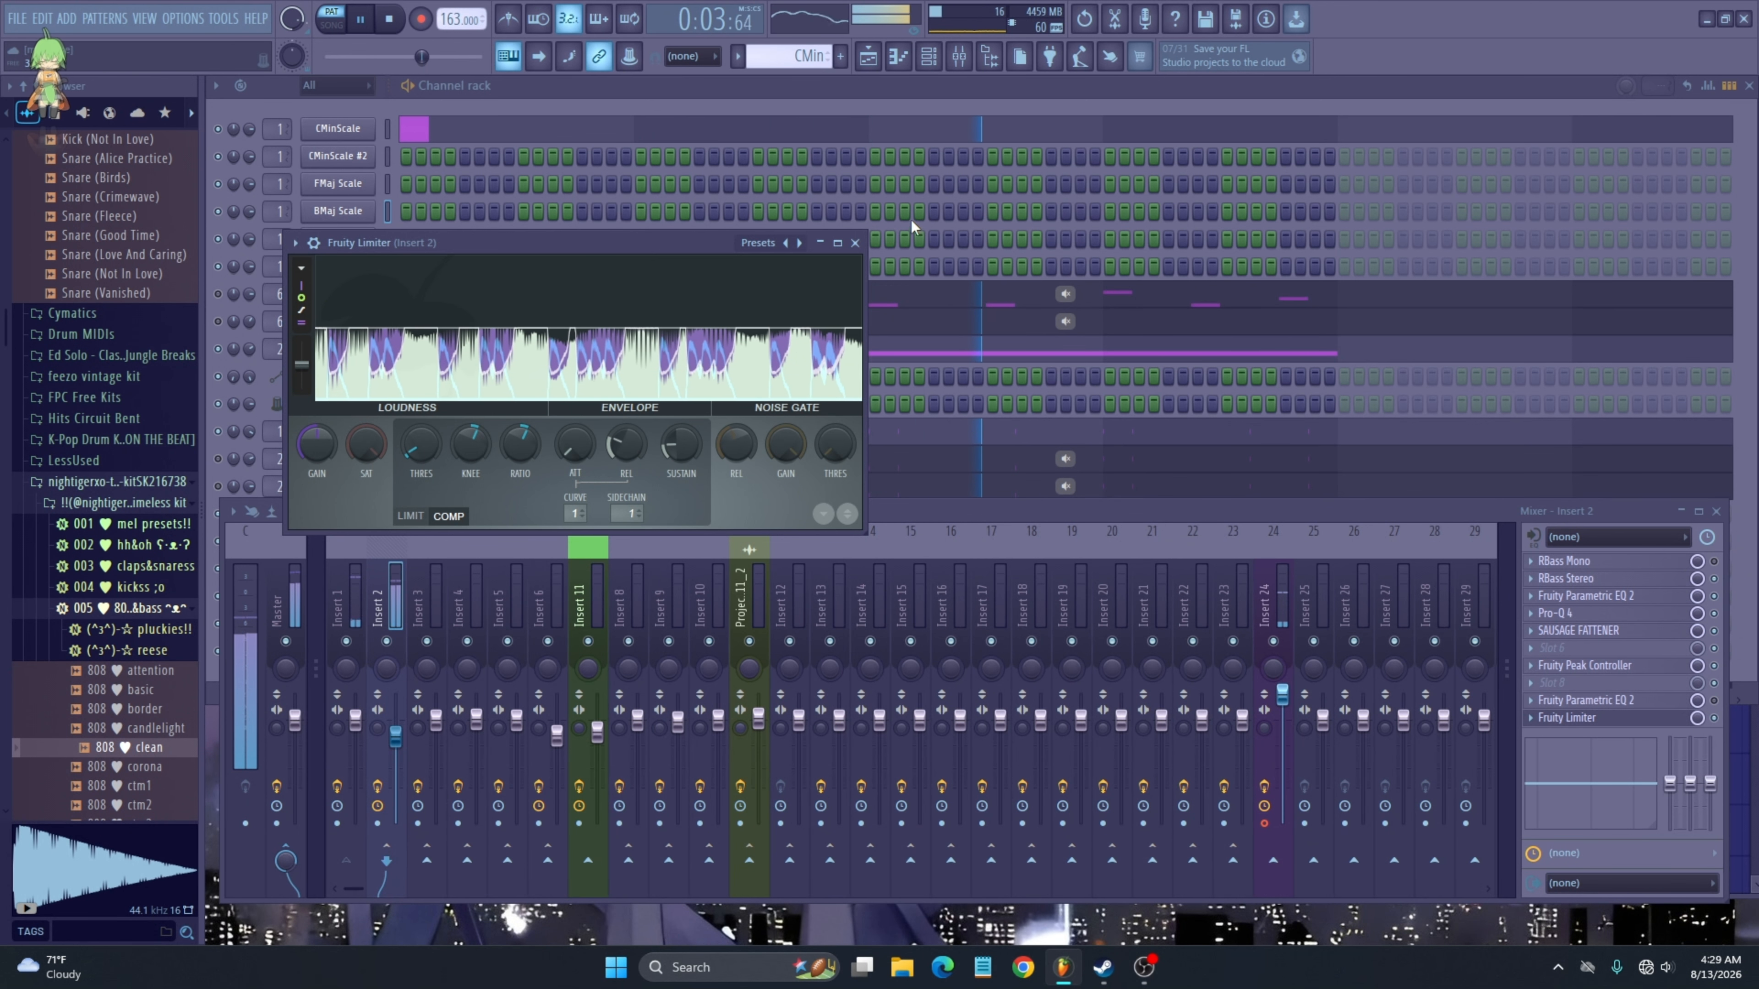
{"action": "left_click", "coordinate": [856, 243]}
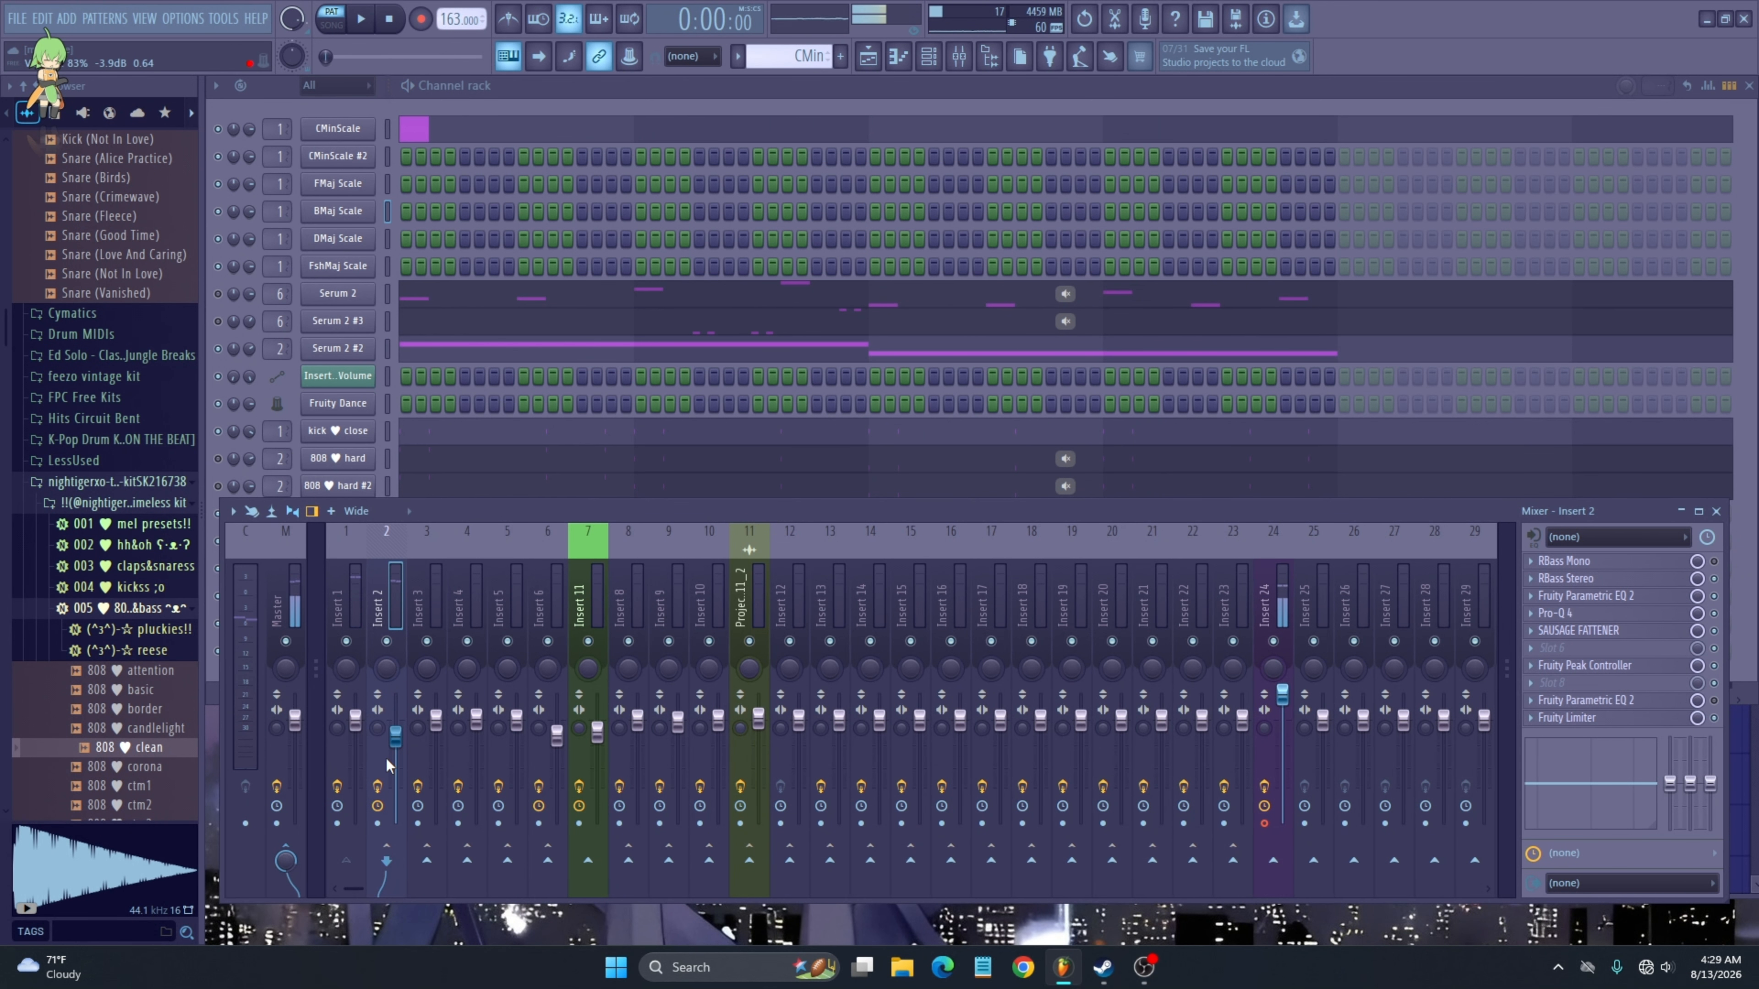
- Open the Fruity Peak Controller on Insert 1 and reposition its window
{"action": "left_click", "coordinate": [496, 390]}
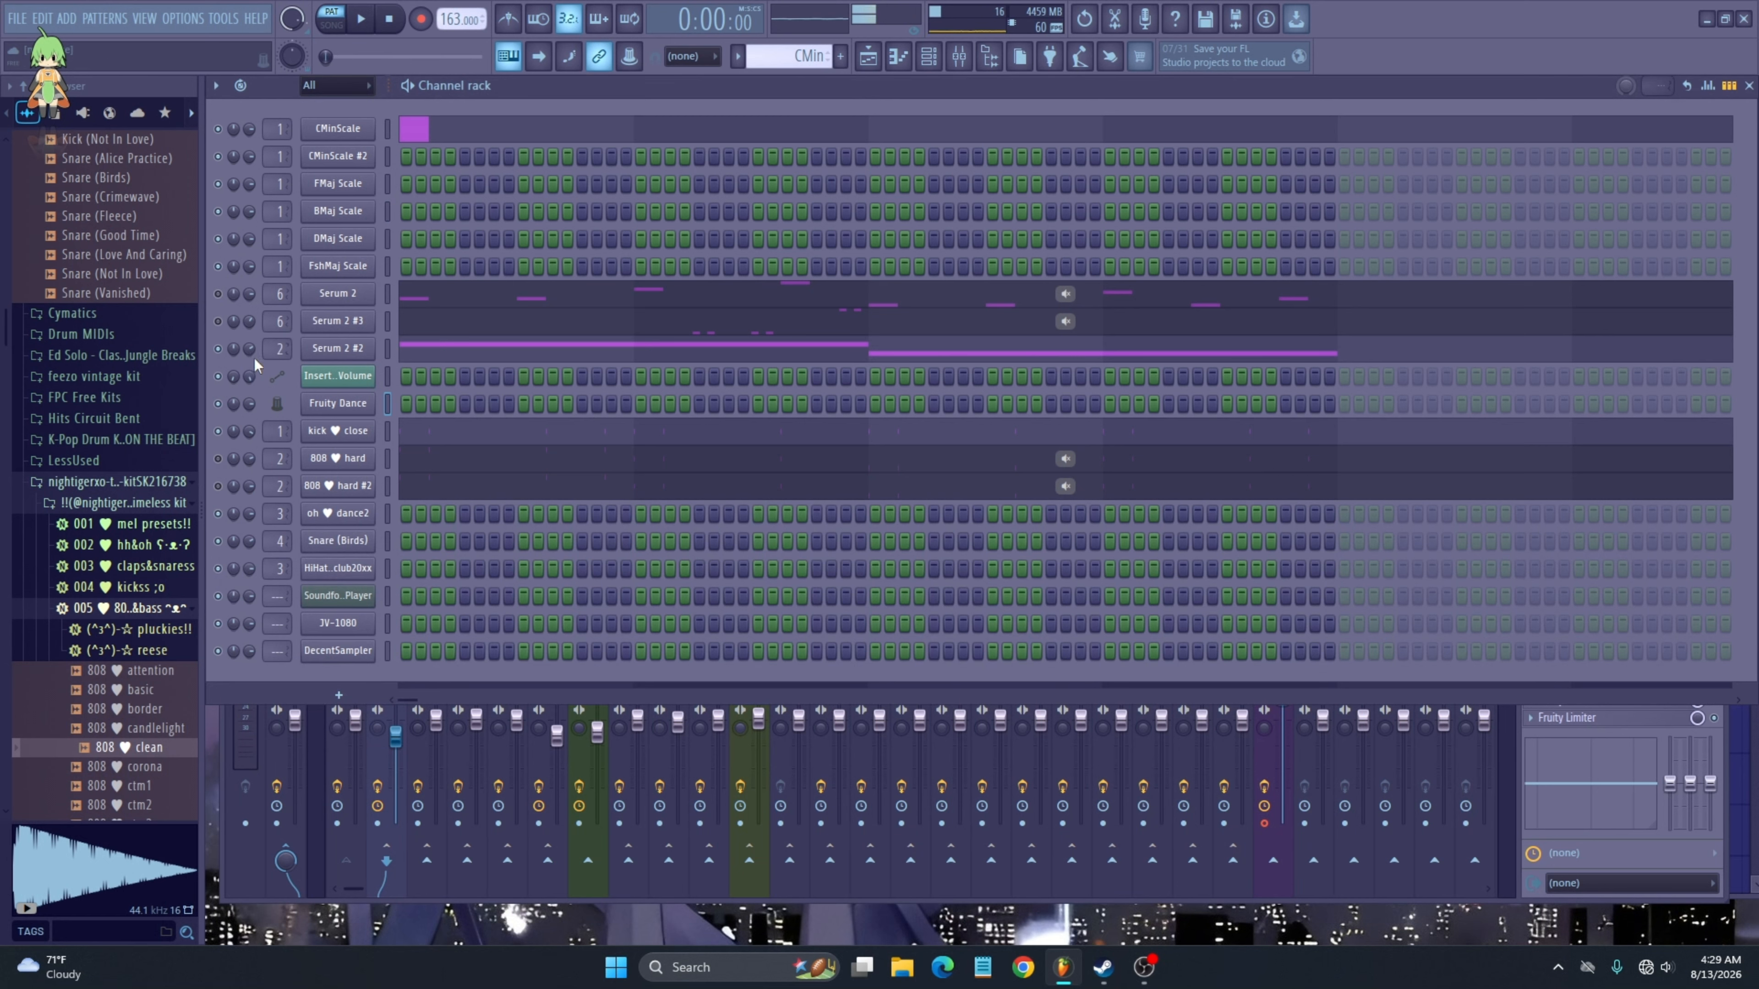
{"action": "right_click", "coordinate": [333, 764]}
{"action": "left_click", "coordinate": [373, 758]}
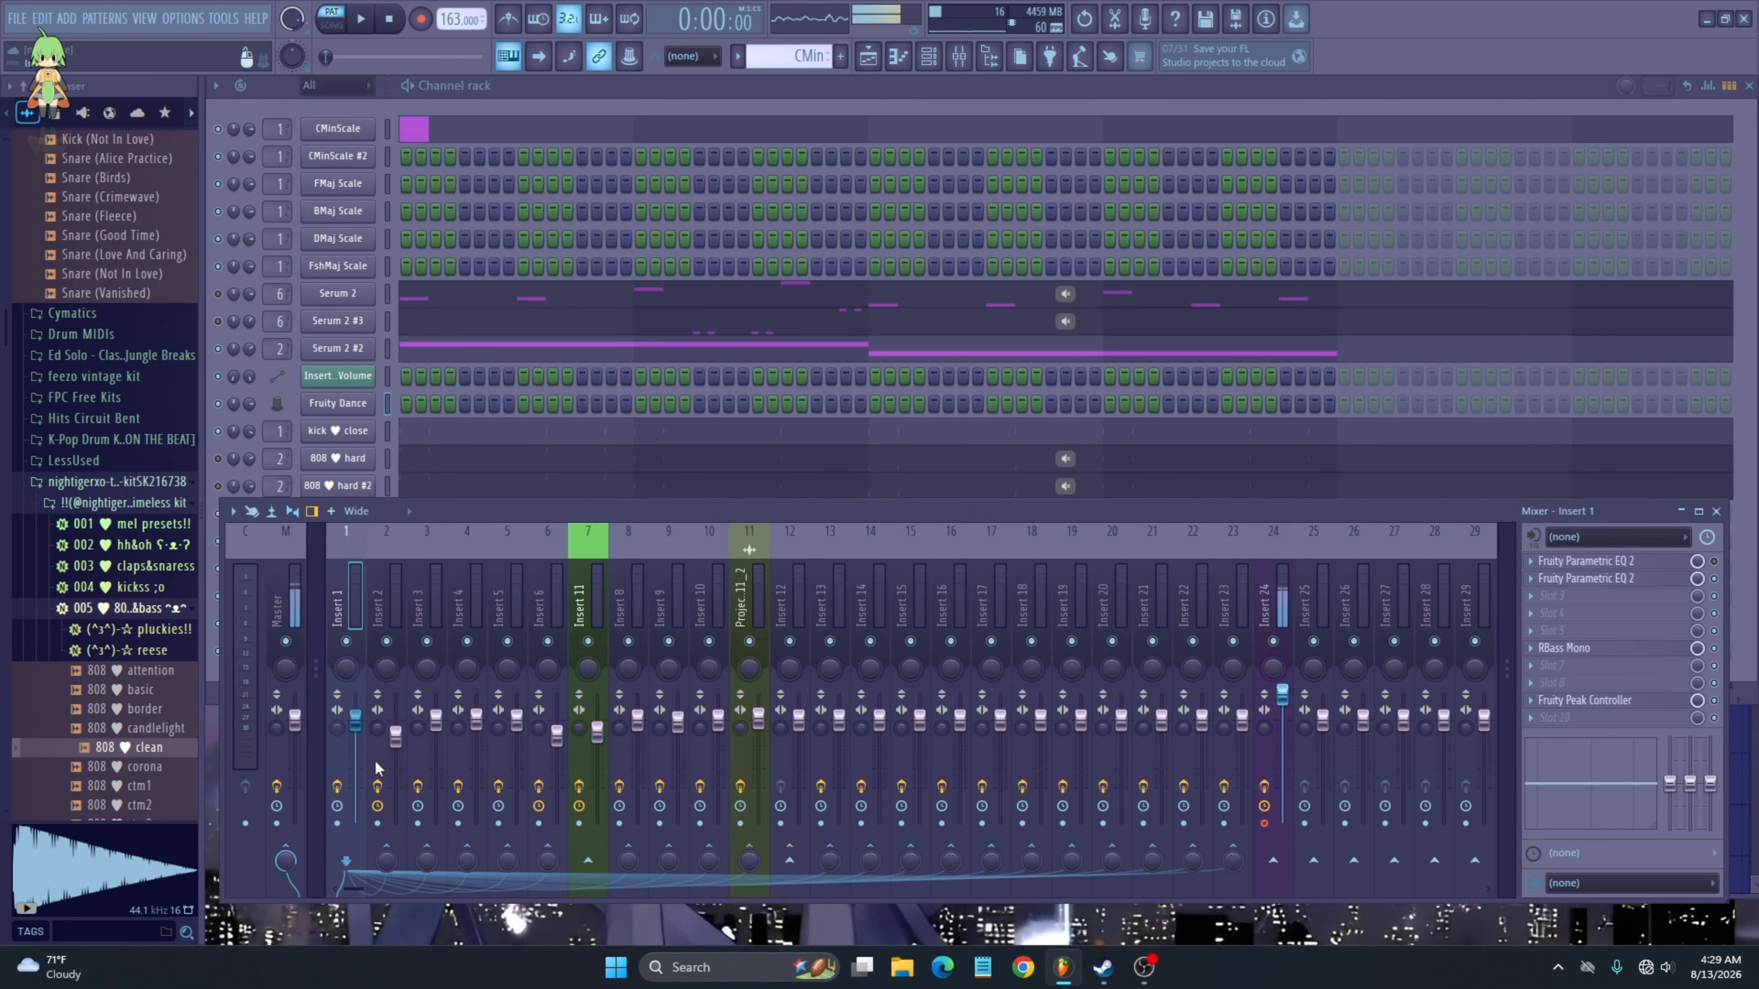
{"action": "left_click", "coordinate": [1627, 701]}
{"action": "left_click_drag", "start_coordinate": [394, 169], "coordinate": [554, 230]}
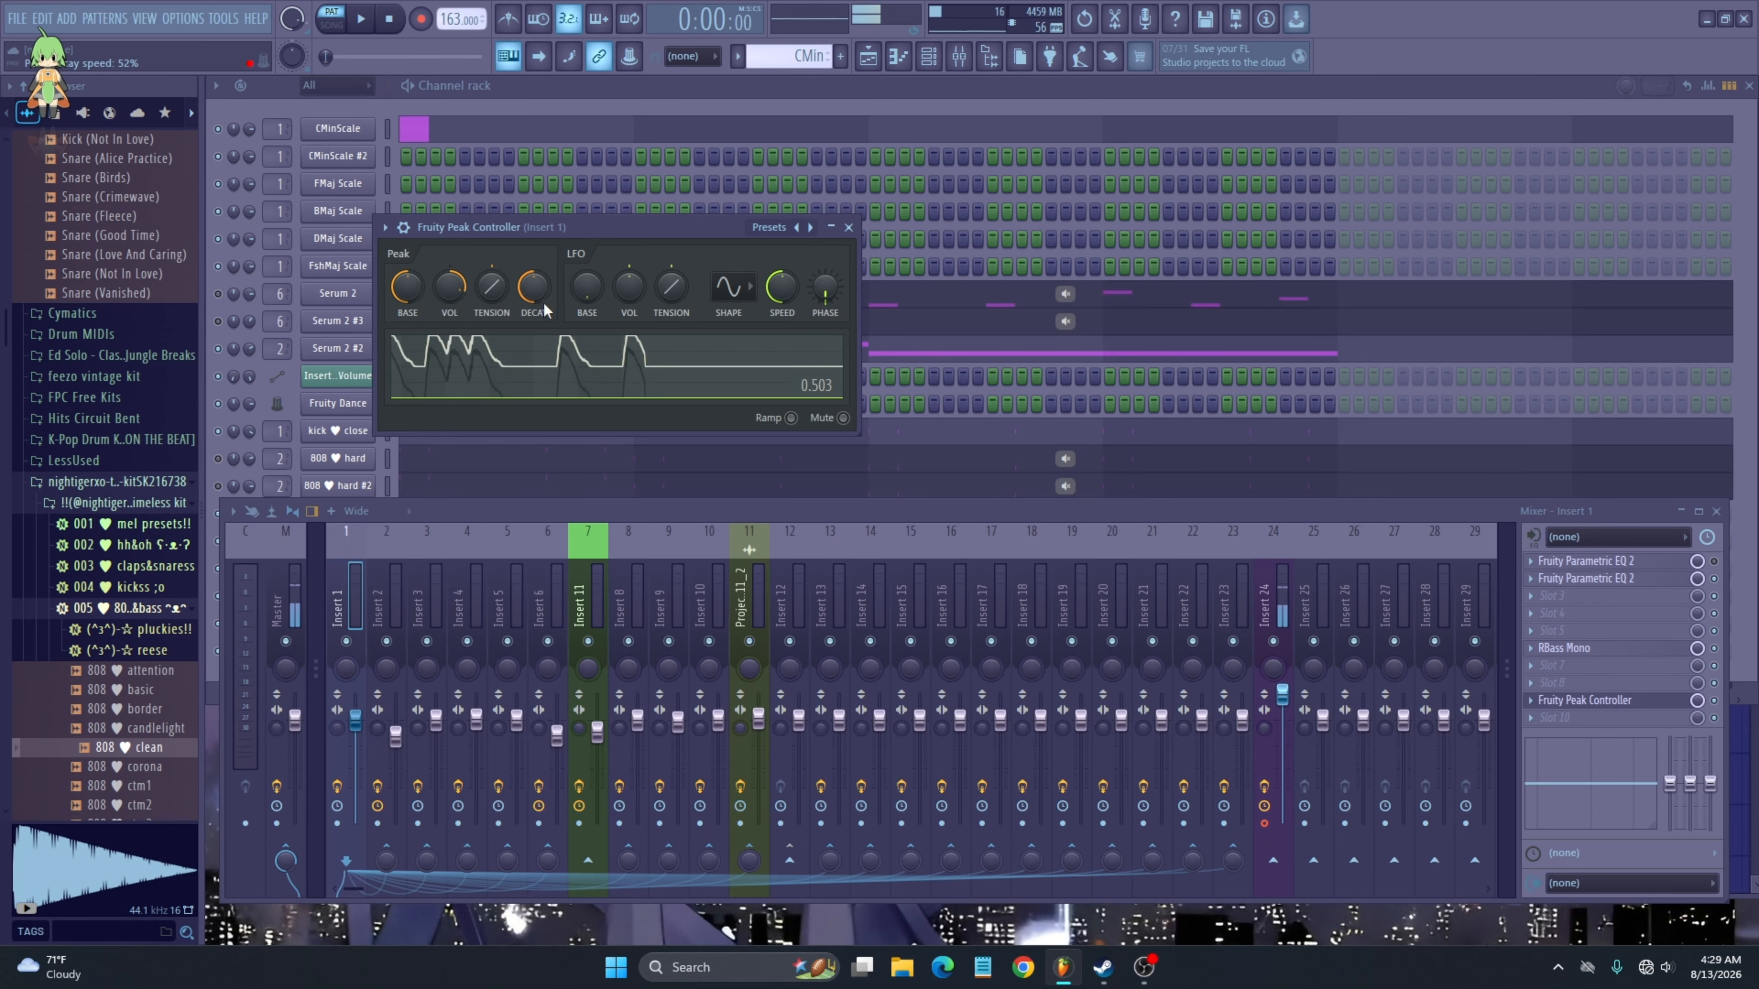
- Play the song while watching the Peak Controller's response to the kick
{"action": "left_click", "coordinate": [218, 349]}
{"action": "left_click", "coordinate": [396, 744]}
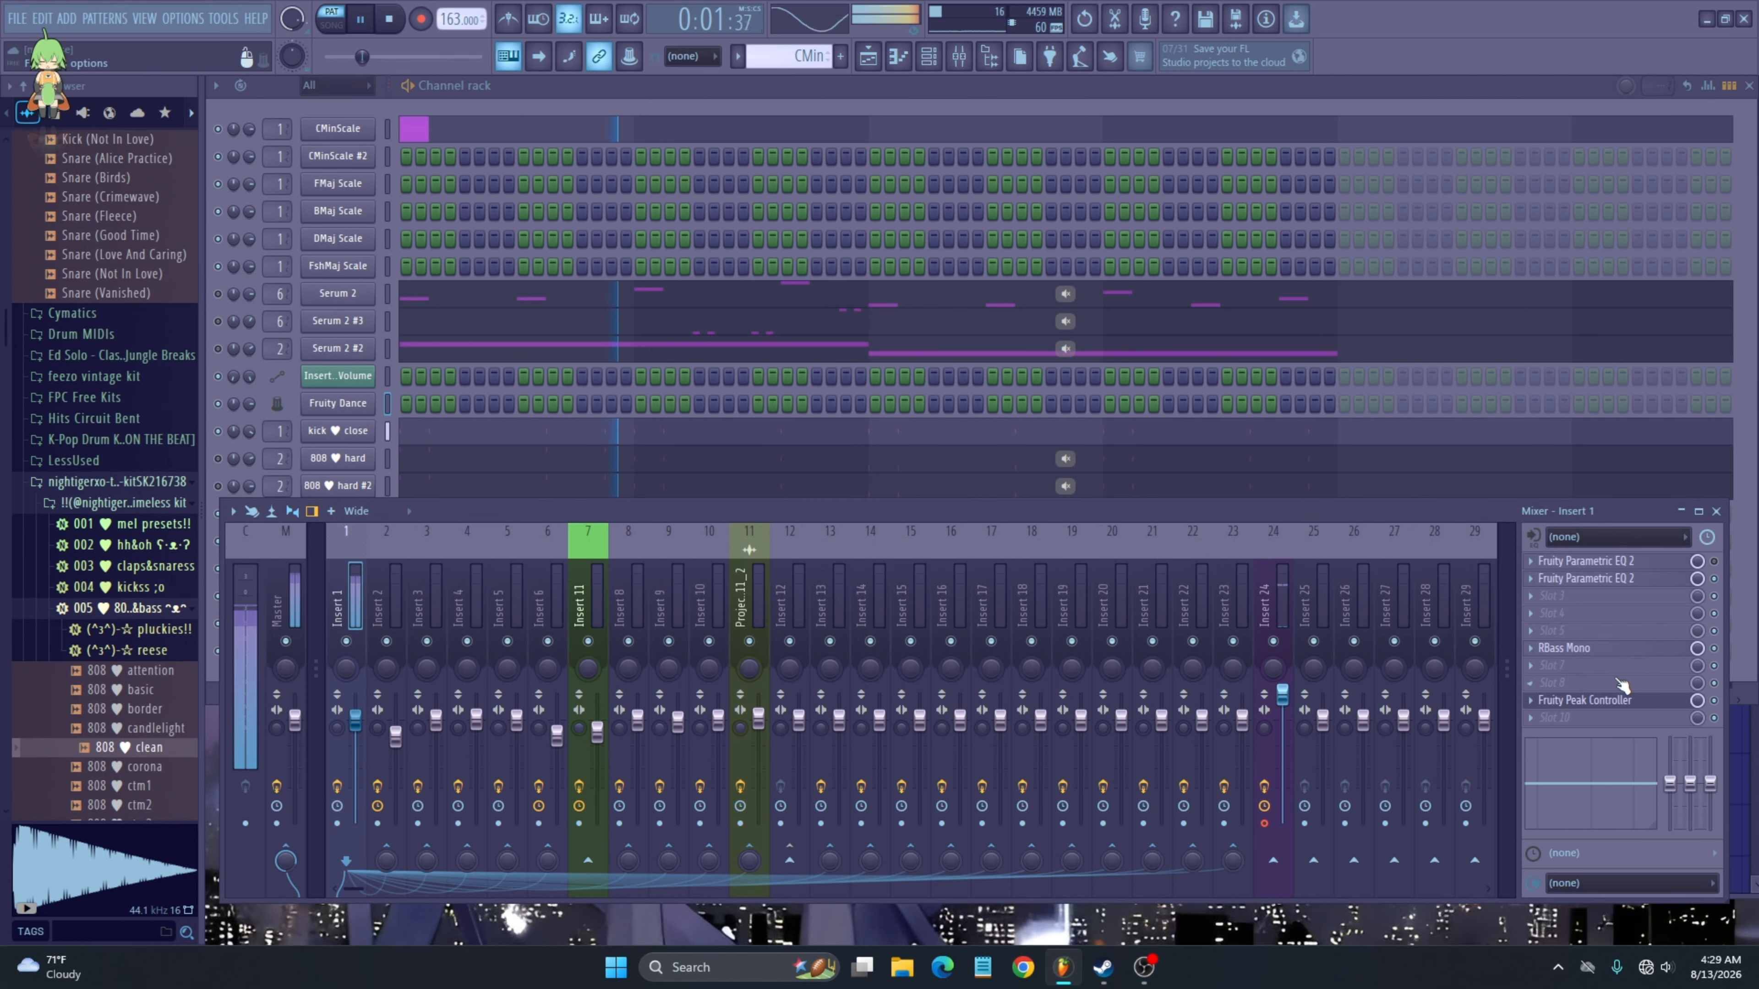
{"action": "left_click", "coordinate": [1584, 699]}
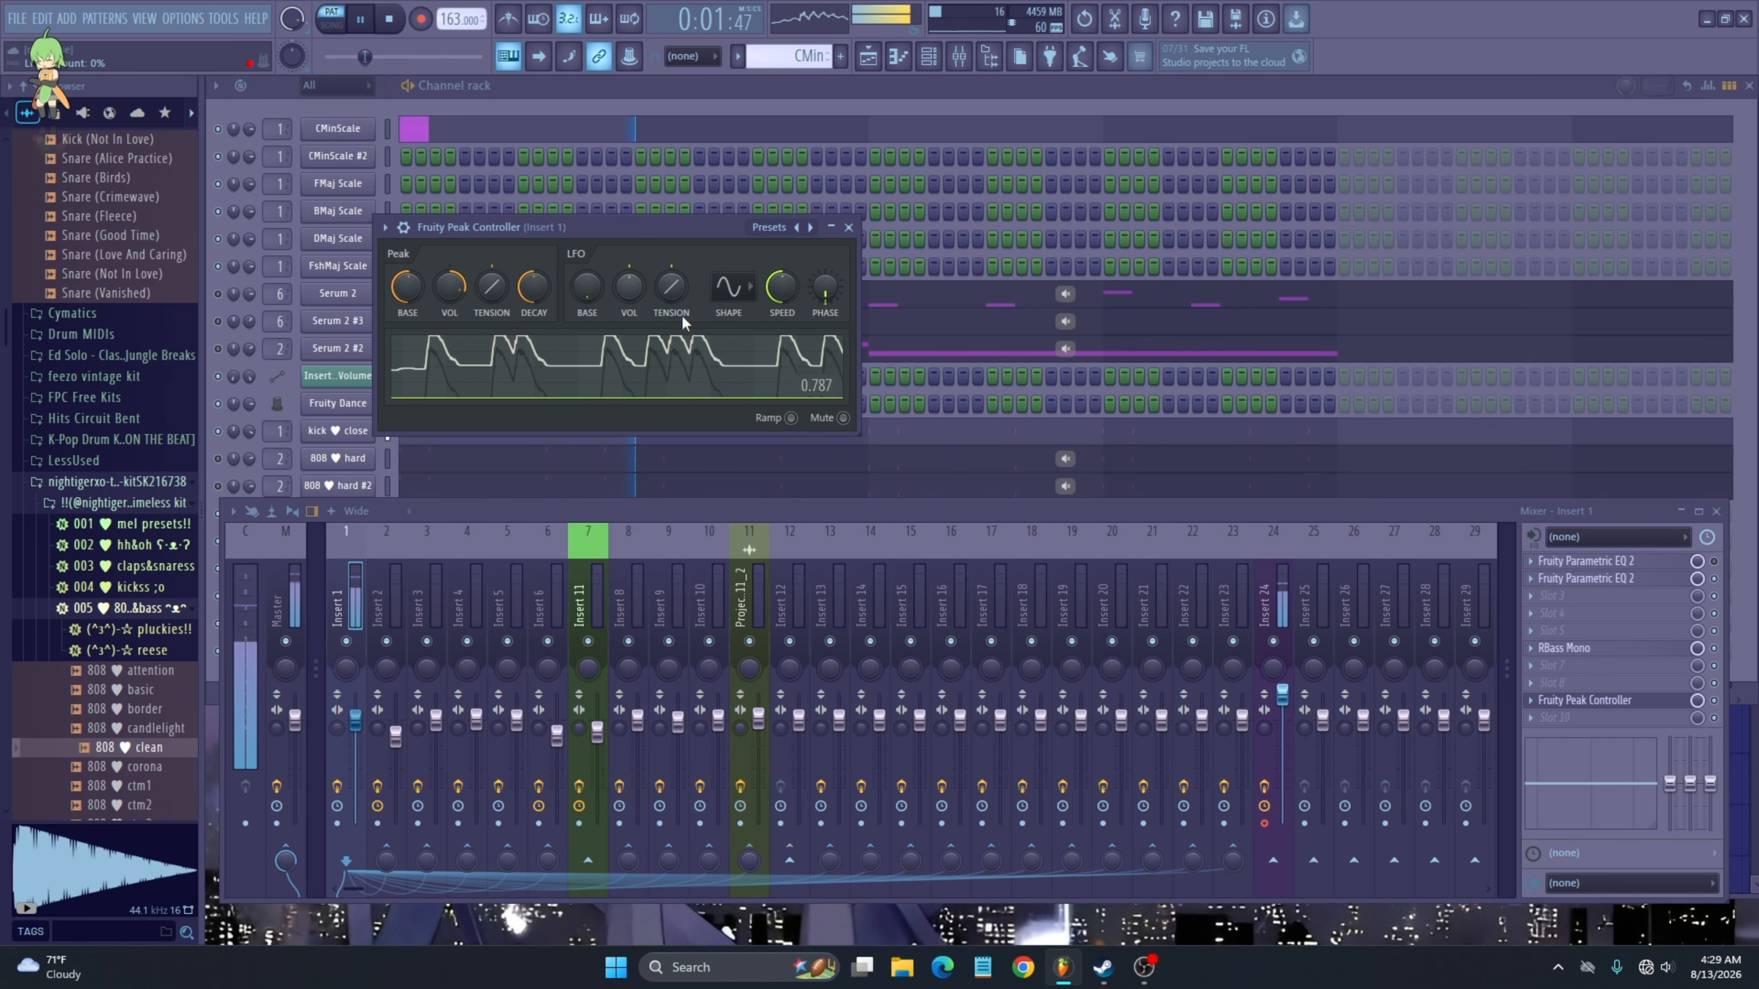
{"action": "key", "text": "space"}
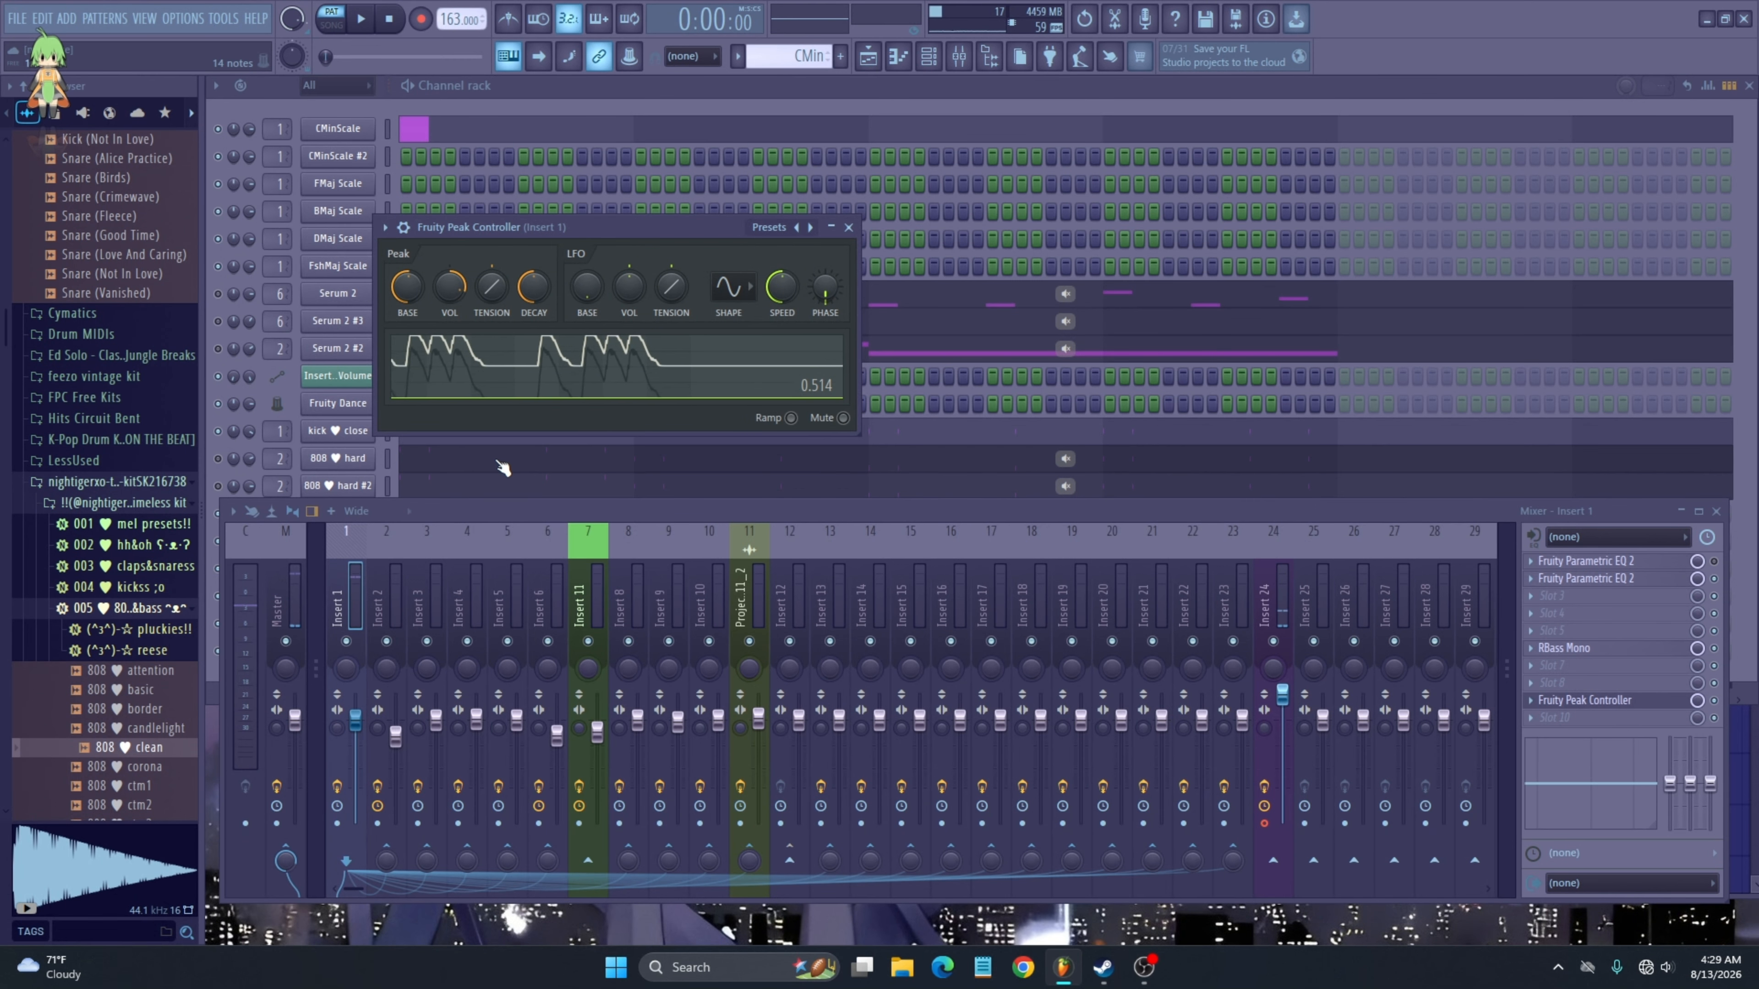
- Open the Fruity Parametric EQ 2 on Insert 2
{"action": "right_click", "coordinate": [386, 745]}
{"action": "left_click", "coordinate": [386, 745]}
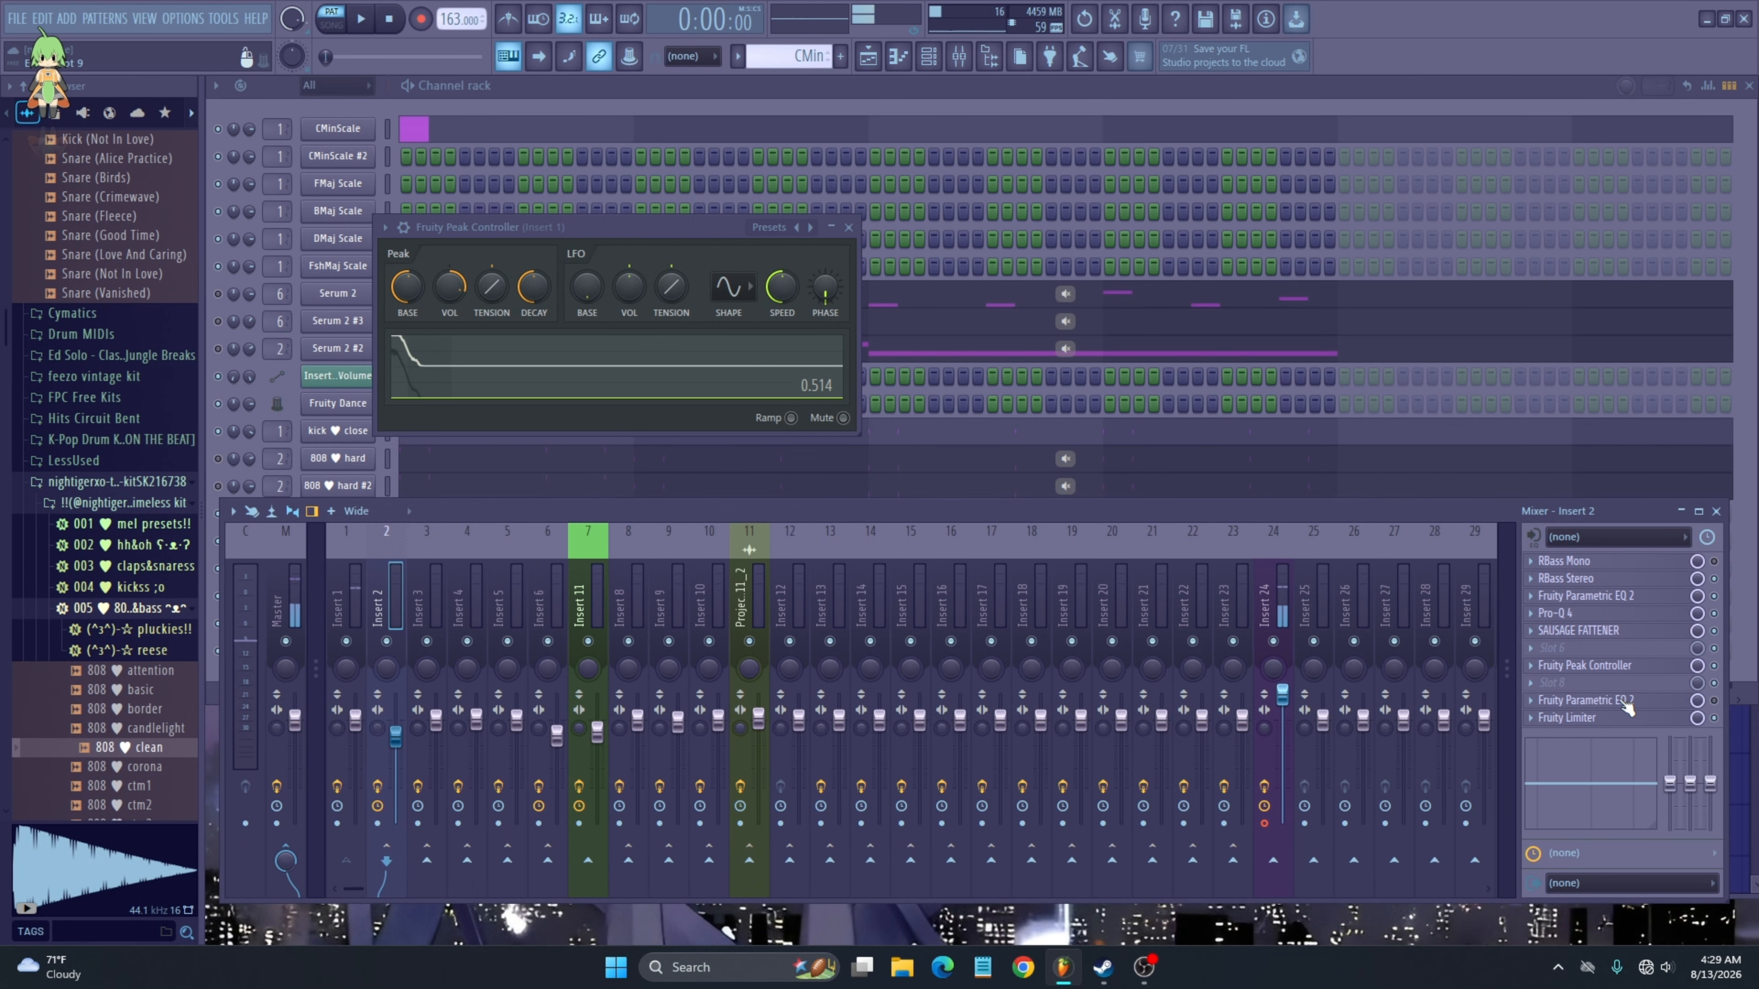
{"action": "left_click", "coordinate": [1684, 702]}
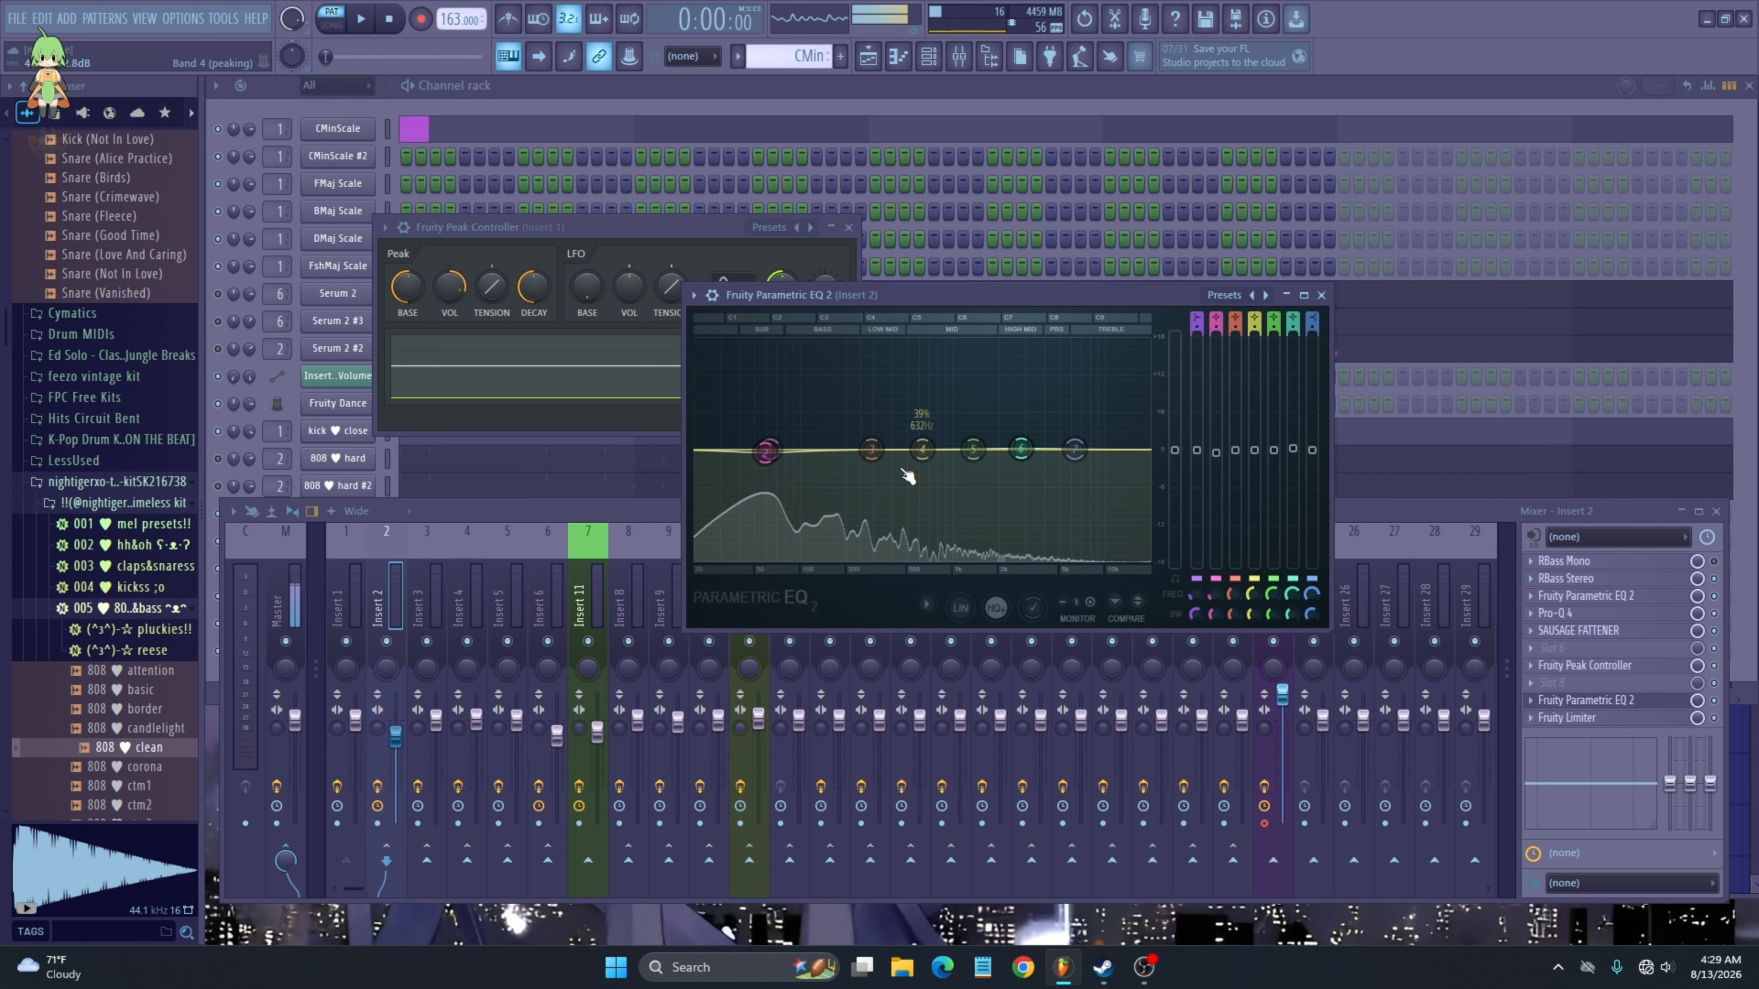
- Open Insert 1's Parametric EQ 2, nudge its low-shelf band slightly, and close it
{"action": "left_click", "coordinate": [351, 756]}
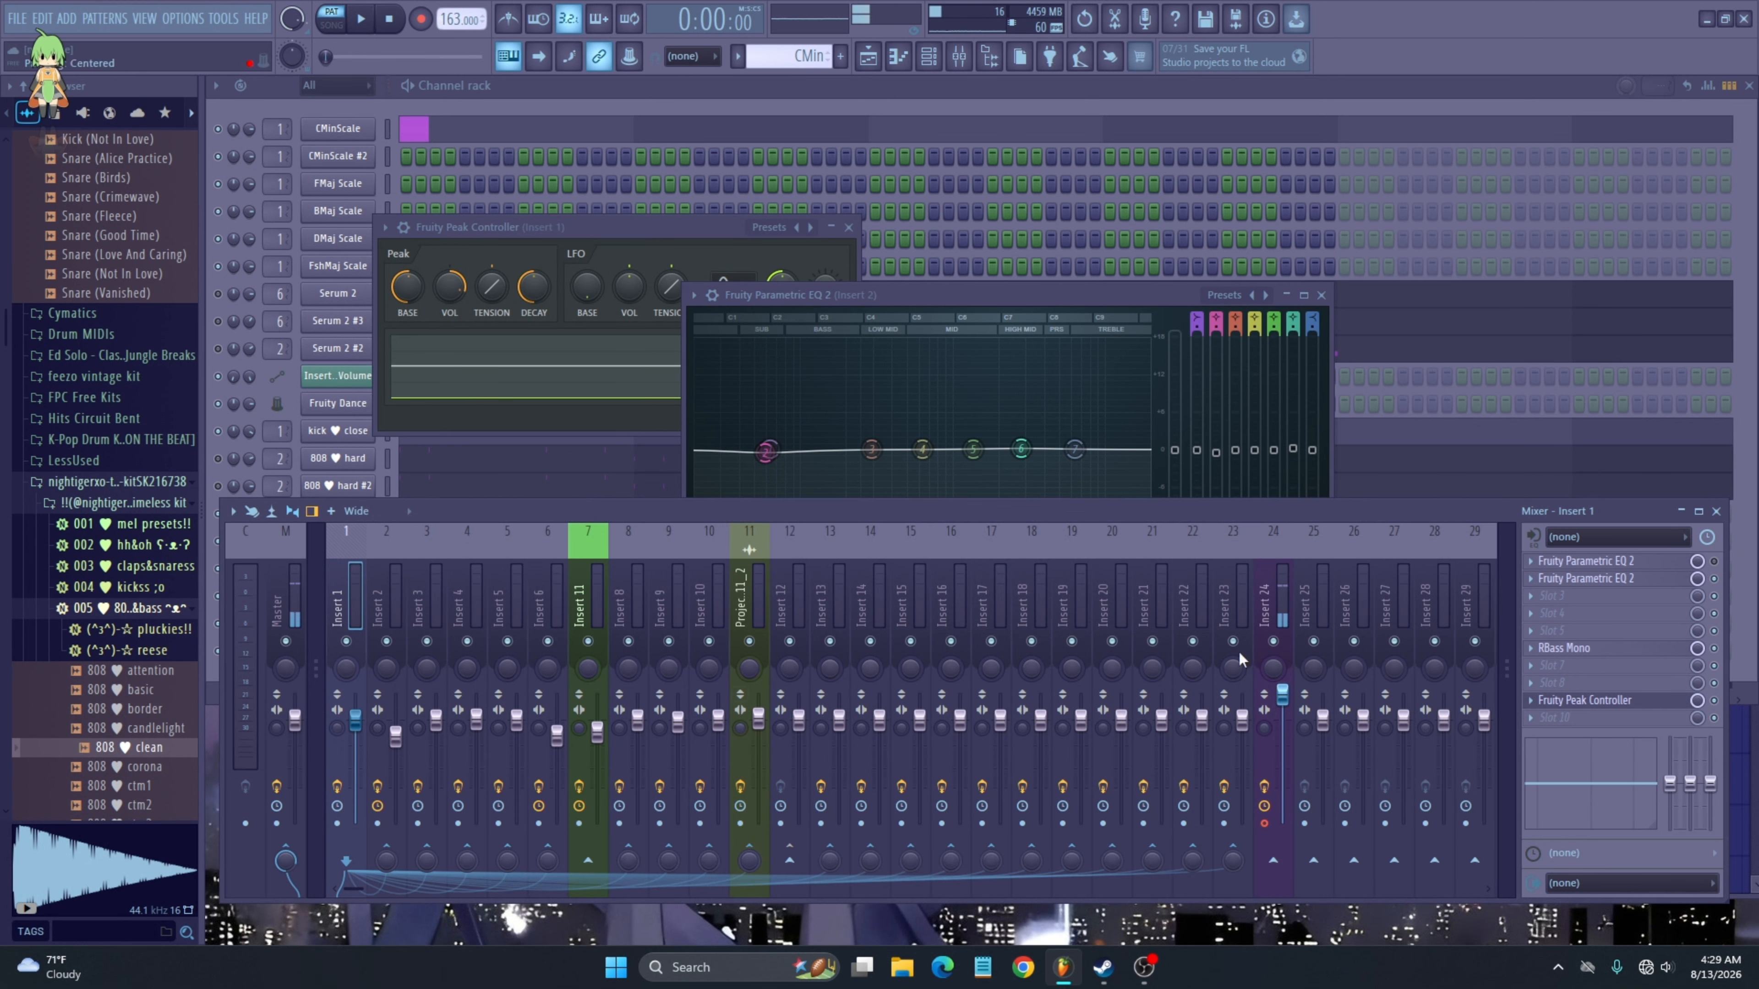
{"action": "left_click", "coordinate": [1619, 583]}
{"action": "key", "text": "space"}
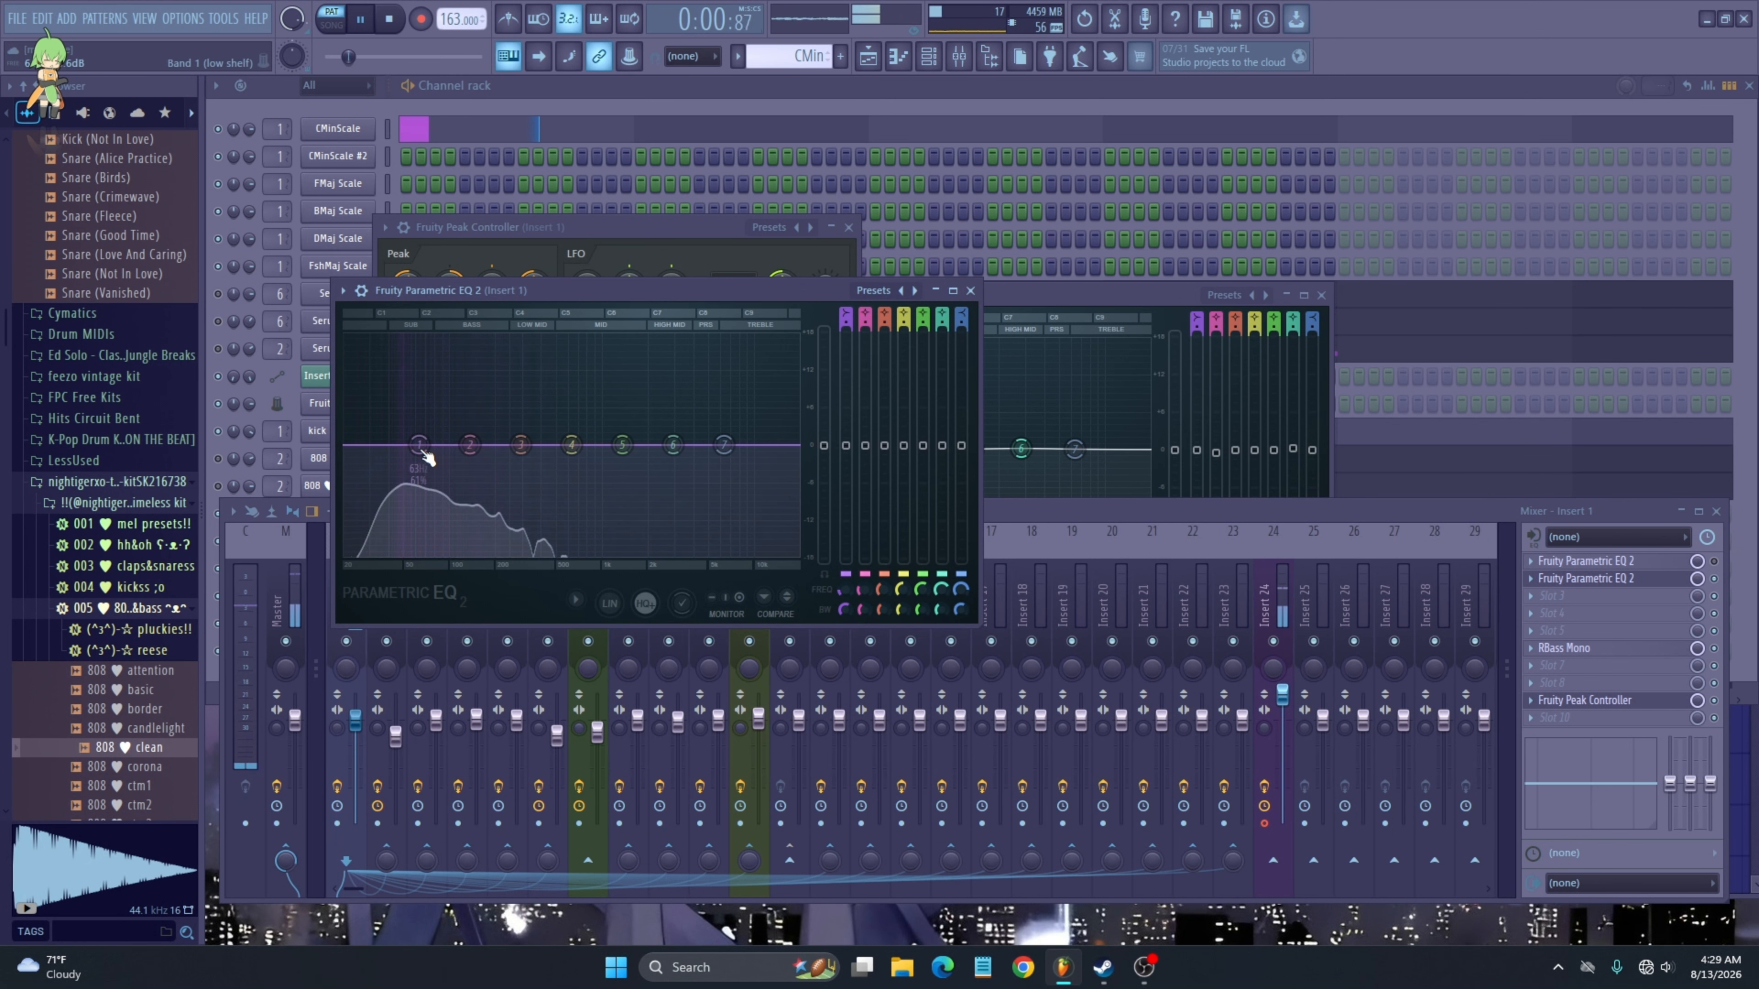
{"action": "left_click_drag", "start_coordinate": [422, 450], "coordinate": [405, 447]}
{"action": "left_click", "coordinate": [970, 290]}
{"action": "key", "text": "space"}
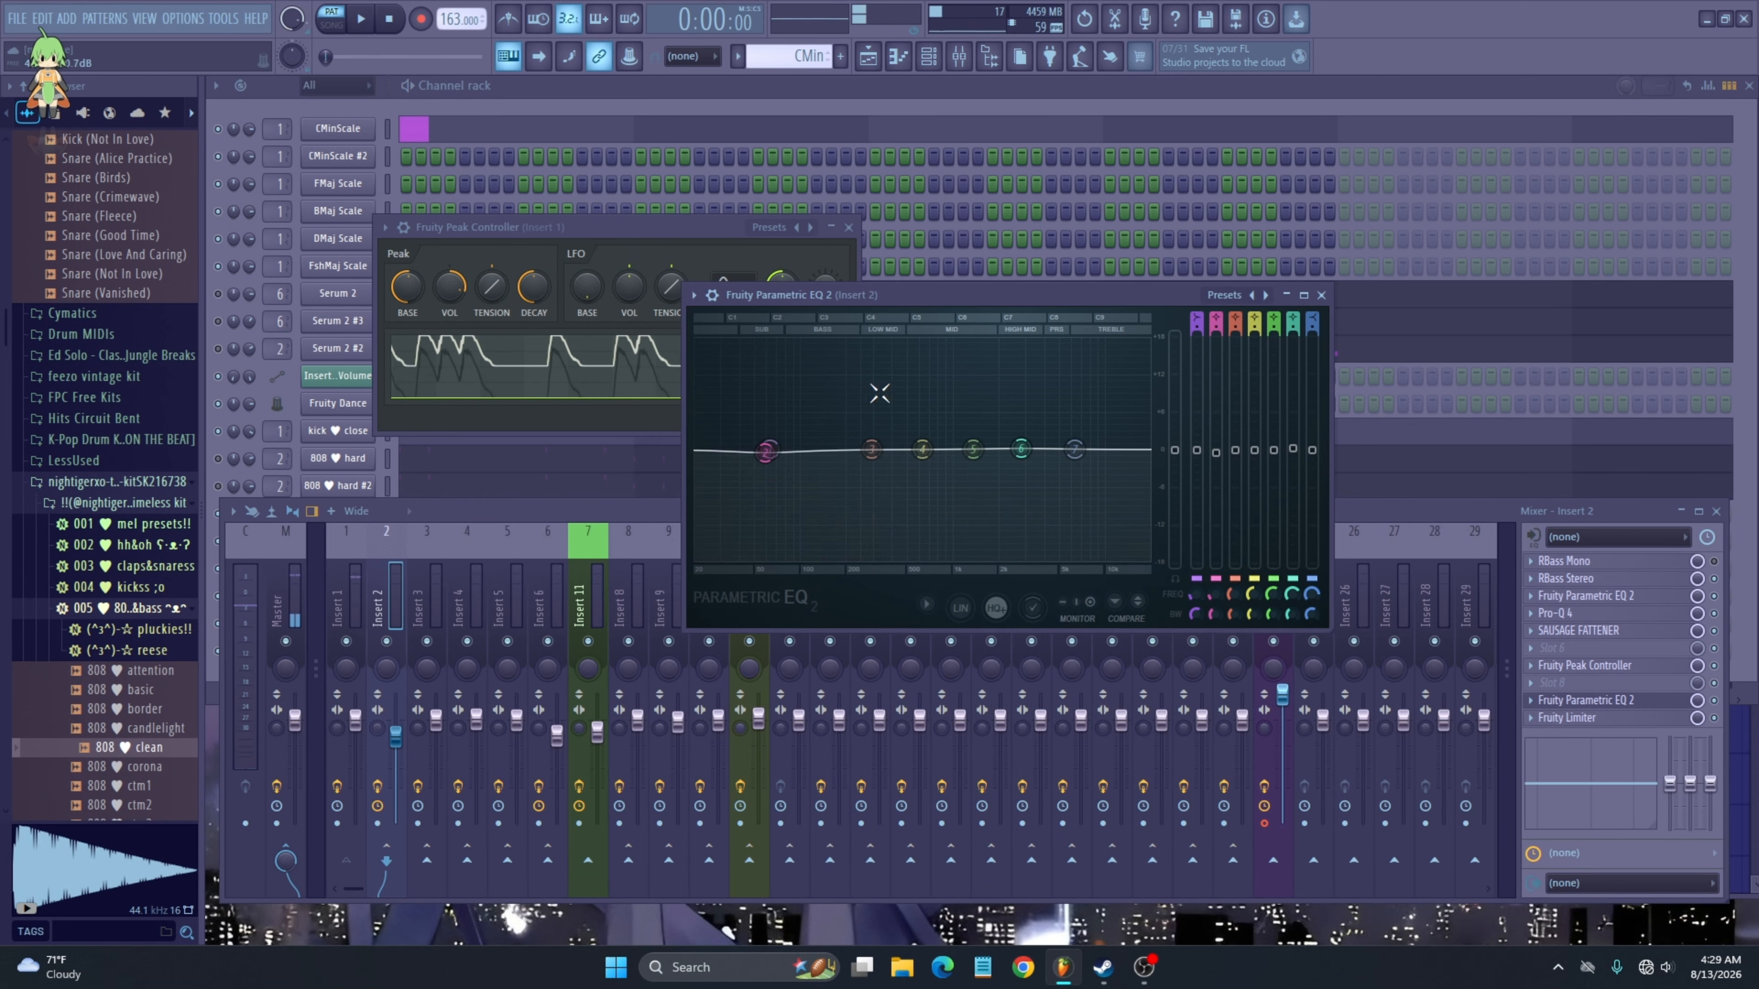
- Nudge Insert 2's first EQ band and raise the Peak Controller's peak volume knob during playback
{"action": "left_click_drag", "start_coordinate": [765, 452], "coordinate": [762, 452]}
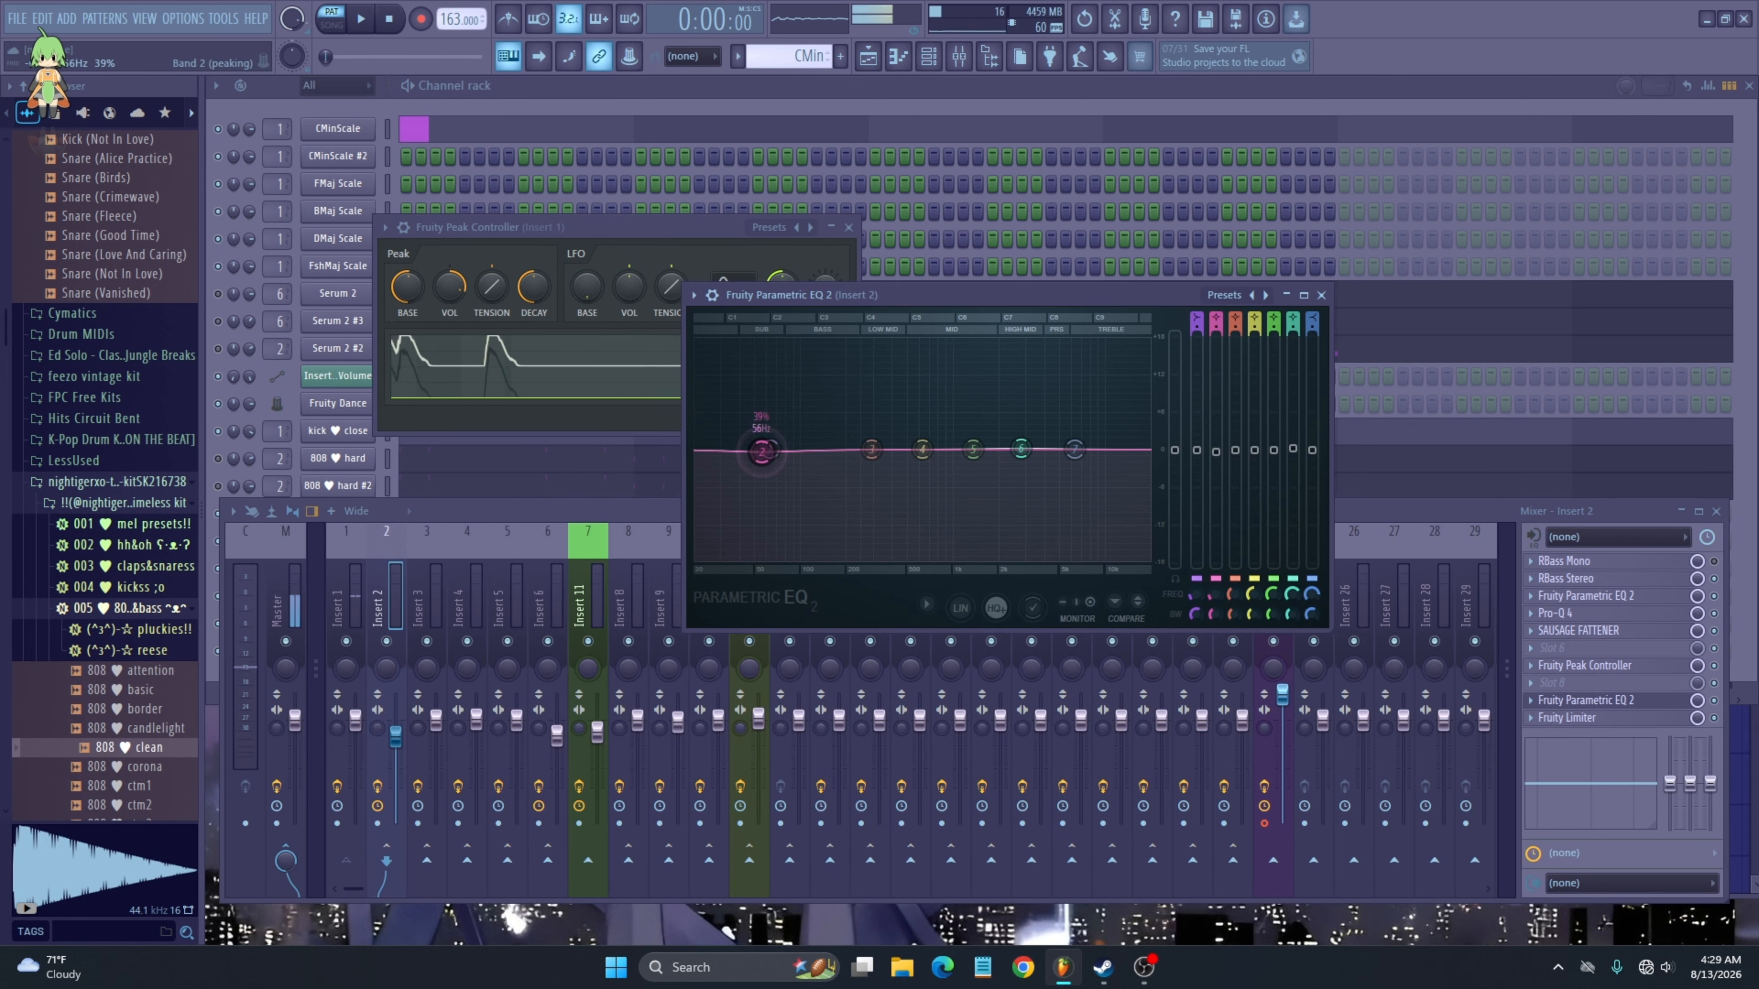
{"action": "key", "text": "space"}
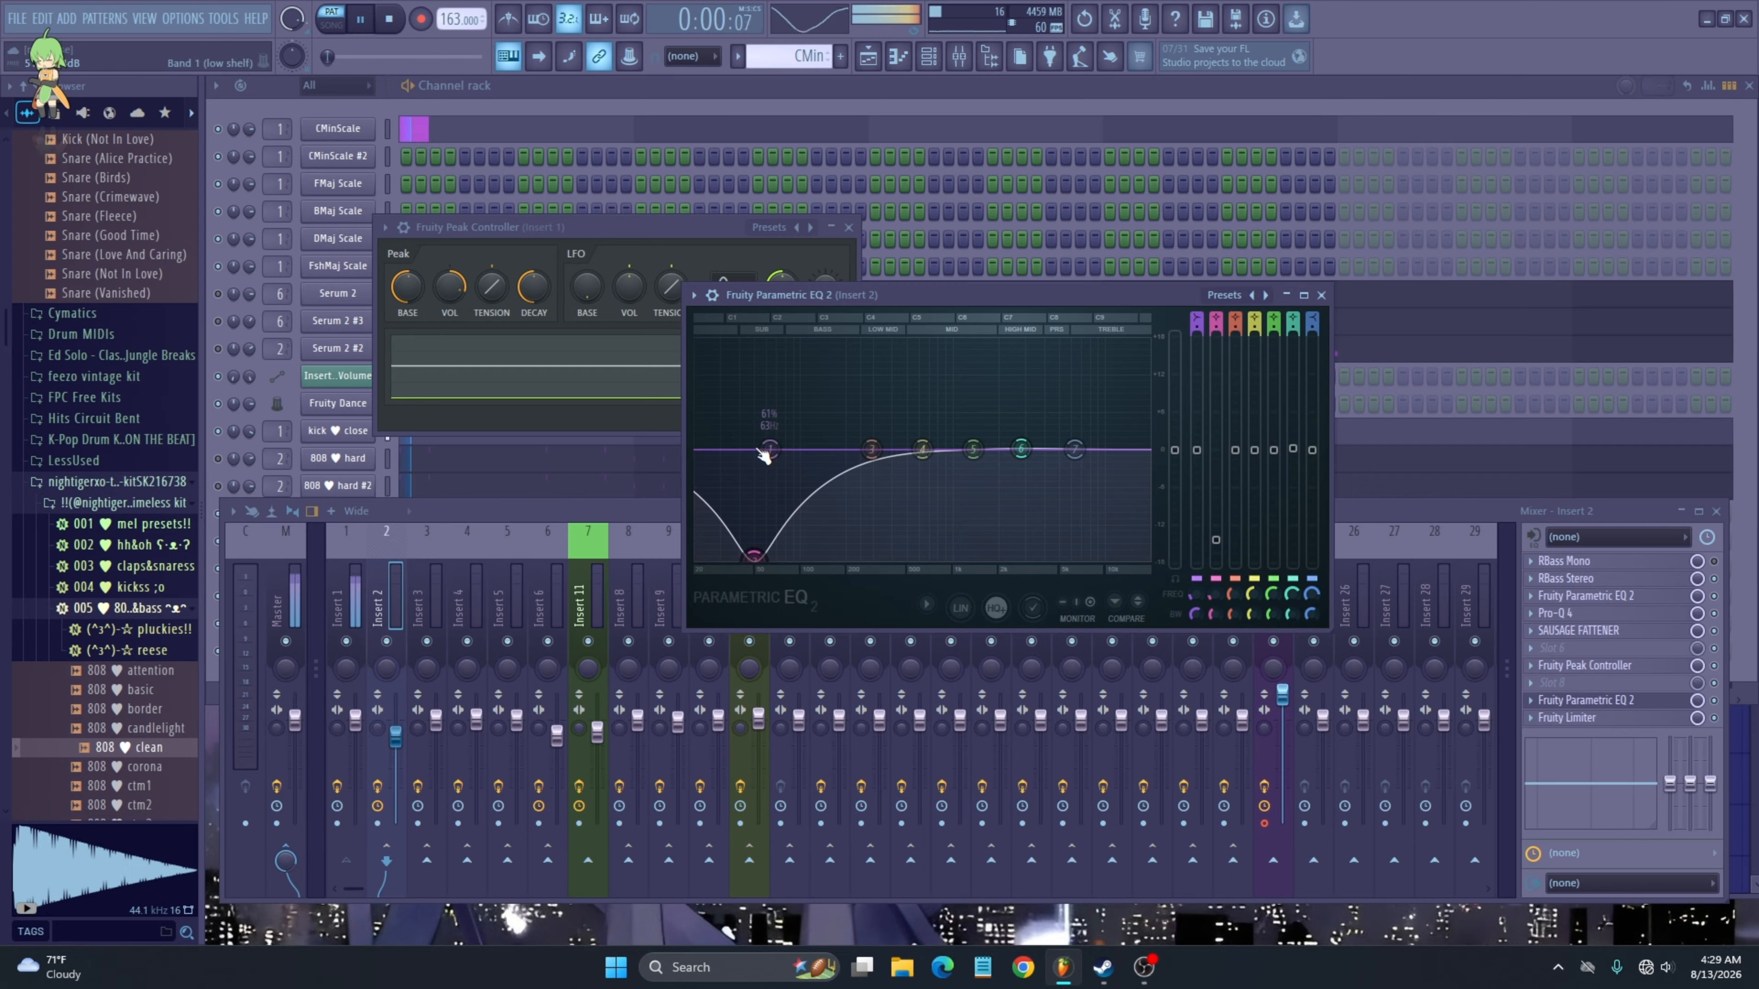
{"action": "left_click", "coordinate": [571, 352]}
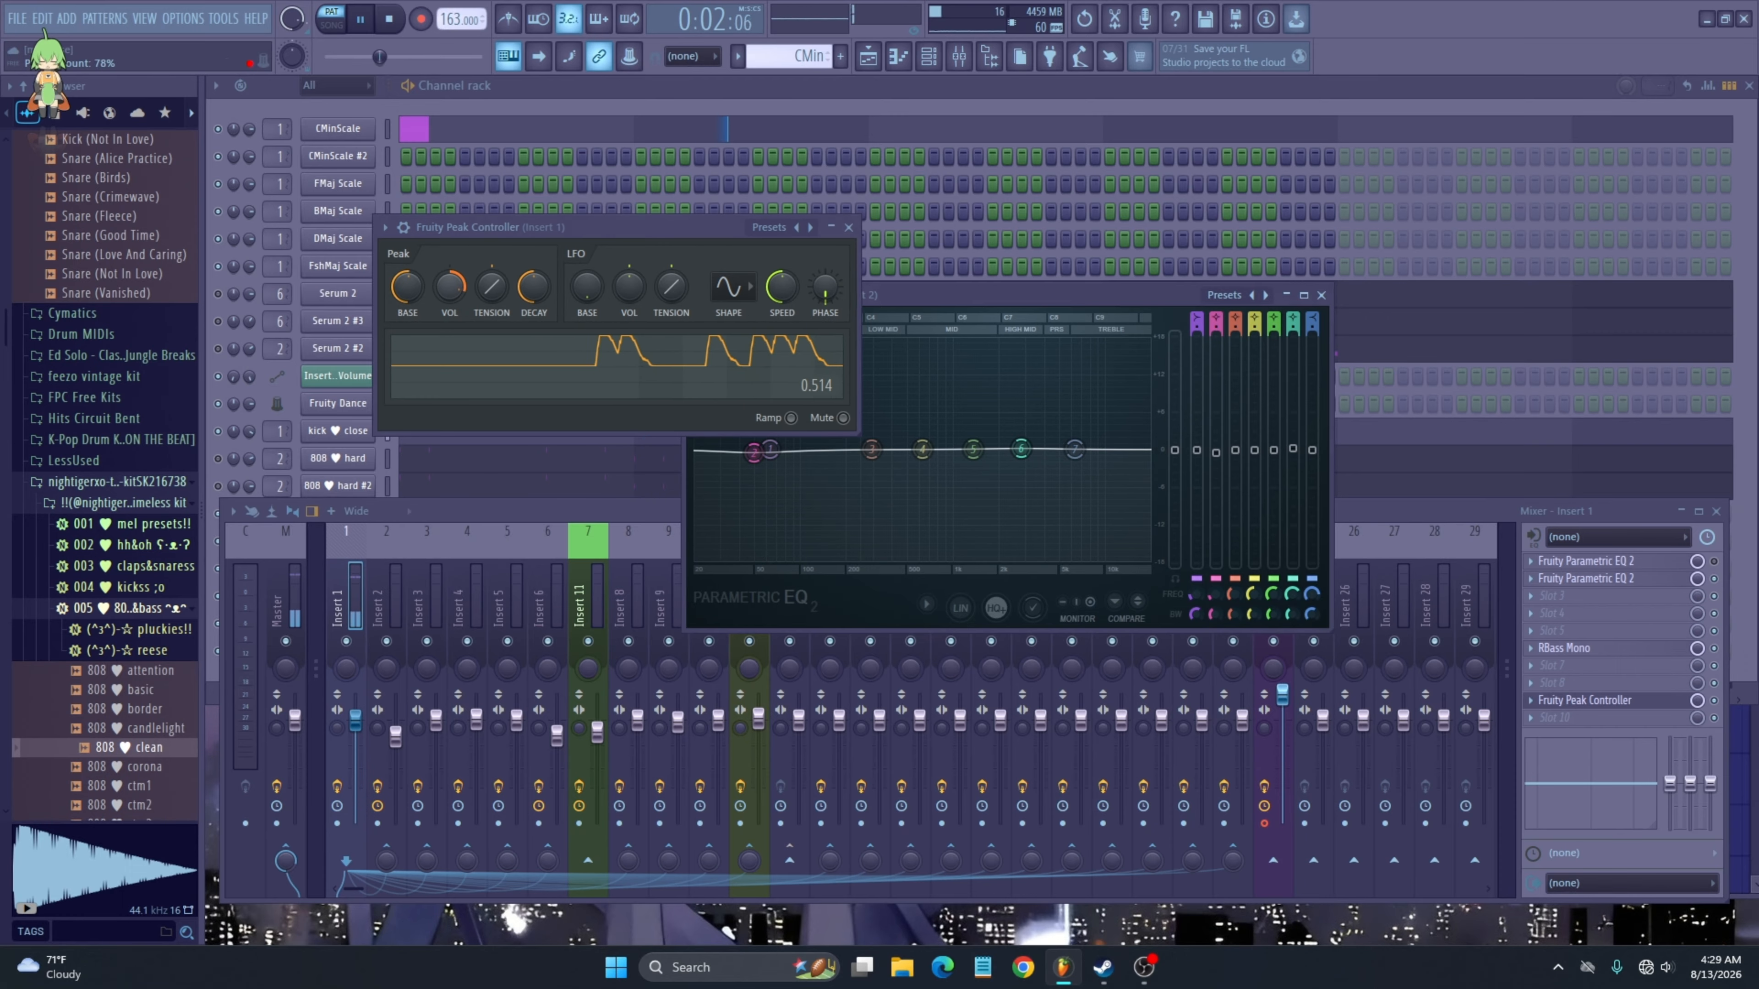
{"action": "left_click_drag", "start_coordinate": [454, 297], "coordinate": [453, 266]}
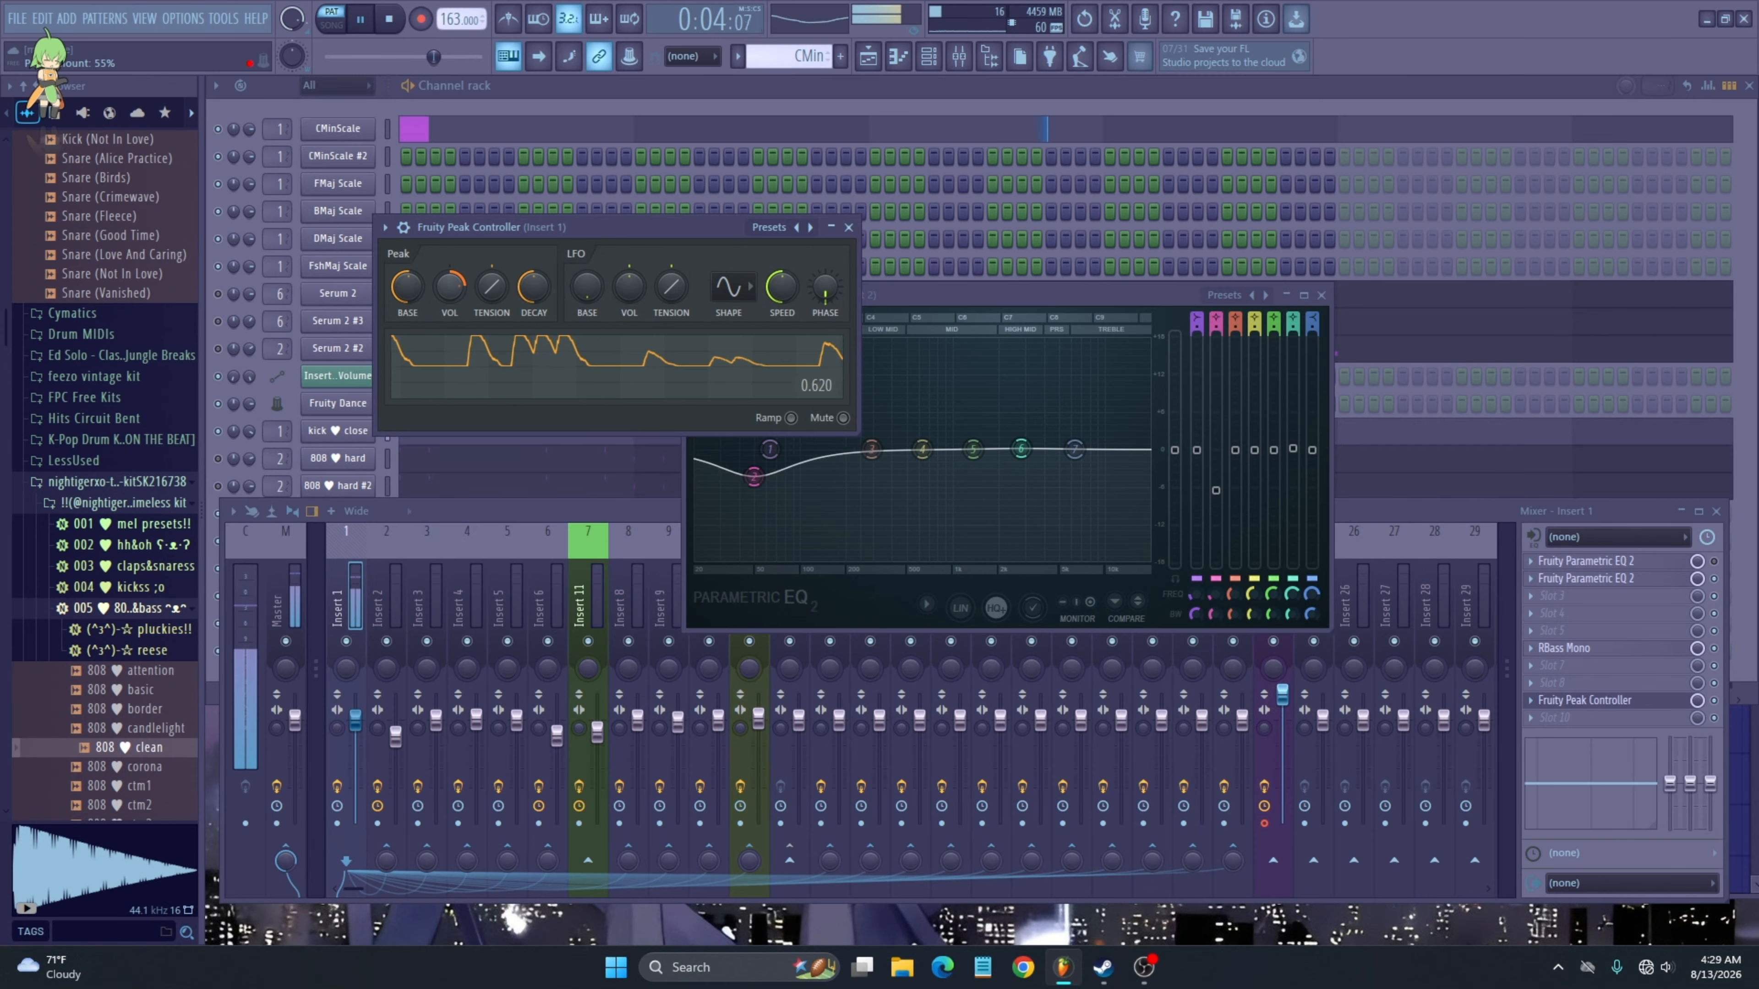
{"action": "key", "text": "space"}
- Move and then reset the first EQ band on Insert 2's Parametric EQ 2
{"action": "left_click_drag", "start_coordinate": [755, 453], "coordinate": [1075, 454]}
{"action": "right_click", "coordinate": [769, 450]}
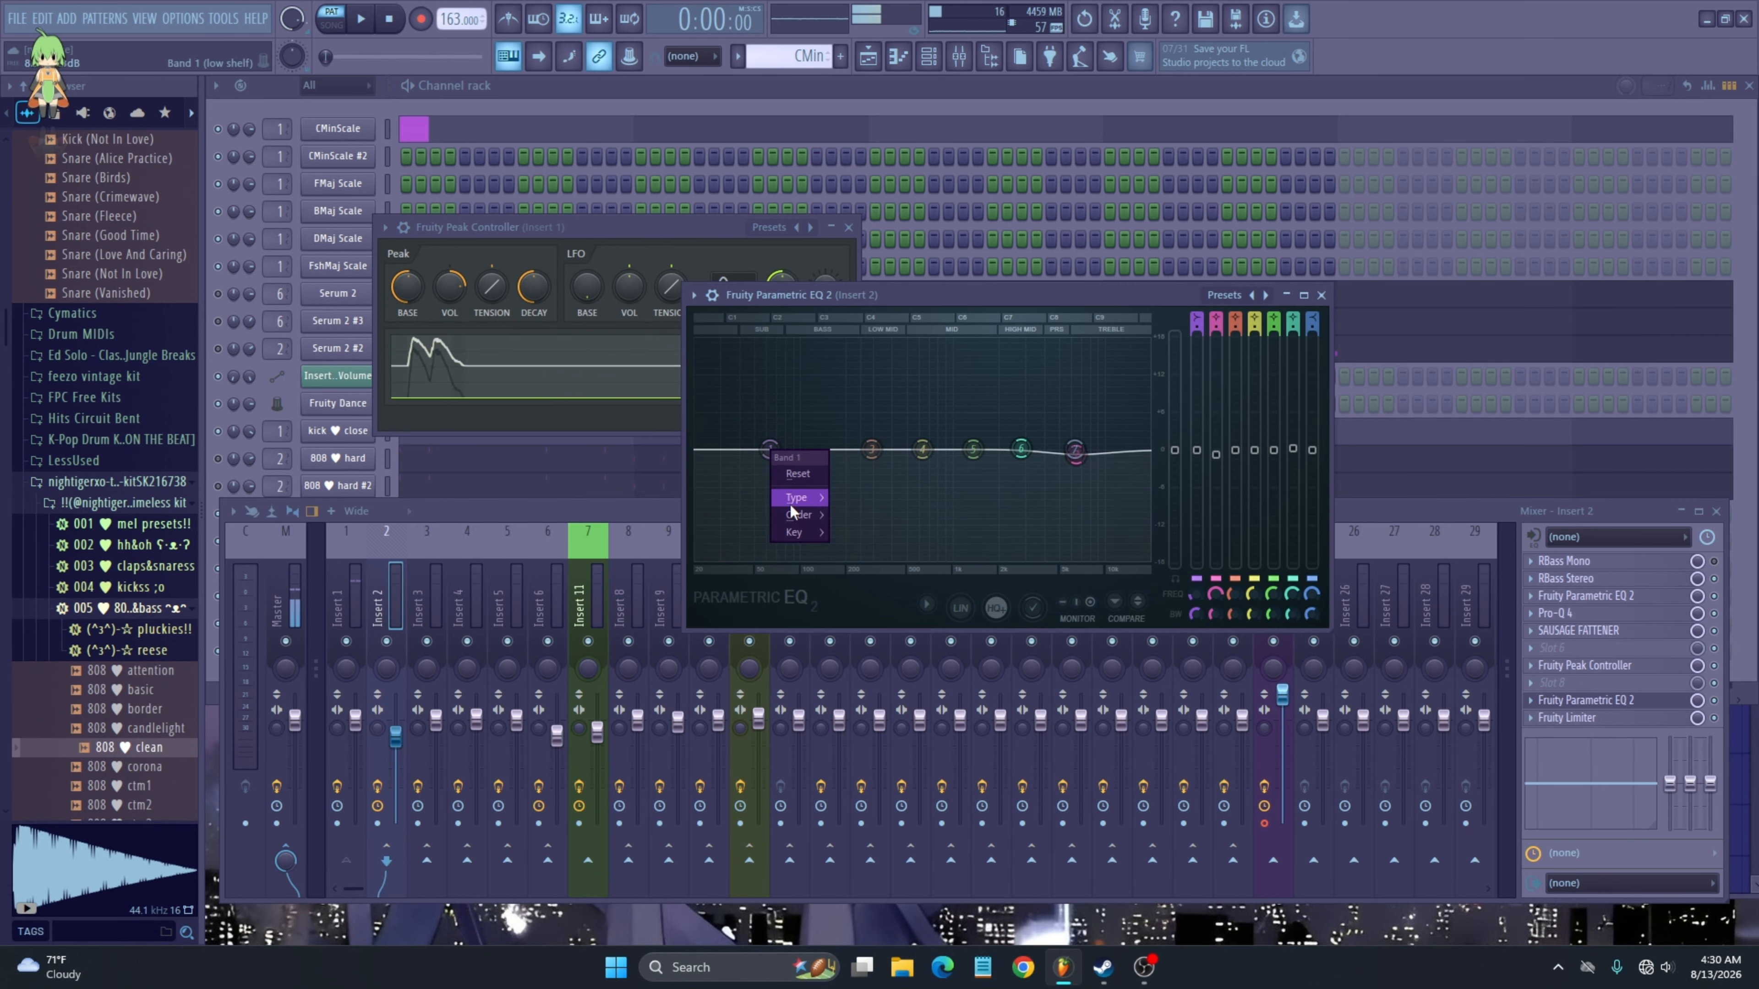
{"action": "left_click", "coordinate": [772, 447]}
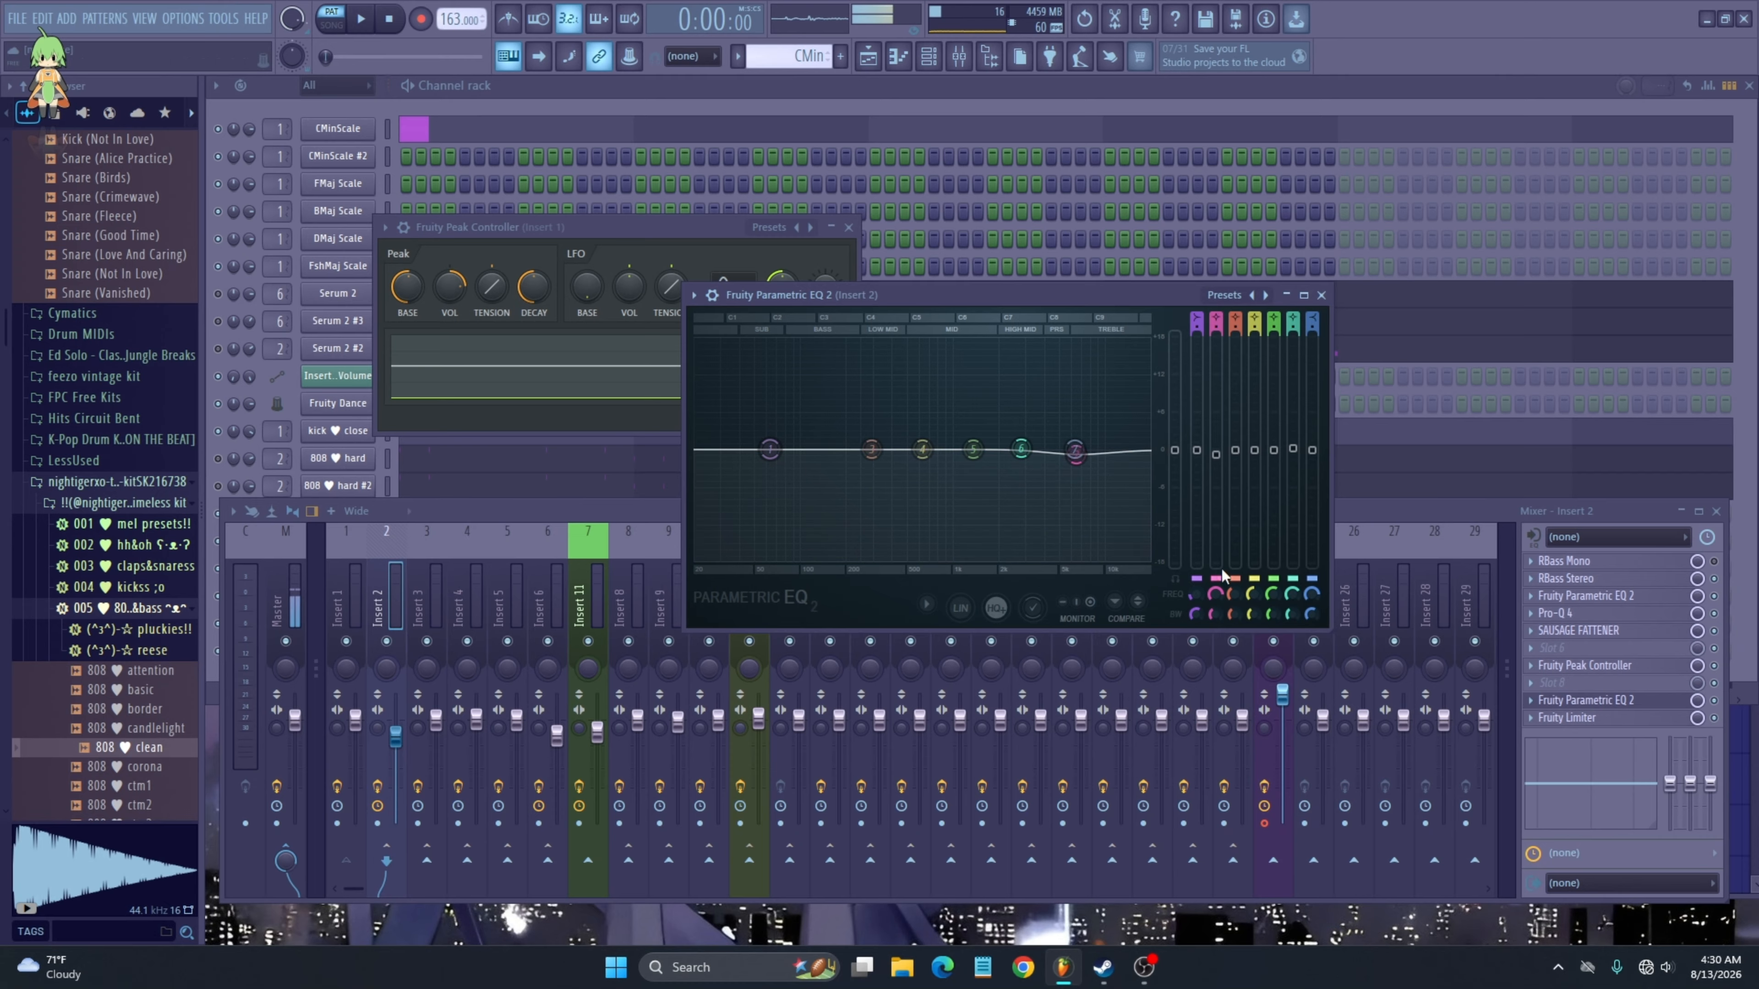
- Link the EQ's Band 1 level to Fruity Peak Controller - Peak using an Inverted mapping formula
{"action": "right_click", "coordinate": [1199, 453]}
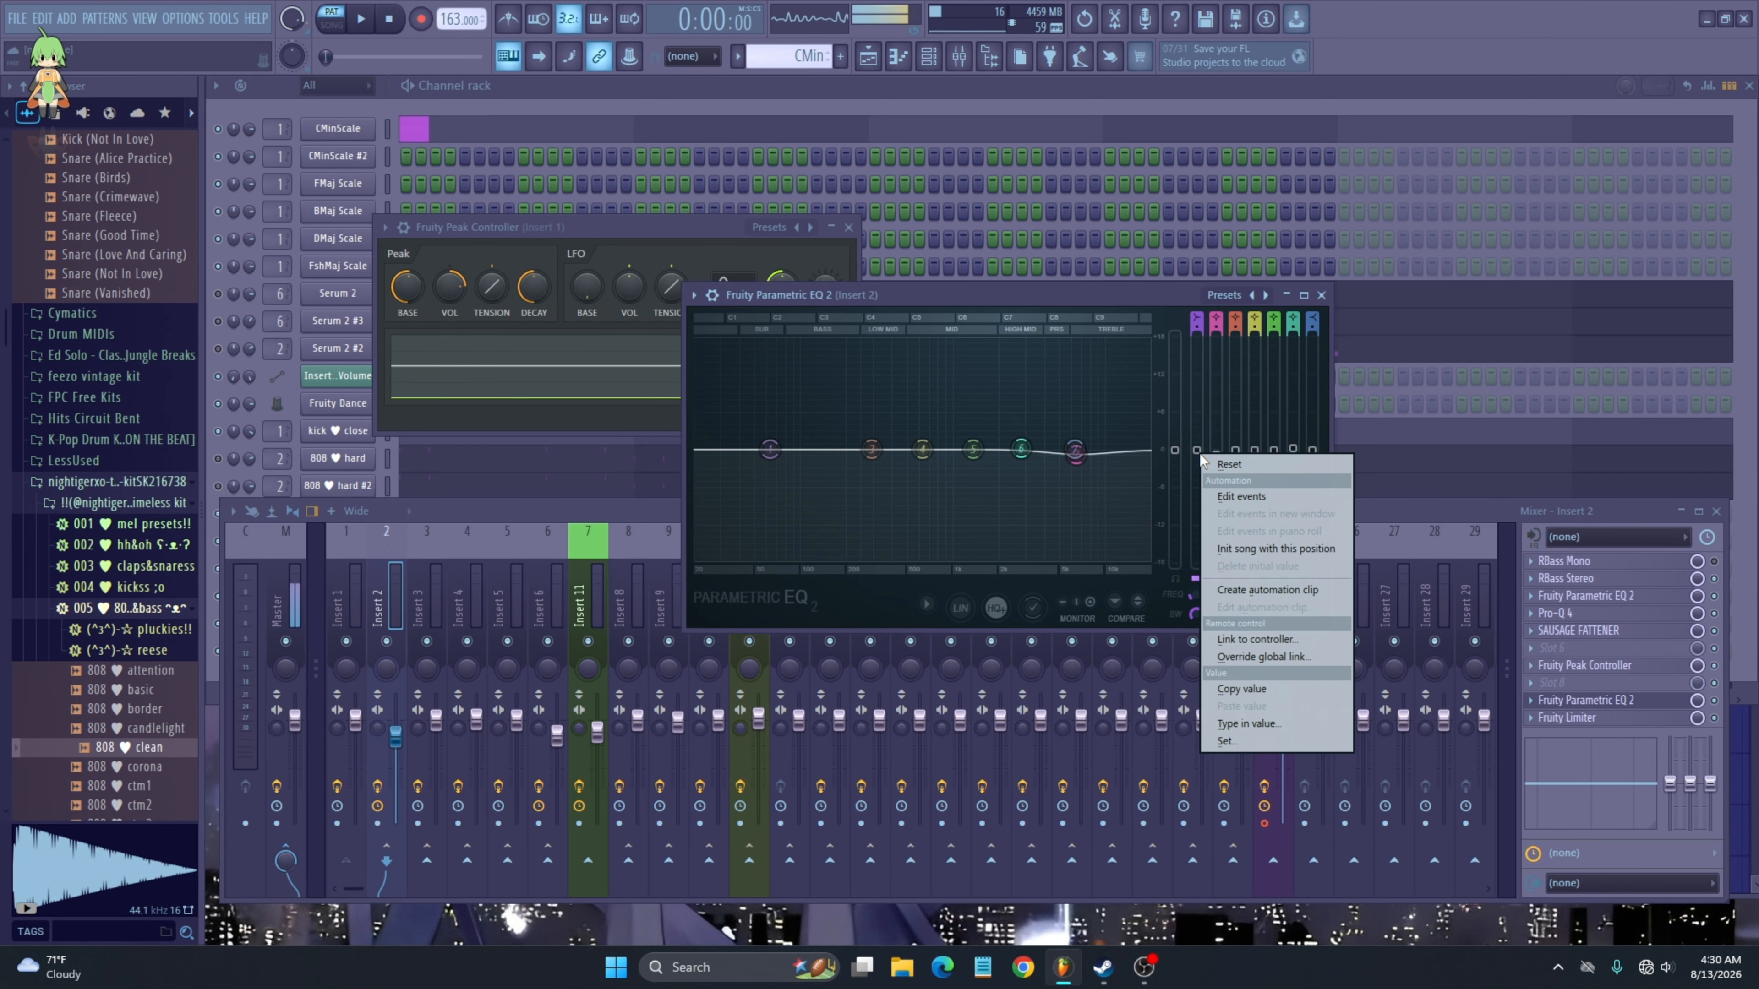
{"action": "left_click", "coordinate": [1284, 634]}
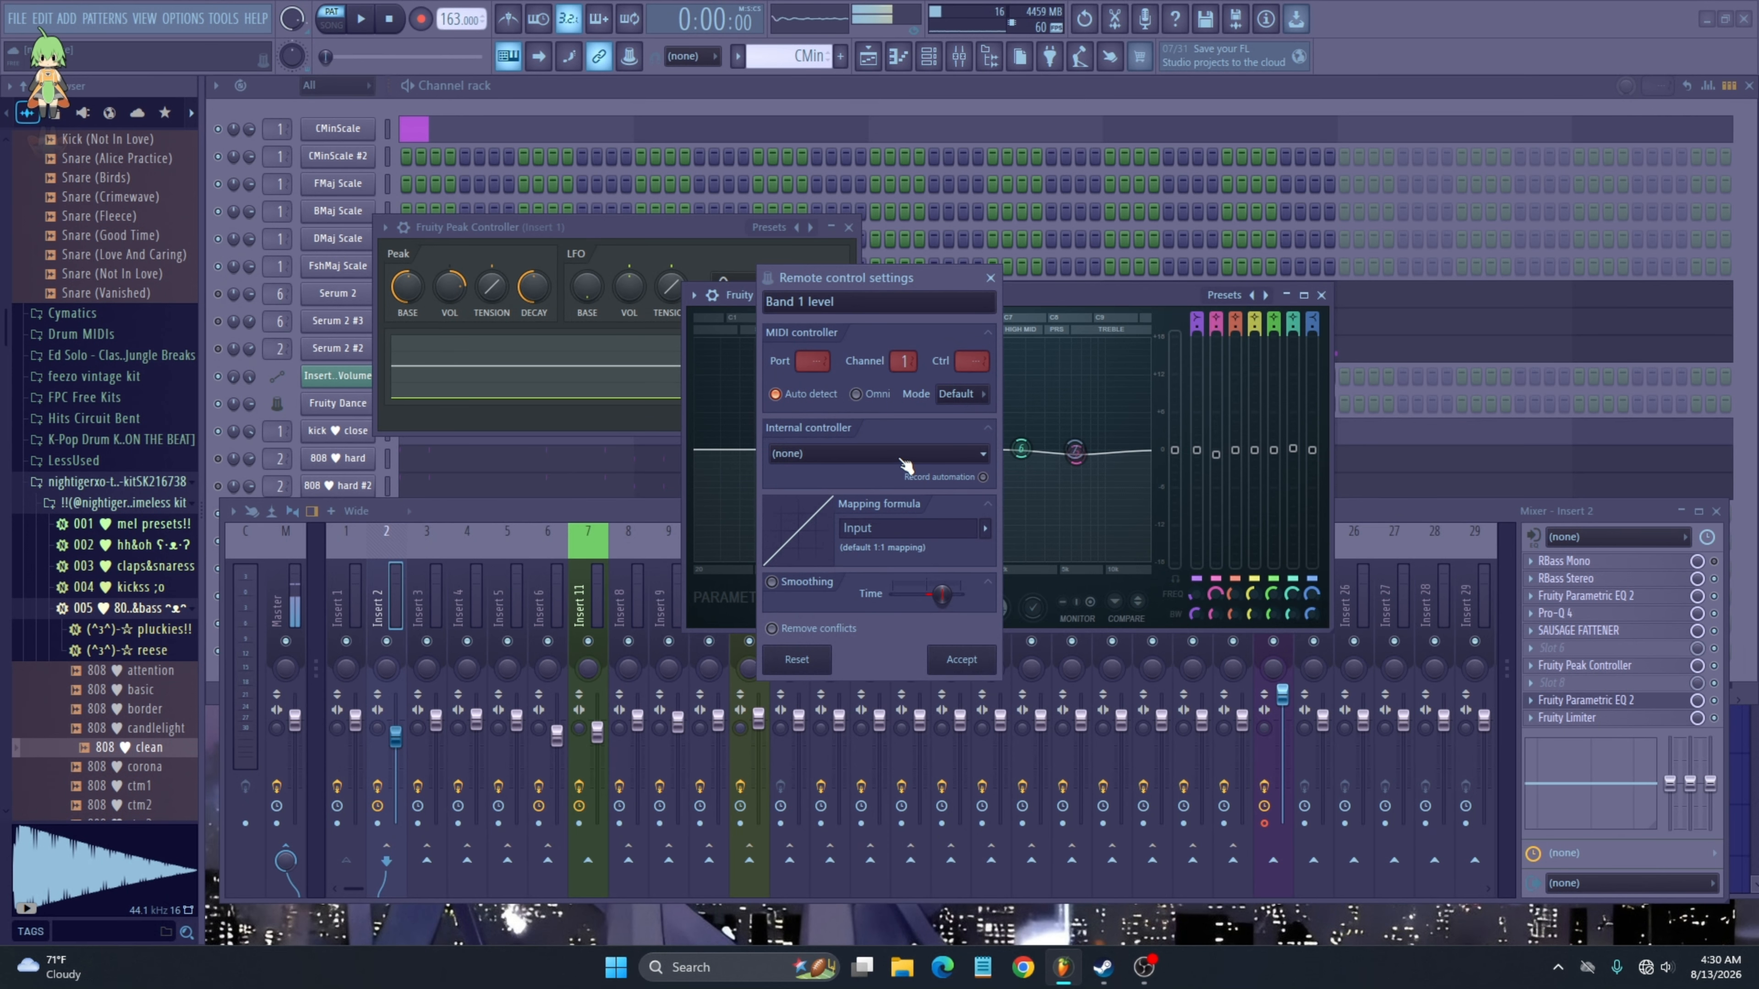
{"action": "left_click", "coordinate": [828, 455]}
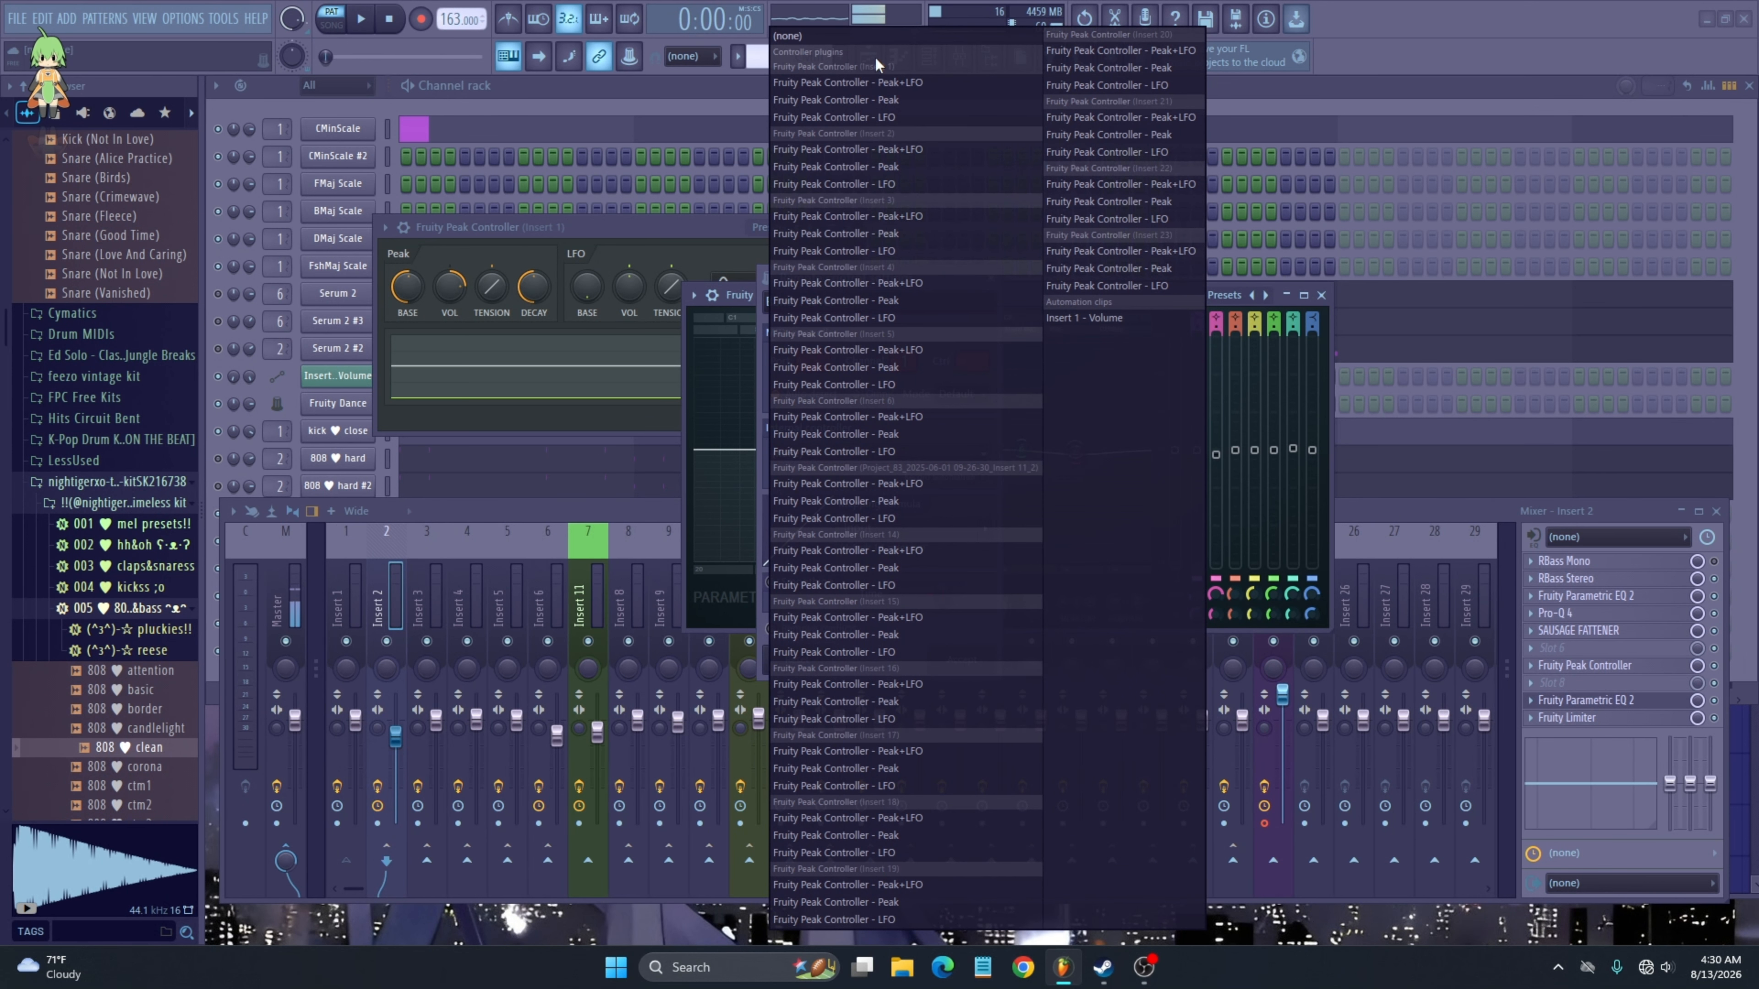
{"action": "left_click", "coordinate": [891, 101]}
{"action": "left_click", "coordinate": [983, 529]}
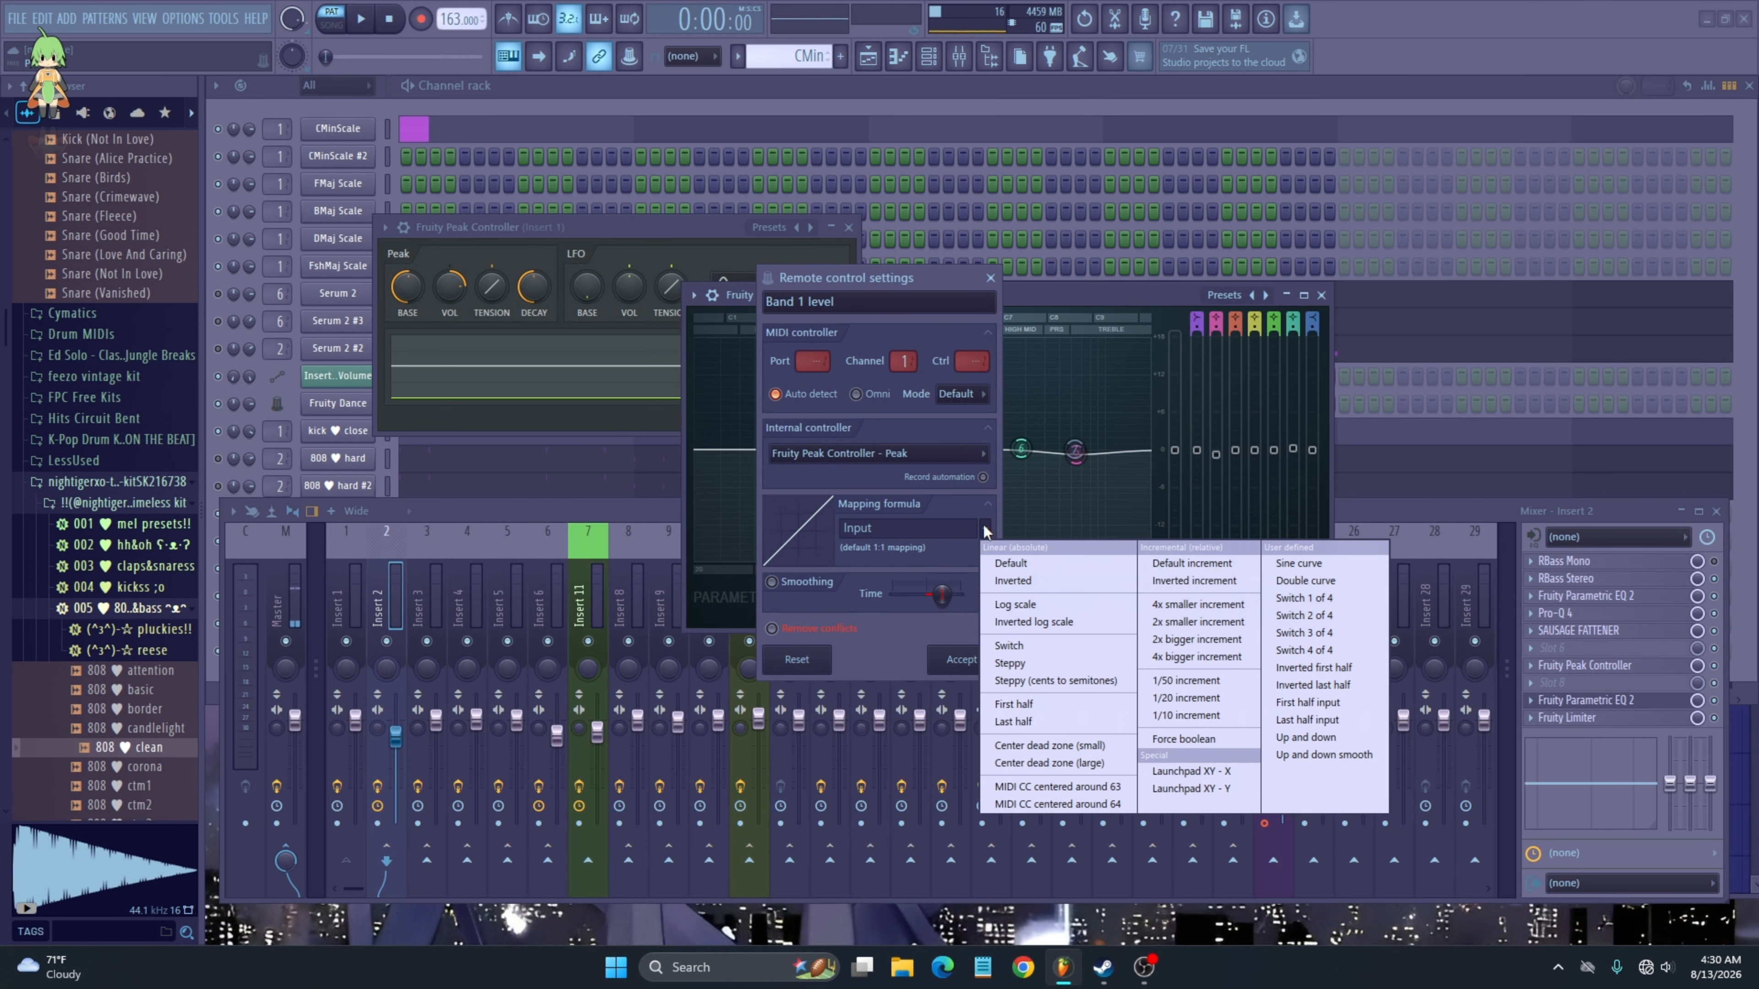
{"action": "left_click", "coordinate": [1068, 585]}
{"action": "left_click", "coordinate": [964, 660]}
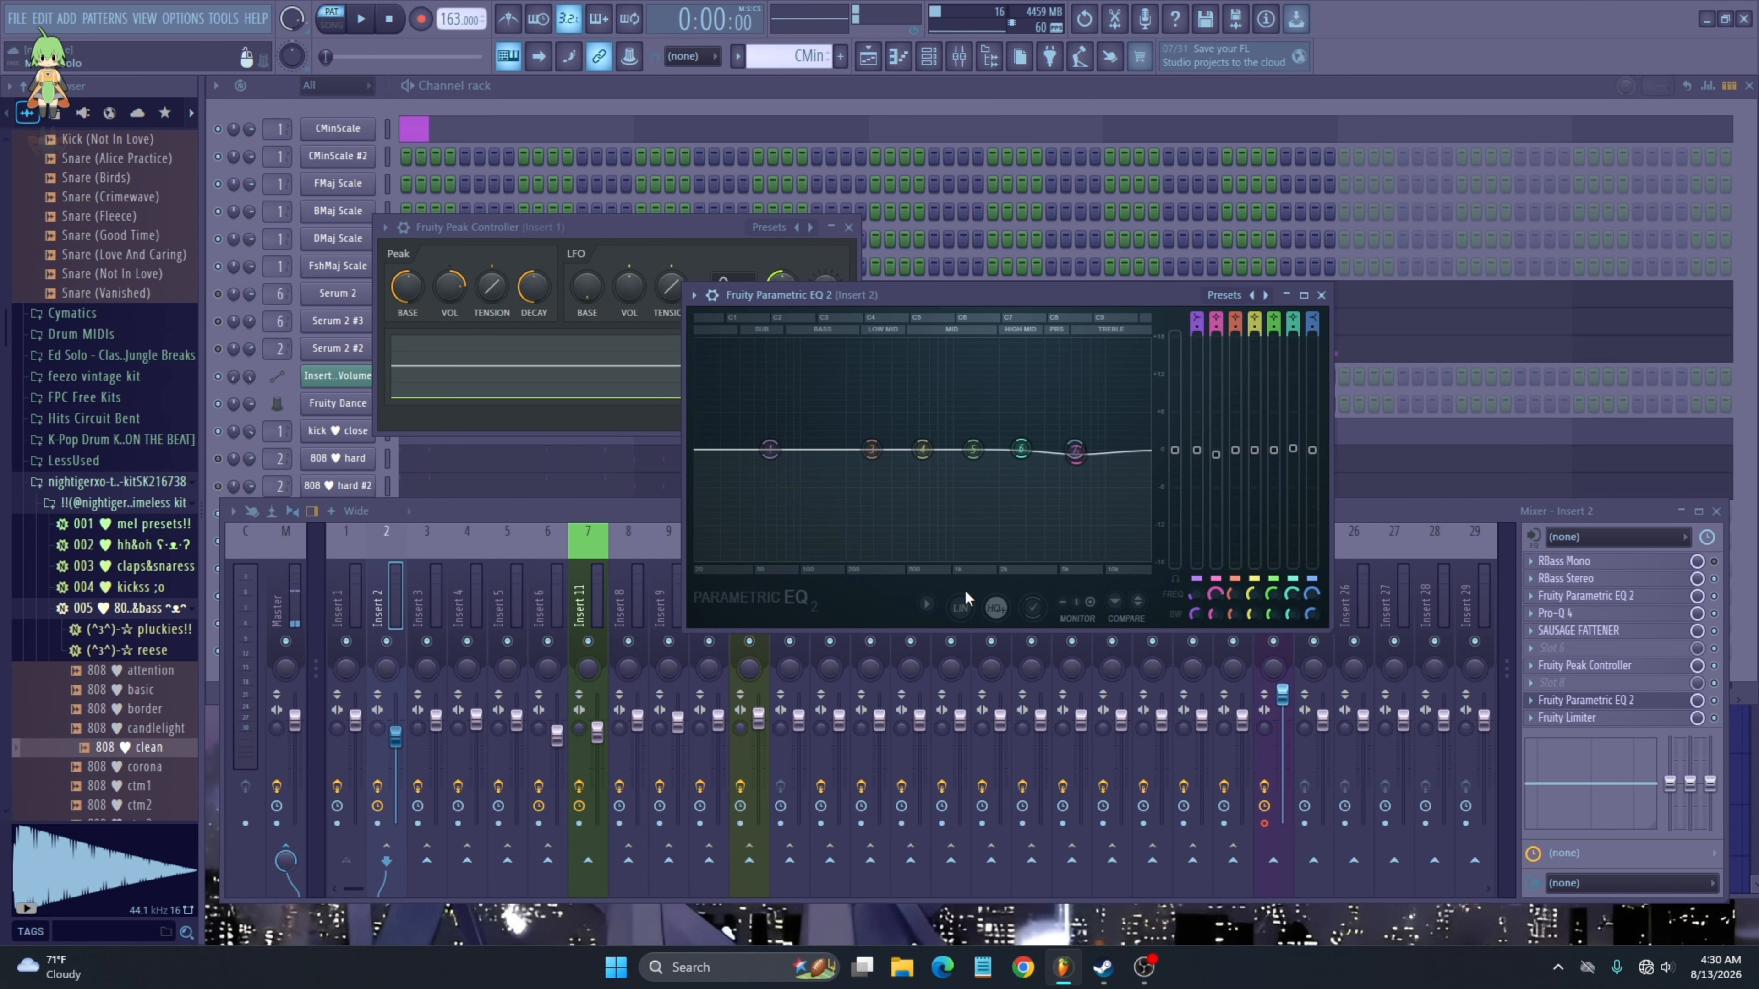
- Set EQ Band 1's filter order to Steep 8 and shift it slightly higher in frequency, auditioning playback
{"action": "key", "text": "space"}
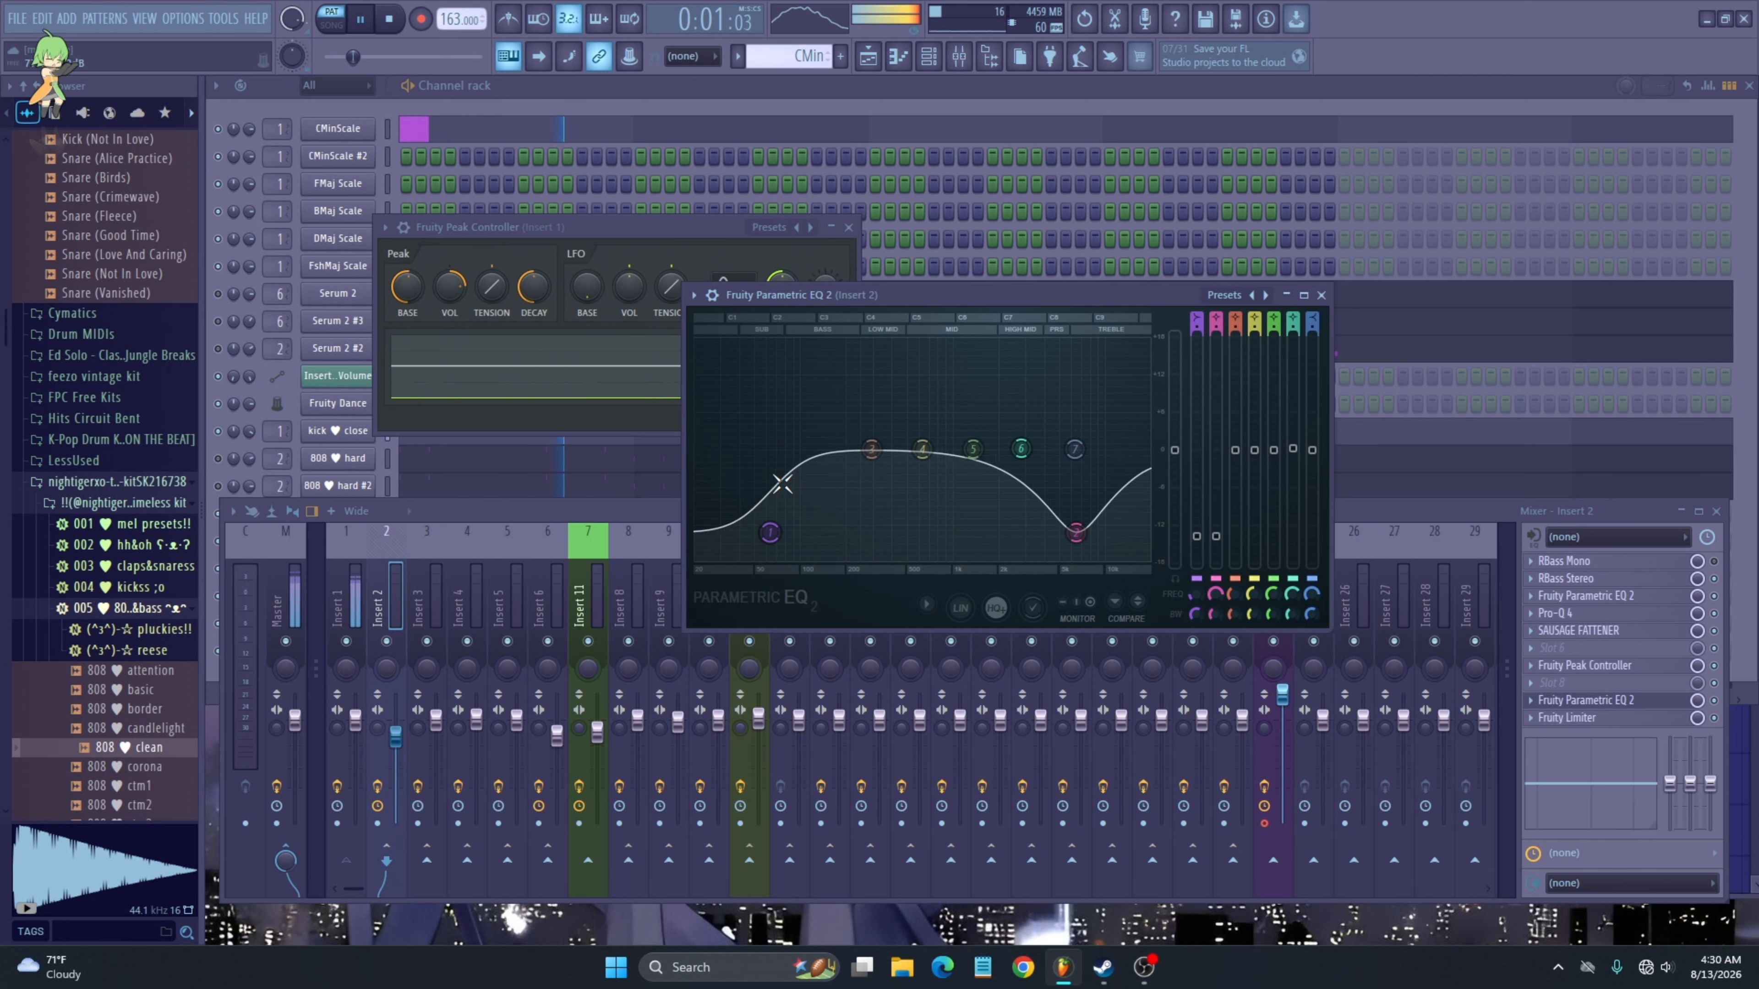
{"action": "key", "text": "space"}
{"action": "mouse_move", "coordinate": [809, 518]}
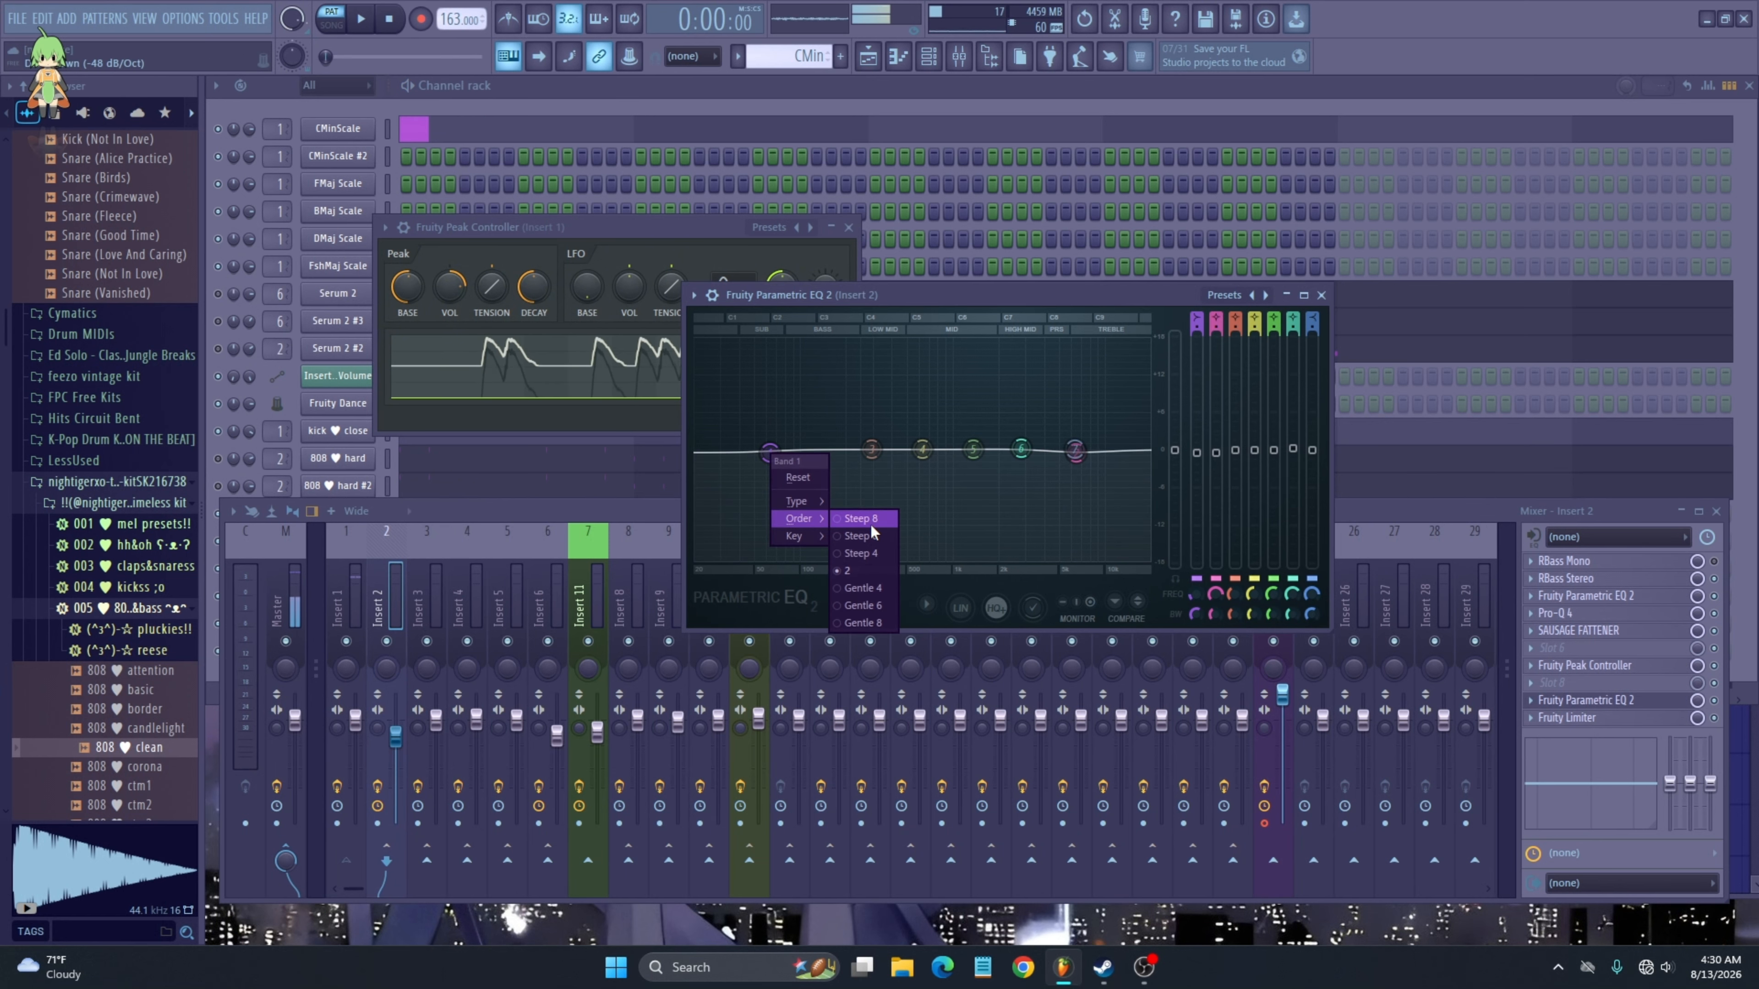
{"action": "left_click", "coordinate": [866, 519]}
{"action": "left_click_drag", "start_coordinate": [771, 454], "coordinate": [805, 471]}
{"action": "key", "text": "space"}
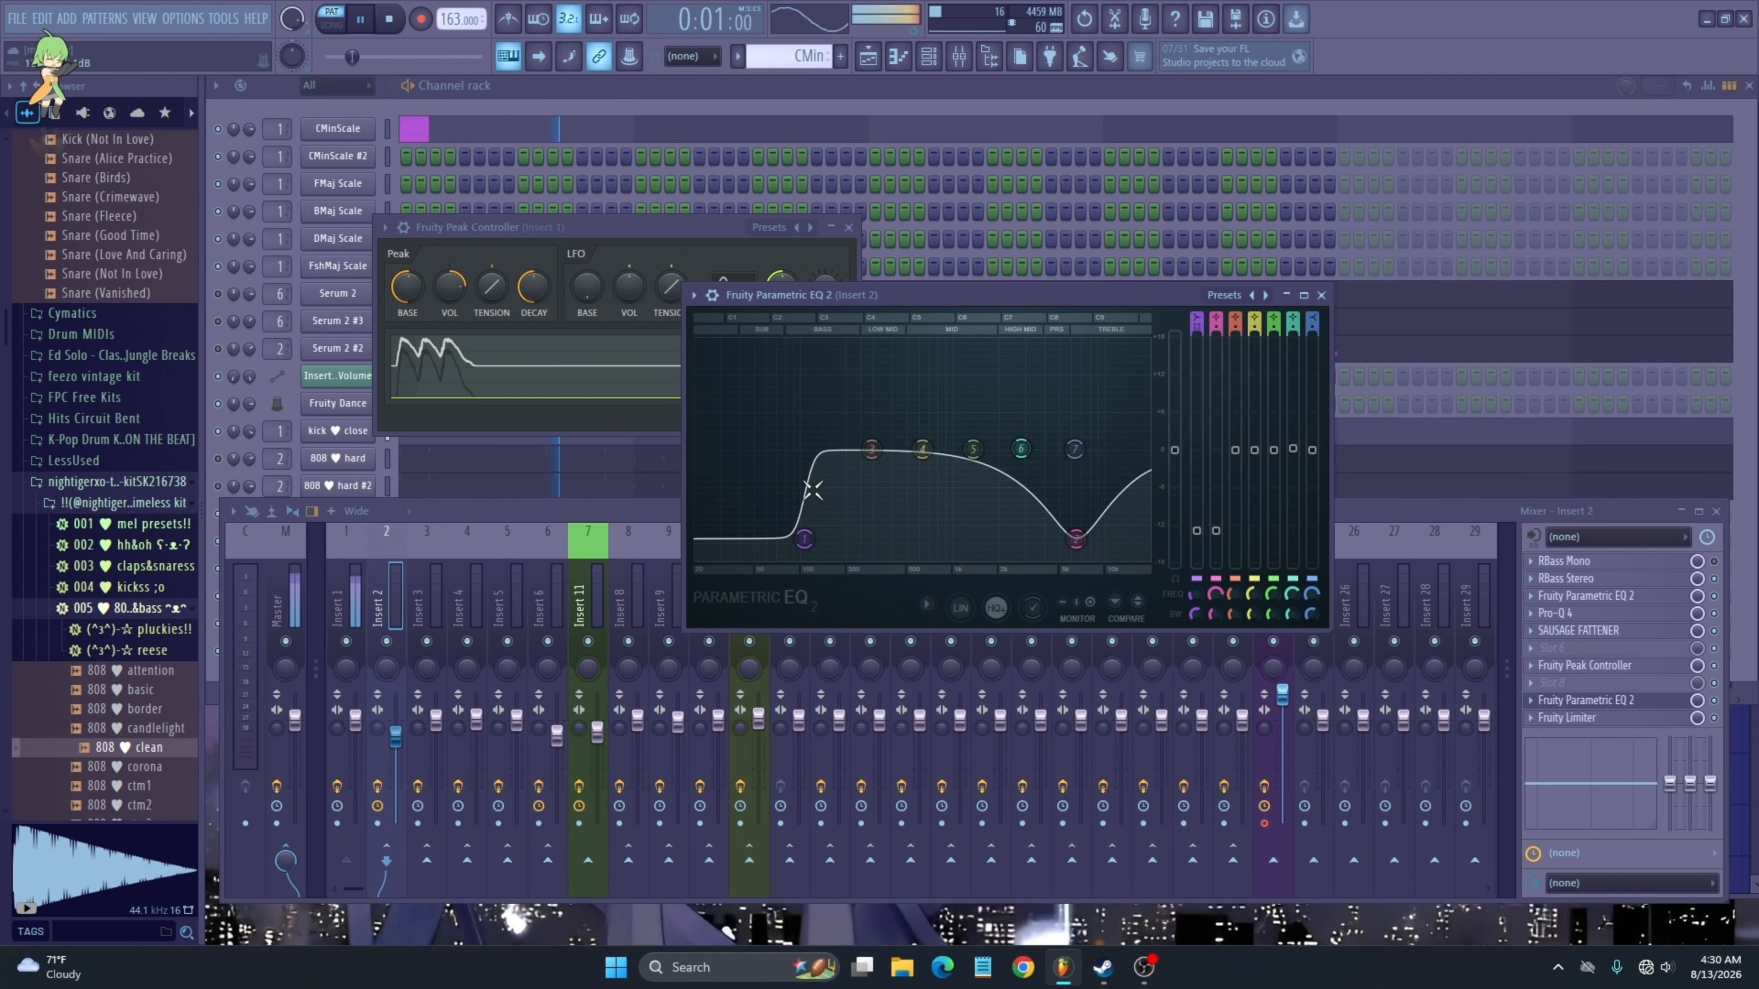
{"action": "key", "text": "space"}
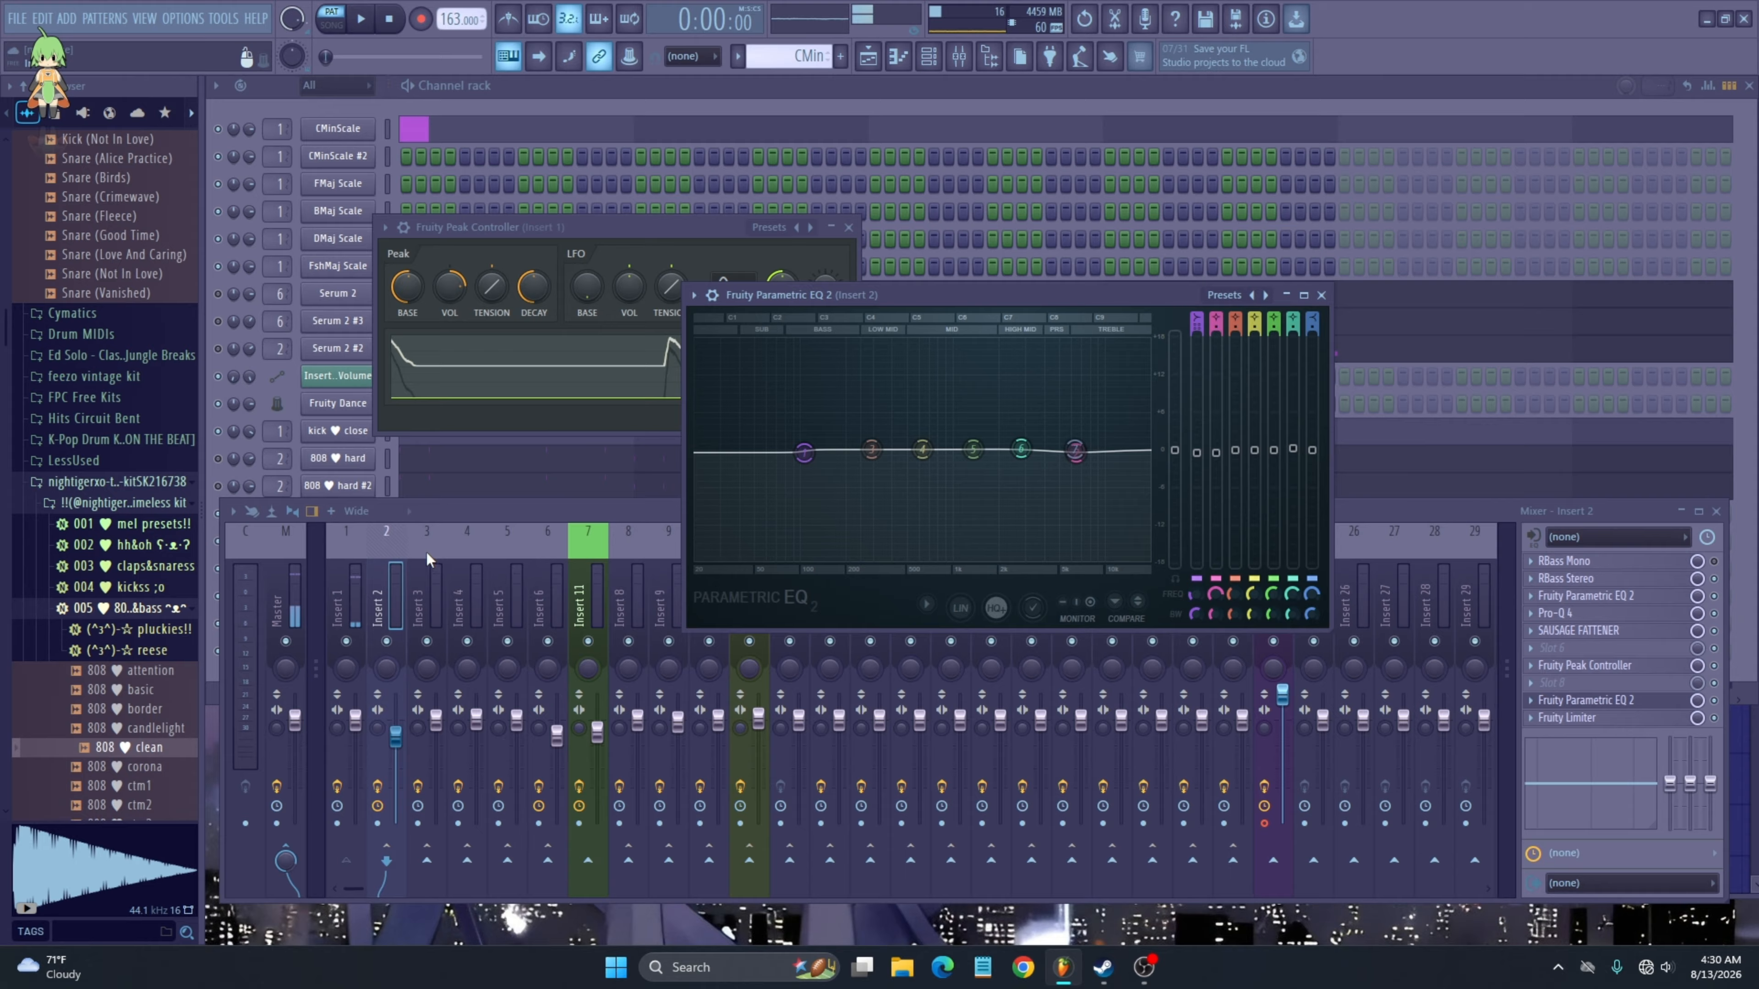
- Toggle the 808 hard channel and reopen Insert 2's Parametric EQ 2 while the song plays
{"action": "left_click", "coordinate": [219, 460]}
{"action": "key", "text": "space"}
{"action": "right_click", "coordinate": [407, 762]}
{"action": "left_click", "coordinate": [380, 750]}
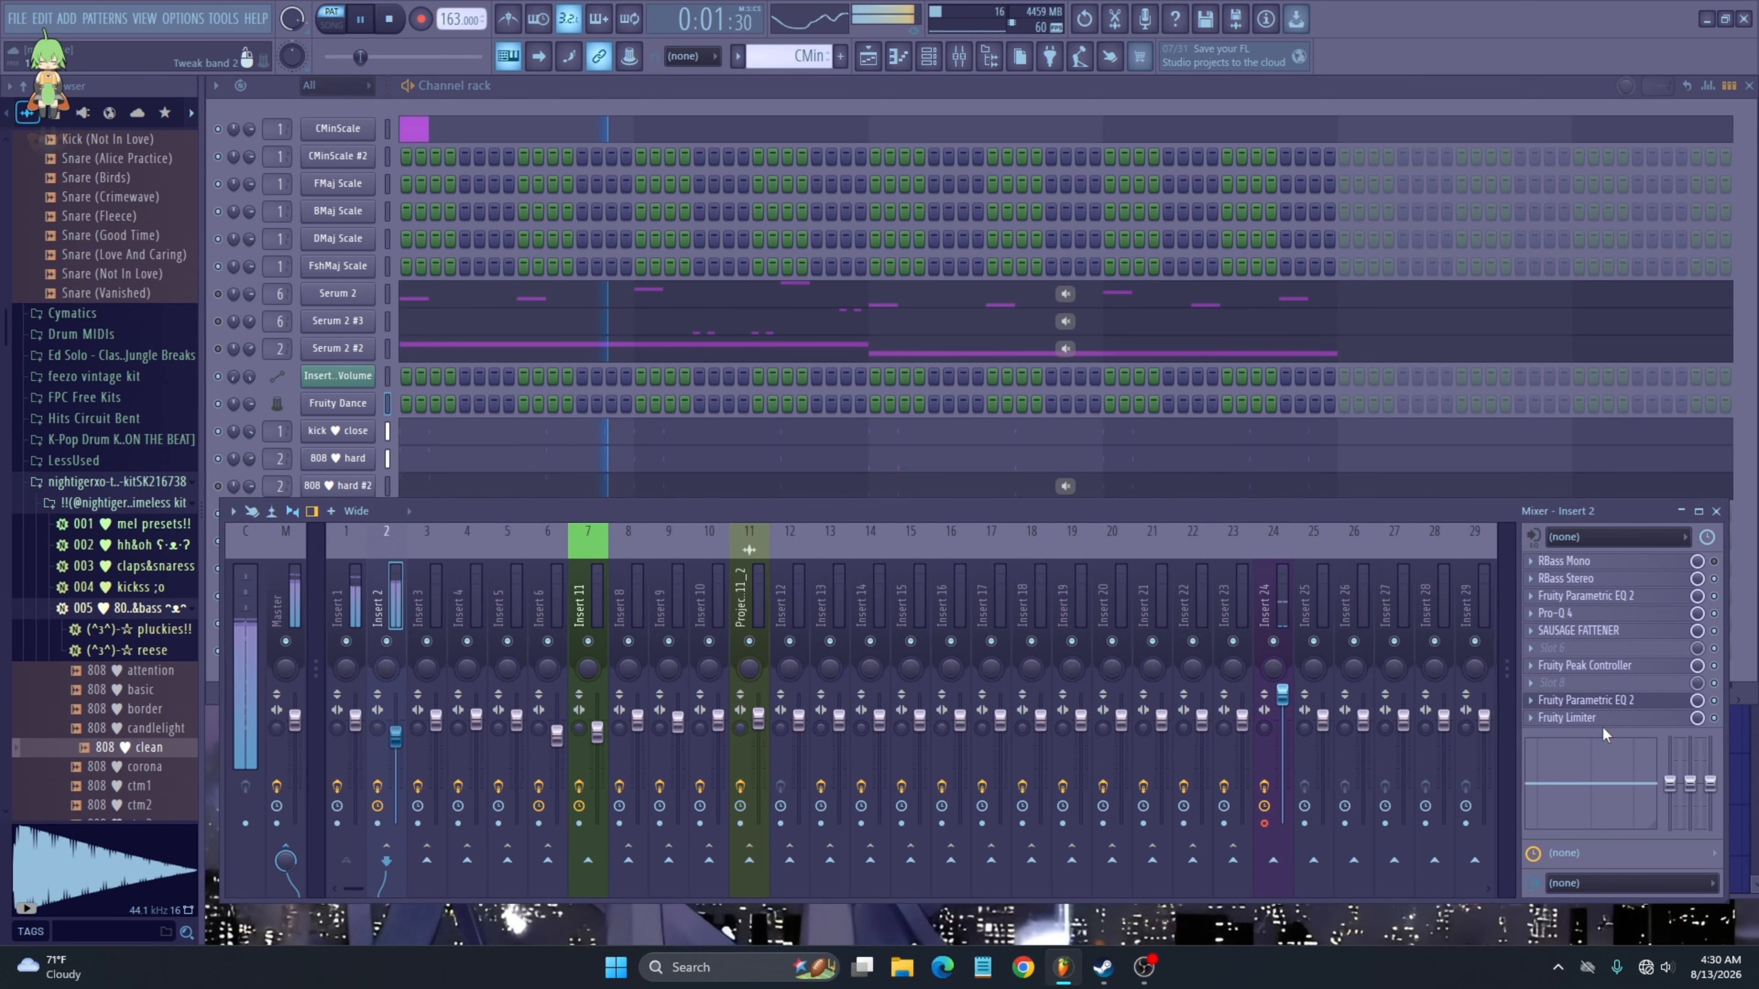
{"action": "left_click", "coordinate": [1582, 700]}
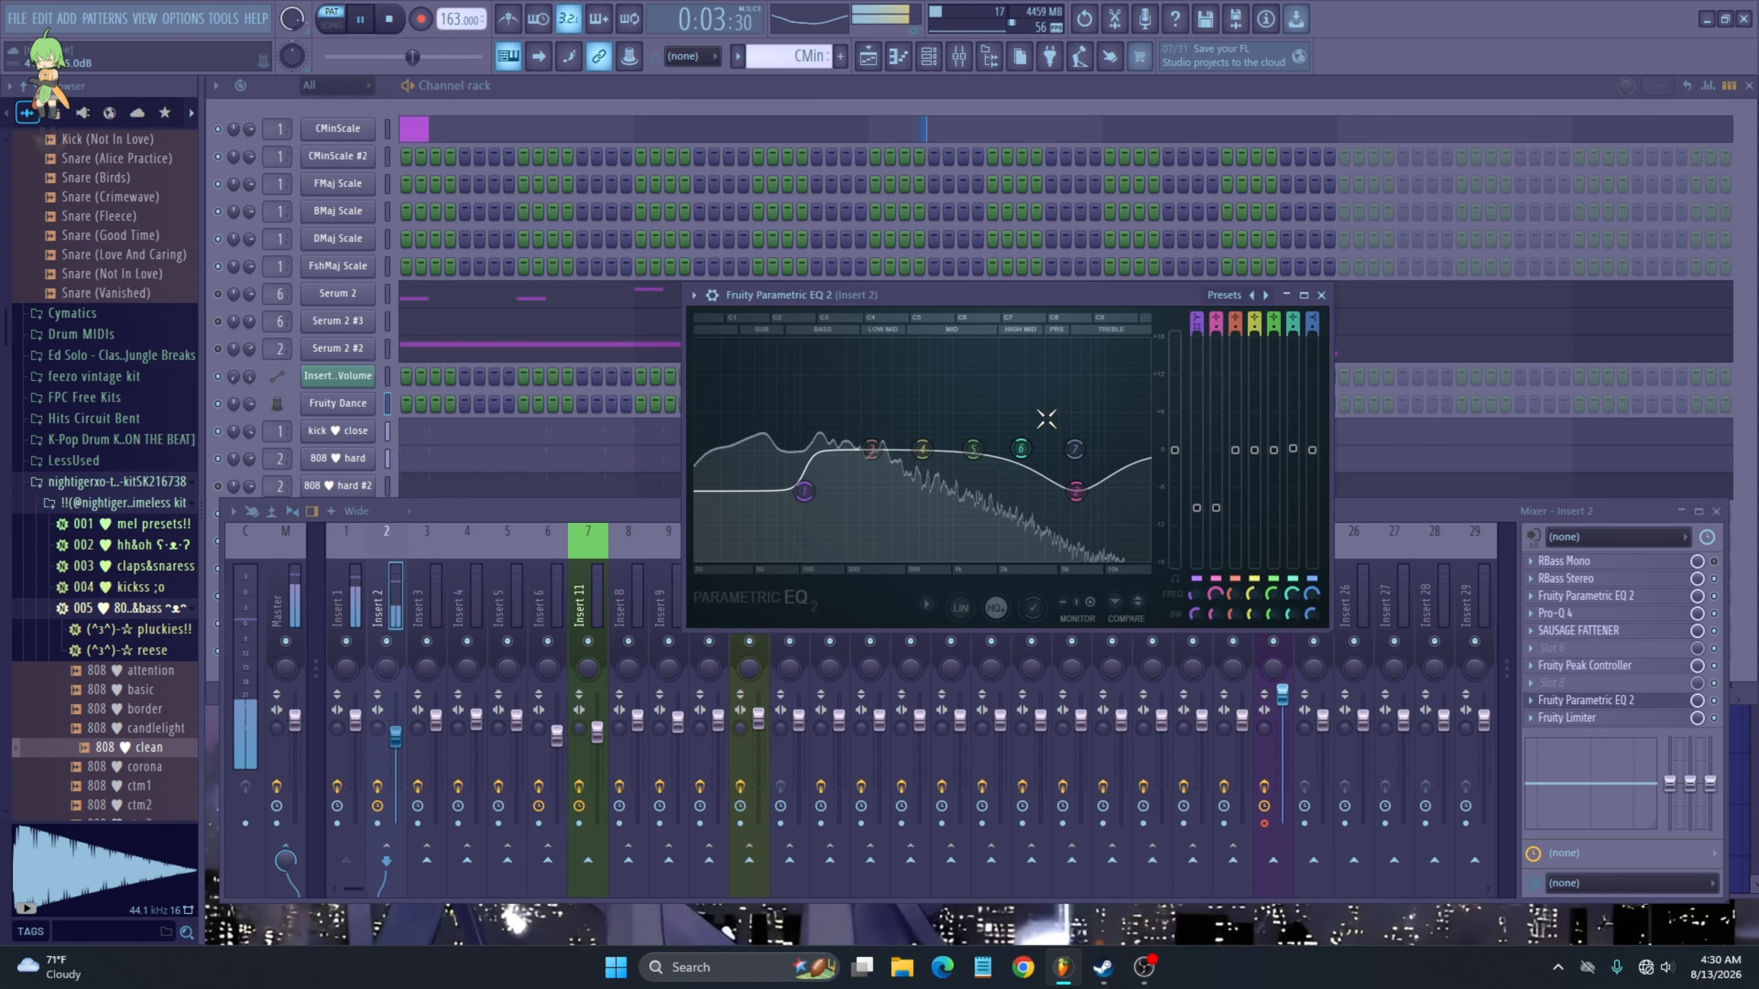
{"action": "key", "text": "space"}
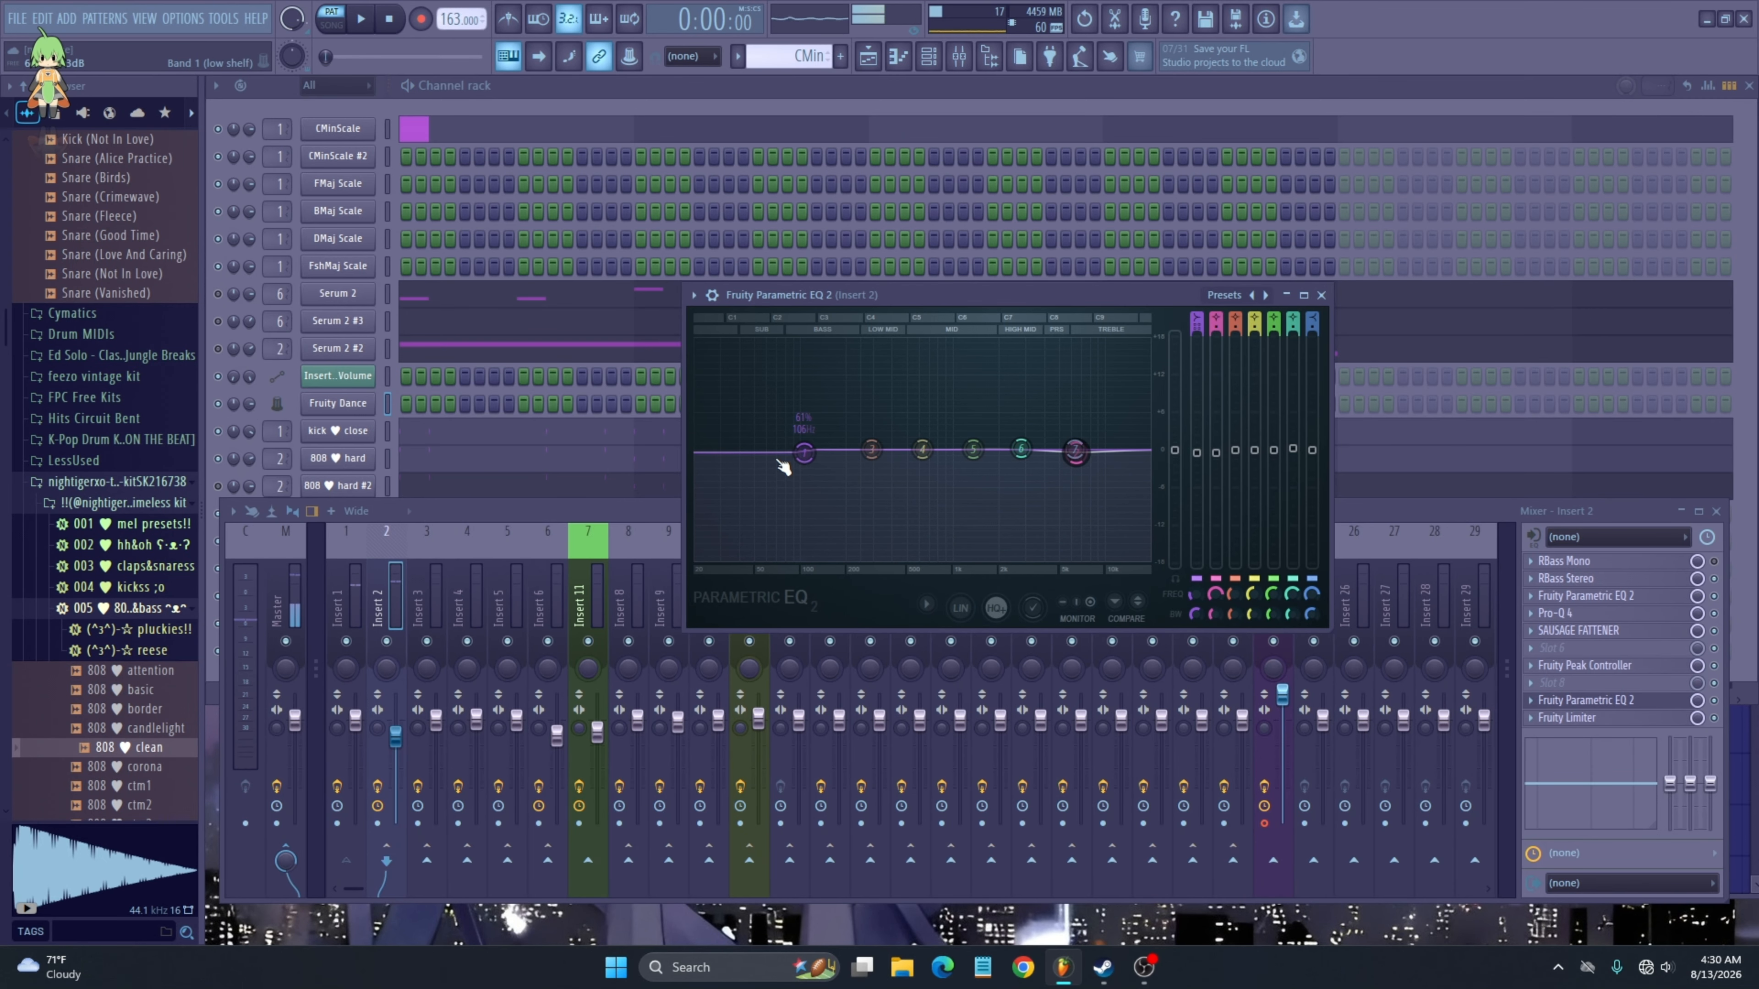
- Reset Band 1's level and reposition the low EQ bands on Insert 2, auditioning playback
{"action": "left_click", "coordinate": [1197, 458]}
{"action": "right_click", "coordinate": [1198, 454]}
{"action": "left_click", "coordinate": [1240, 459]}
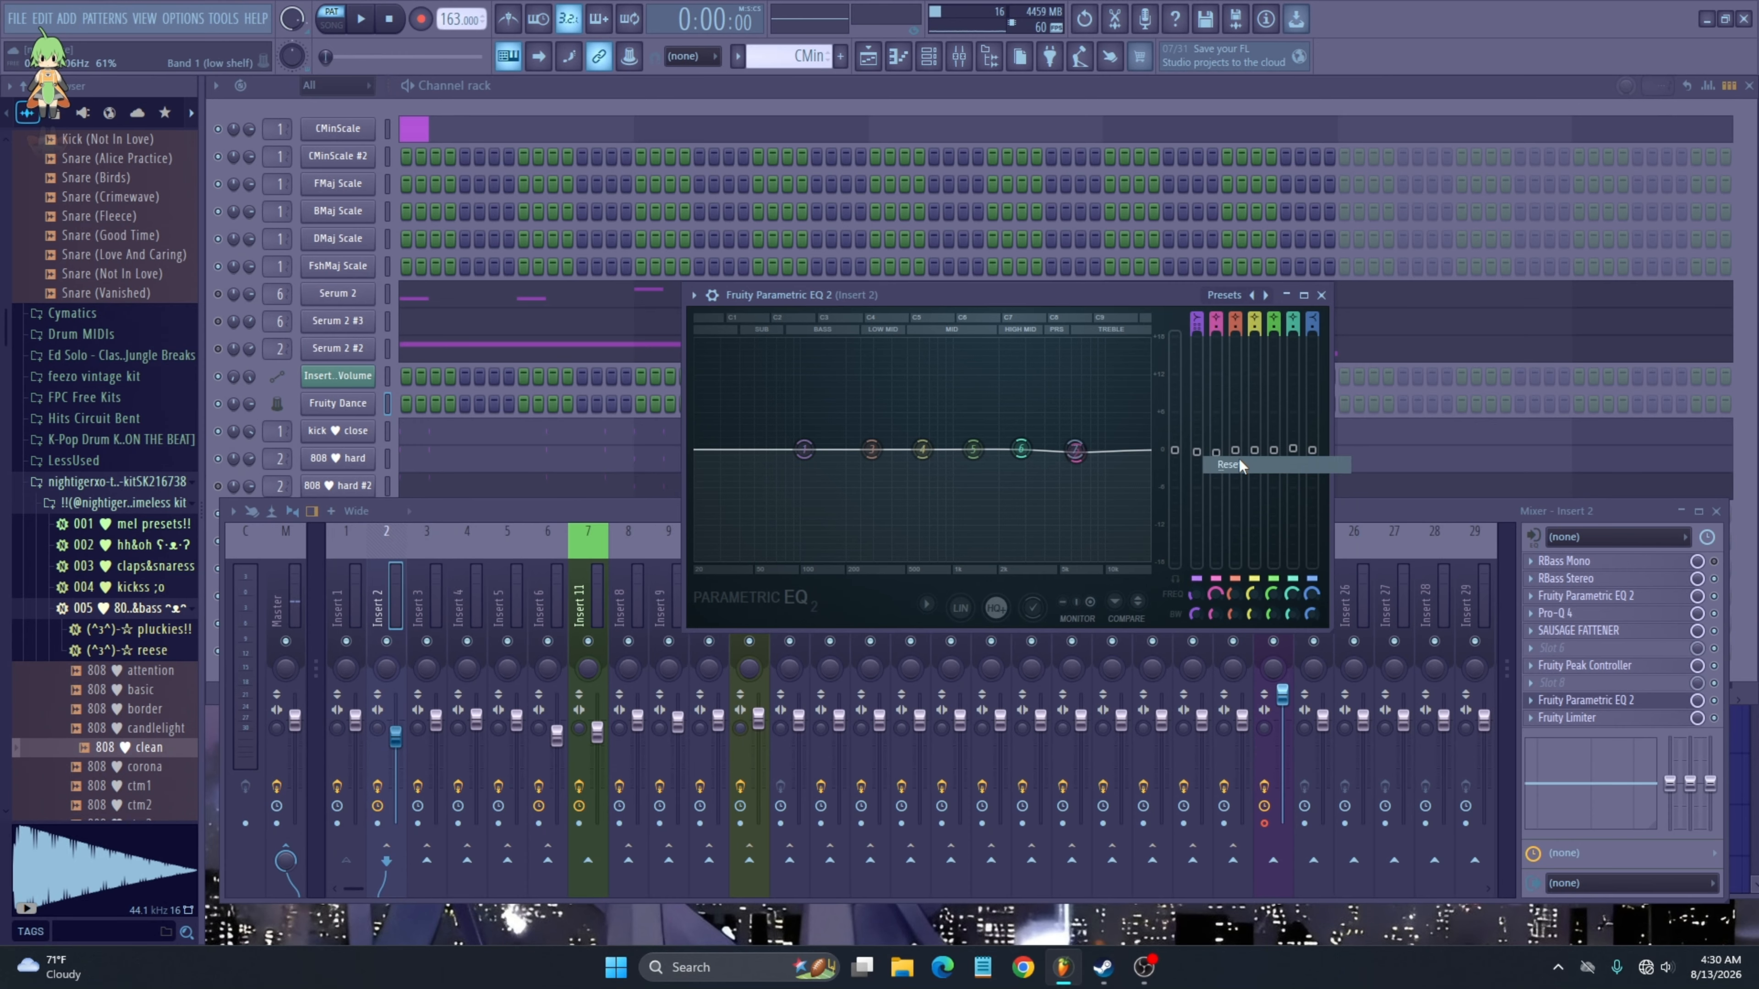
{"action": "left_click_drag", "start_coordinate": [1075, 450], "coordinate": [928, 453]}
{"action": "key", "text": "space"}
{"action": "left_click_drag", "start_coordinate": [739, 454], "coordinate": [857, 453]}
{"action": "key", "text": "space"}
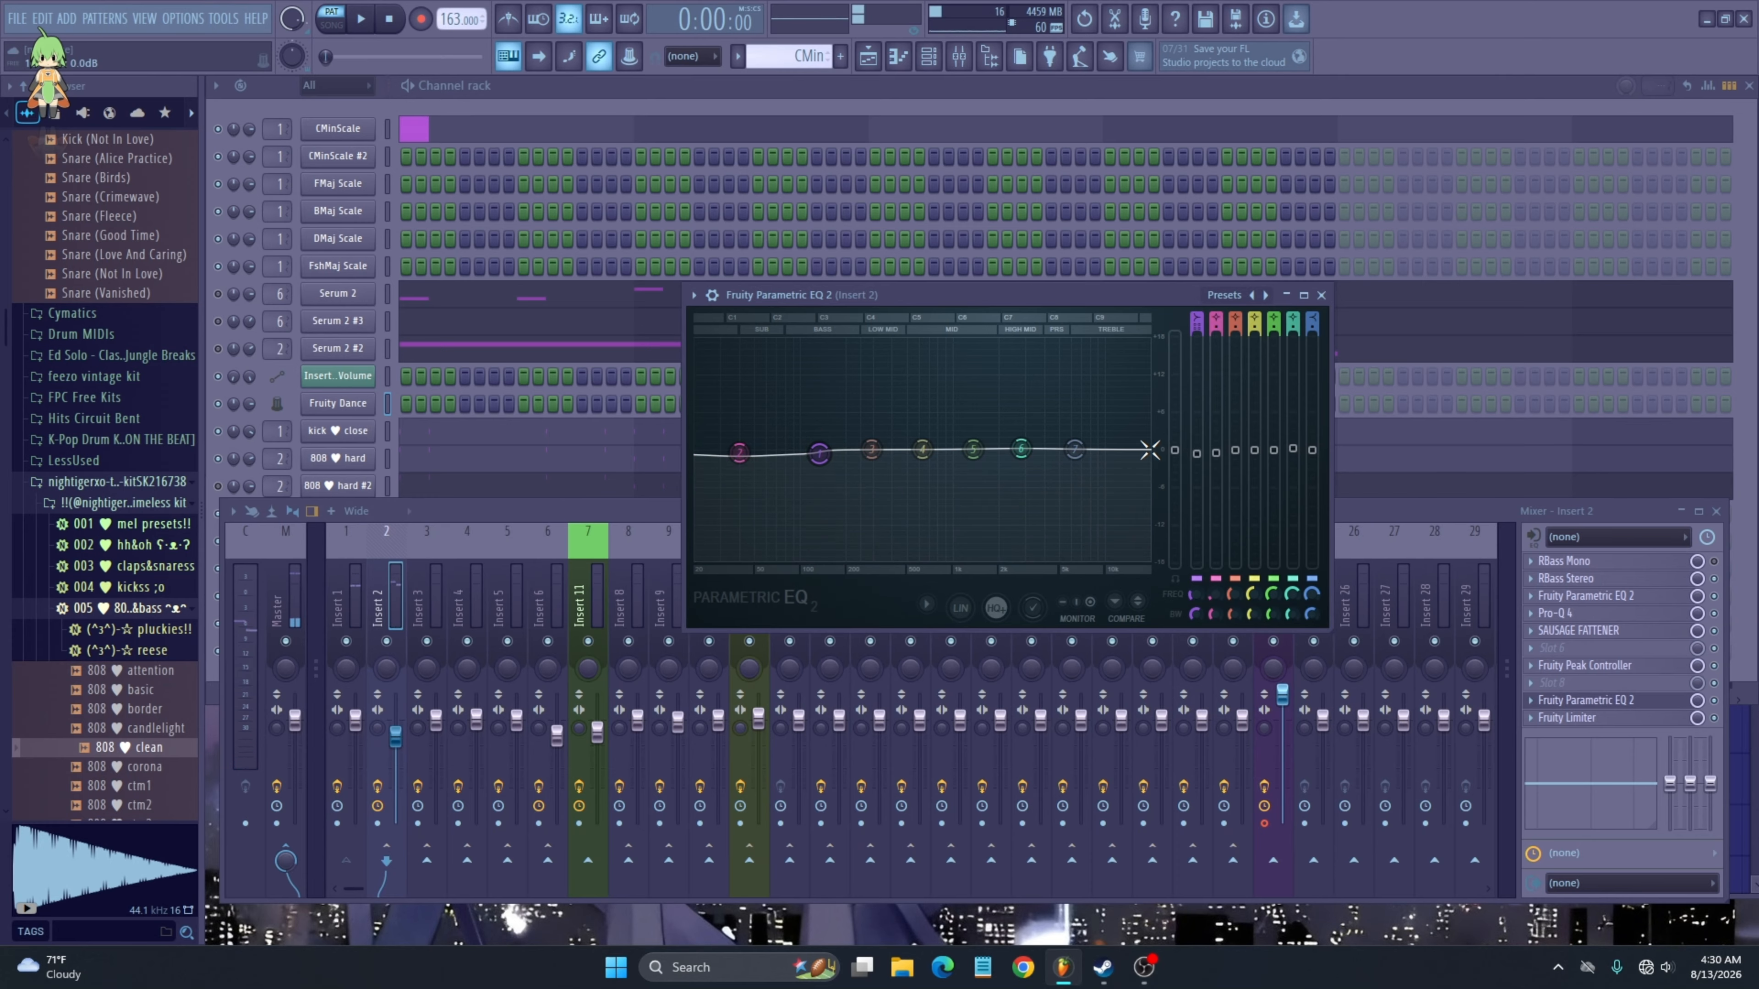
- Link Band 1's level to a controller and accept the remote control settings
{"action": "right_click", "coordinate": [1205, 464]}
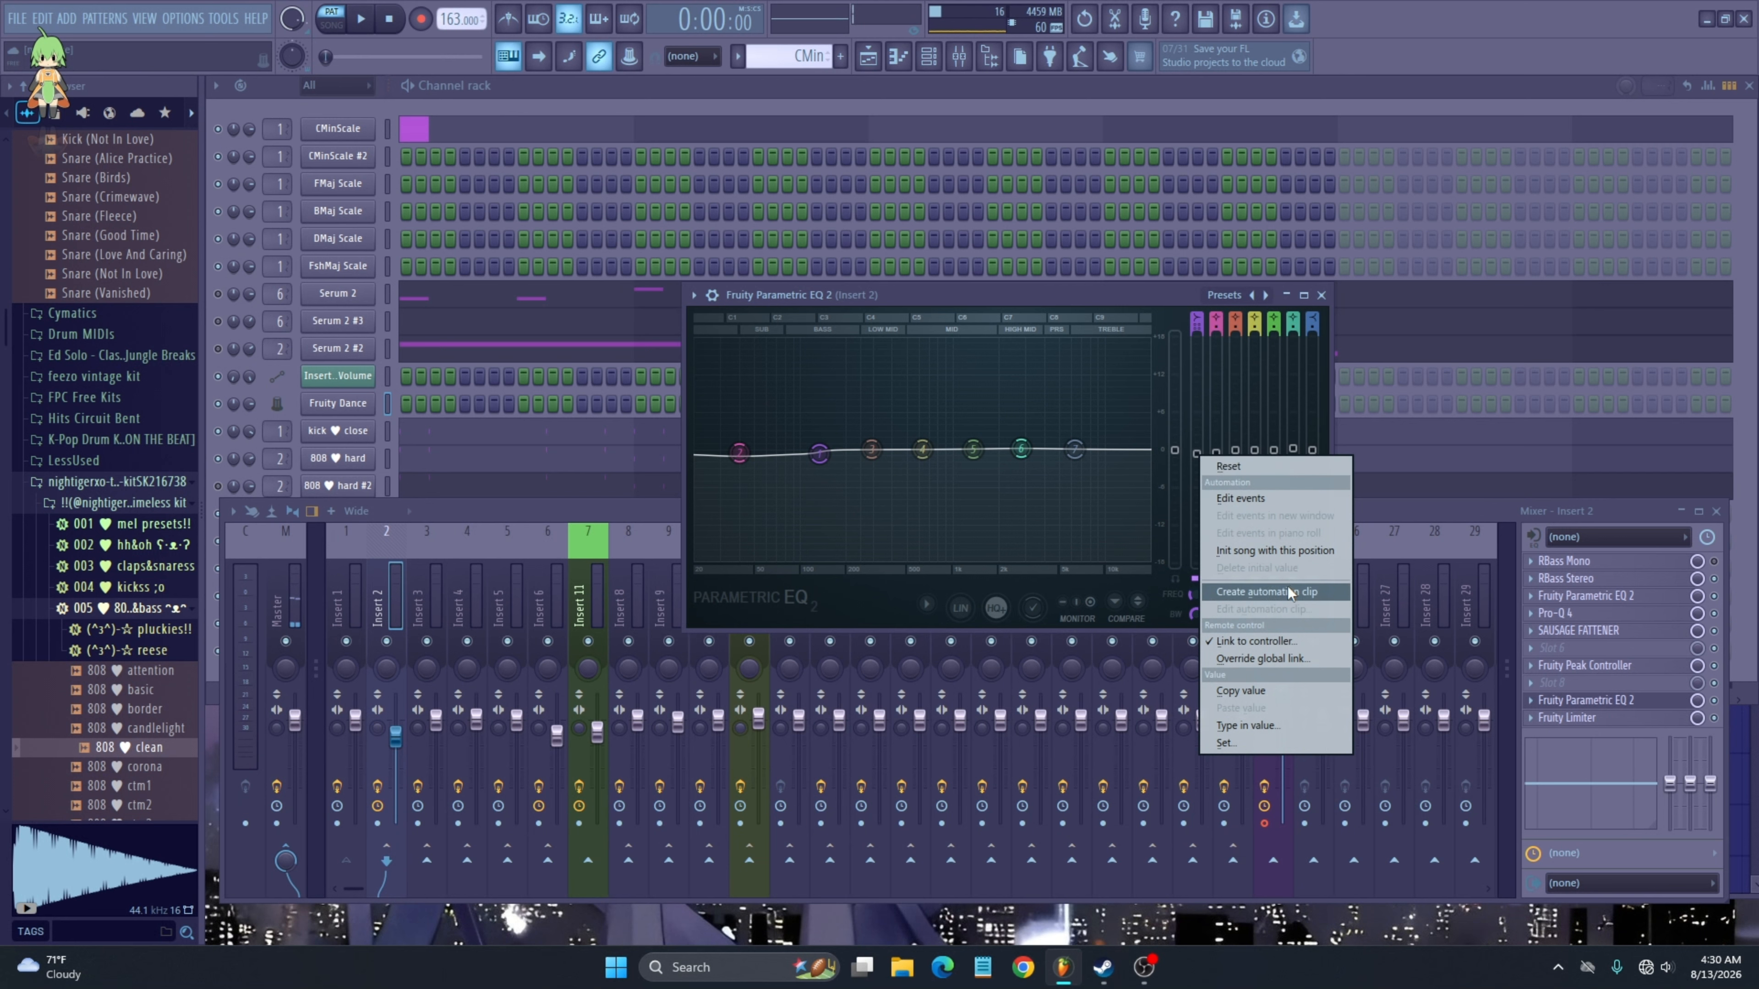
{"action": "left_click", "coordinate": [1280, 635]}
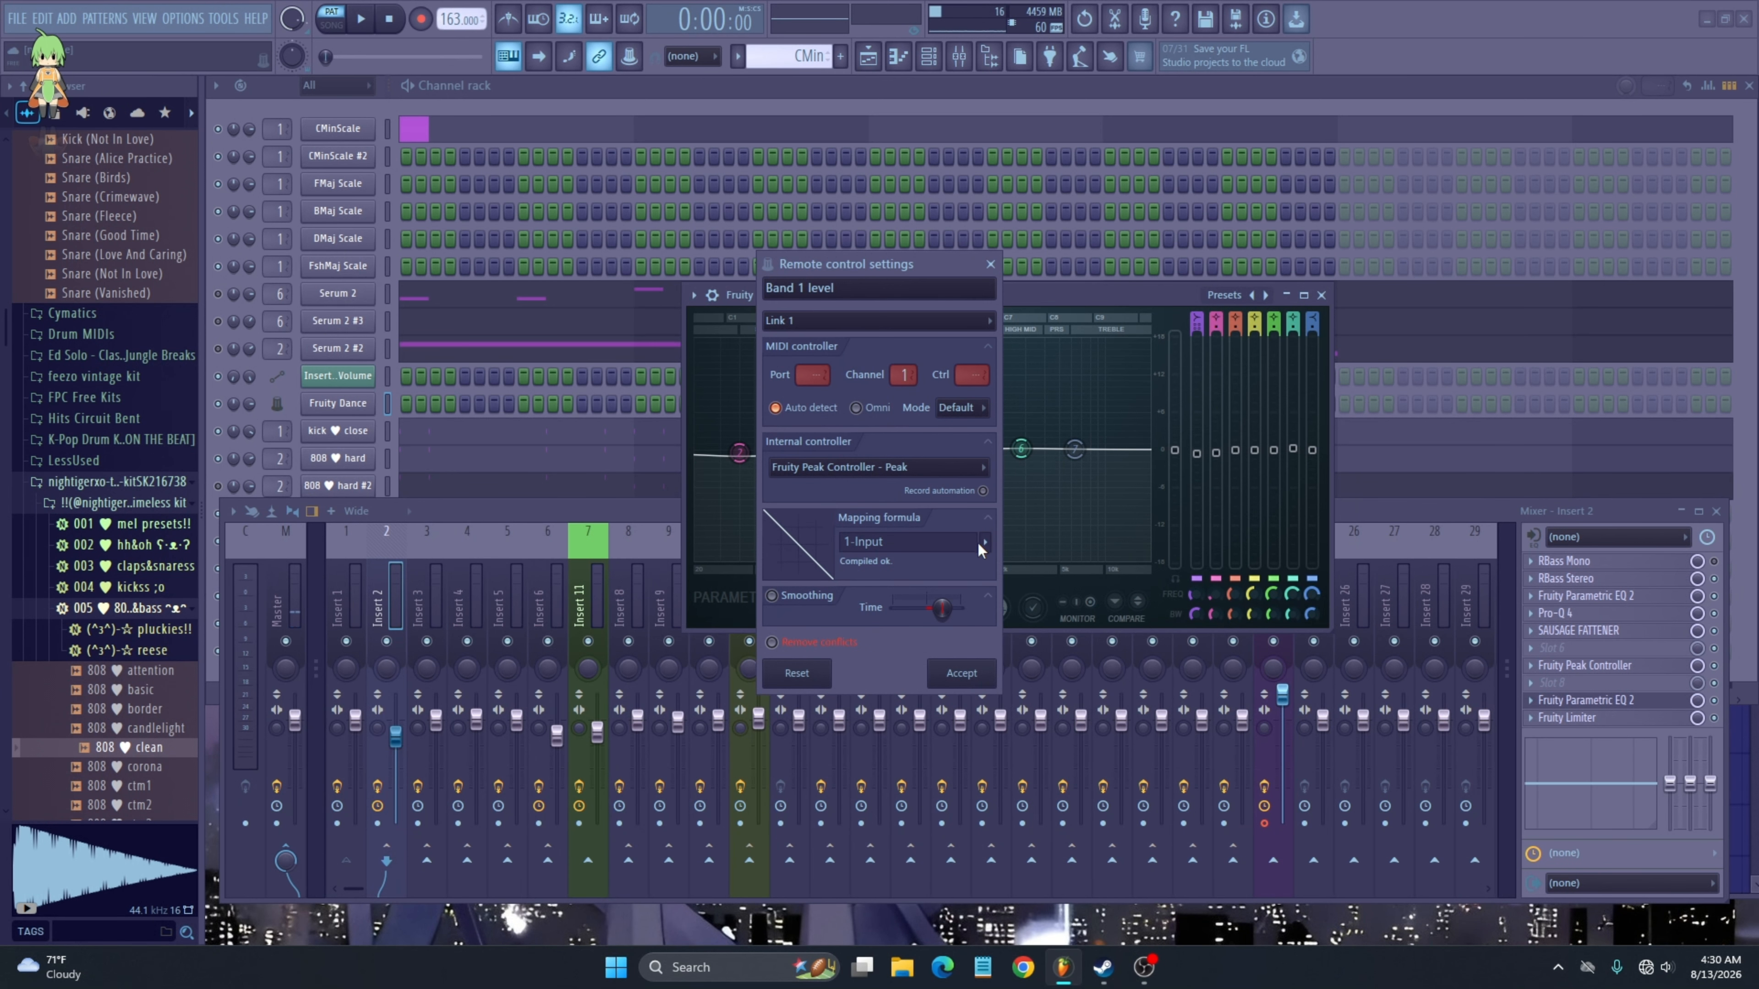
{"action": "left_click", "coordinate": [960, 671]}
- Play the song and pull Insert 2's EQ Band 1 slightly lower
{"action": "key", "text": "space"}
{"action": "left_click_drag", "start_coordinate": [738, 456], "coordinate": [735, 474]}
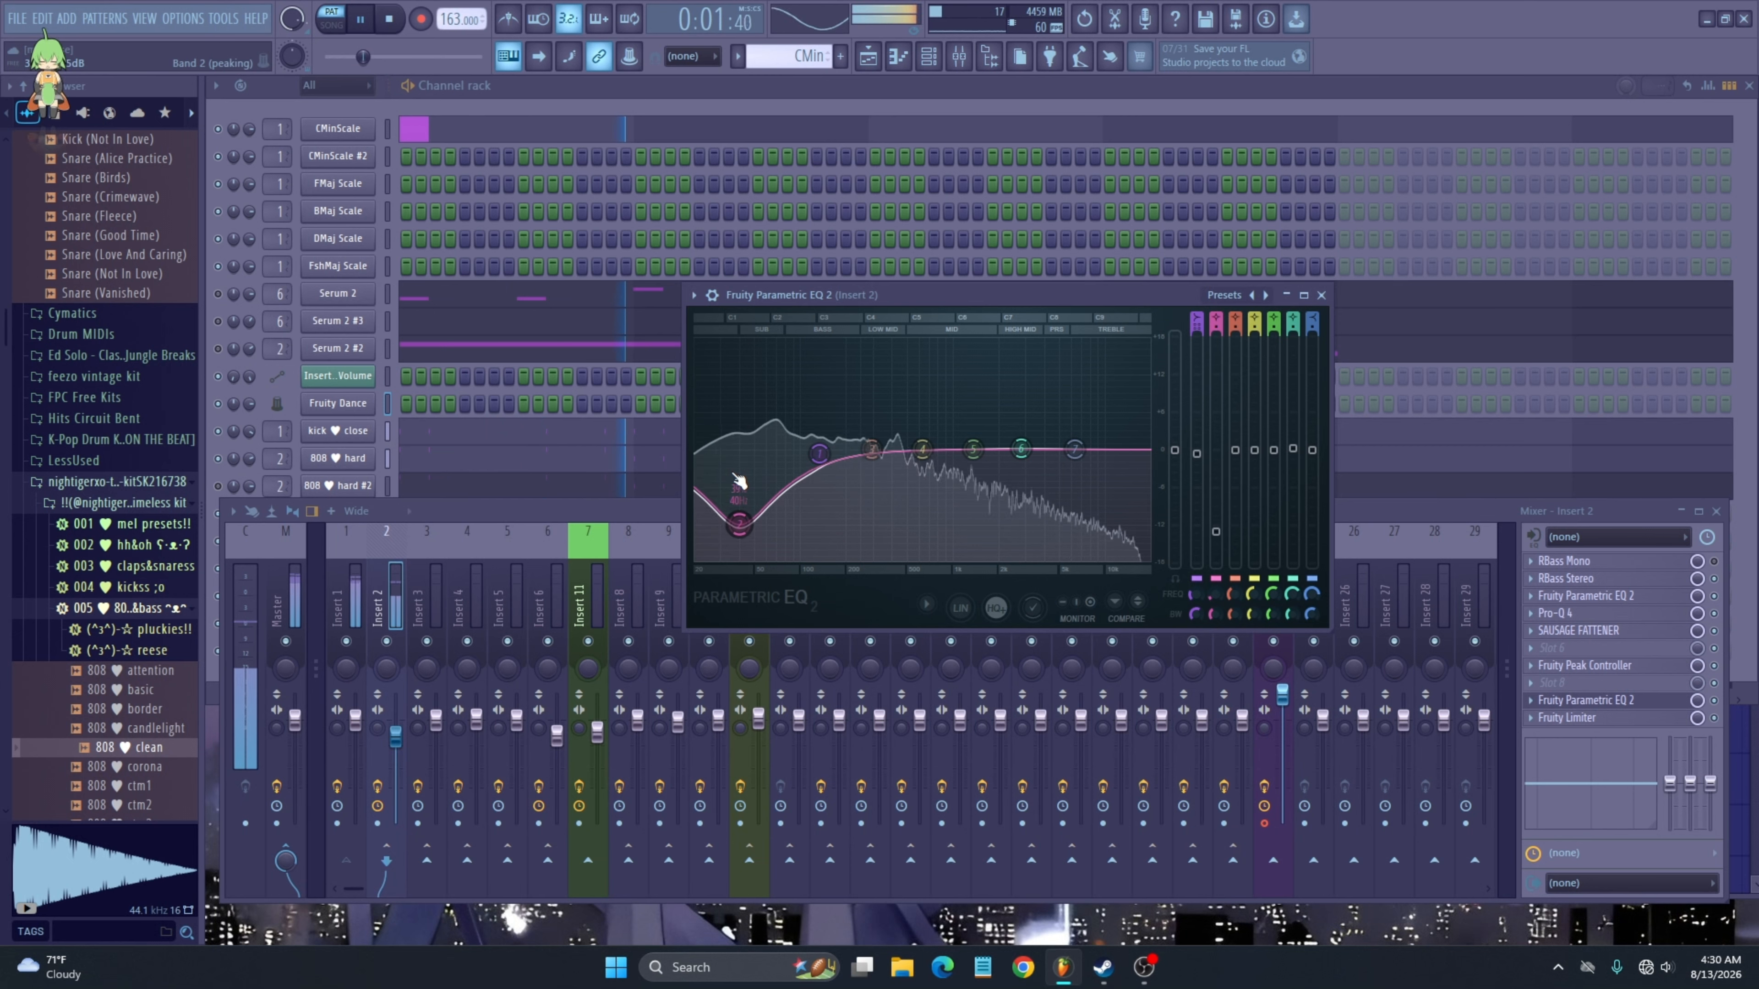
{"action": "key", "text": "space"}
- Audition the mix while switching between Insert 1 and Insert 2 and viewing the Parametric EQ 2
{"action": "left_click", "coordinate": [476, 402]}
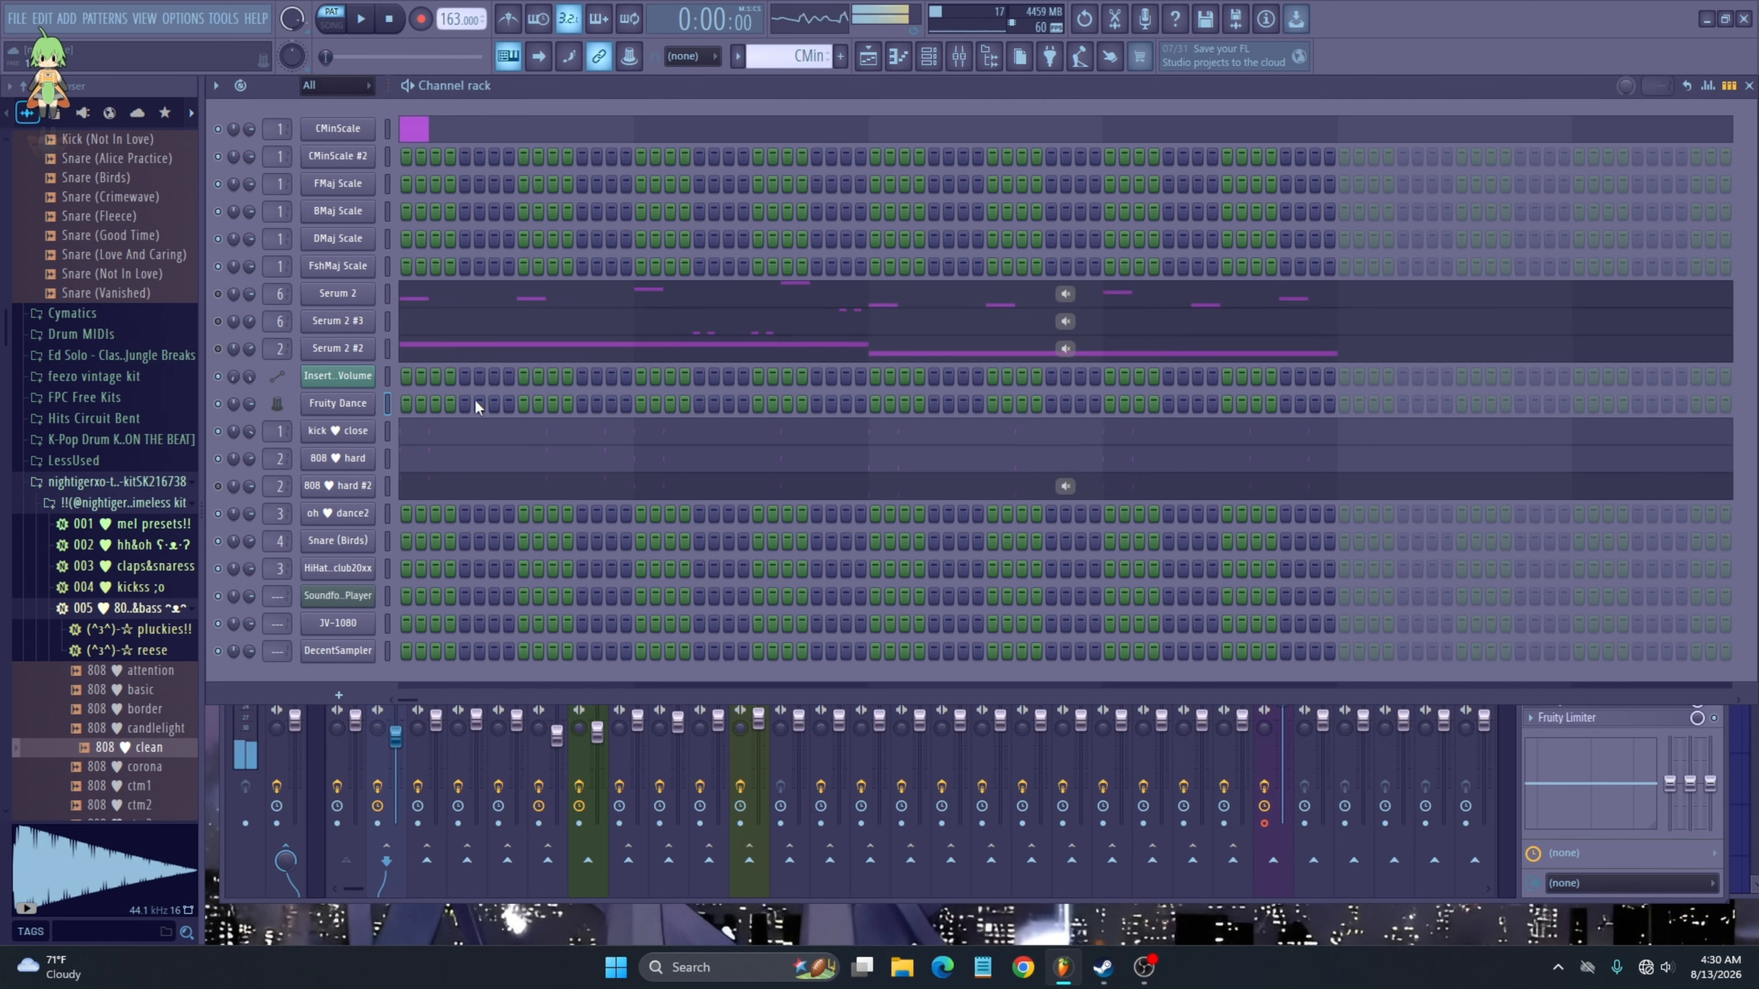
{"action": "left_click", "coordinate": [371, 755]}
{"action": "left_click", "coordinate": [1636, 703]}
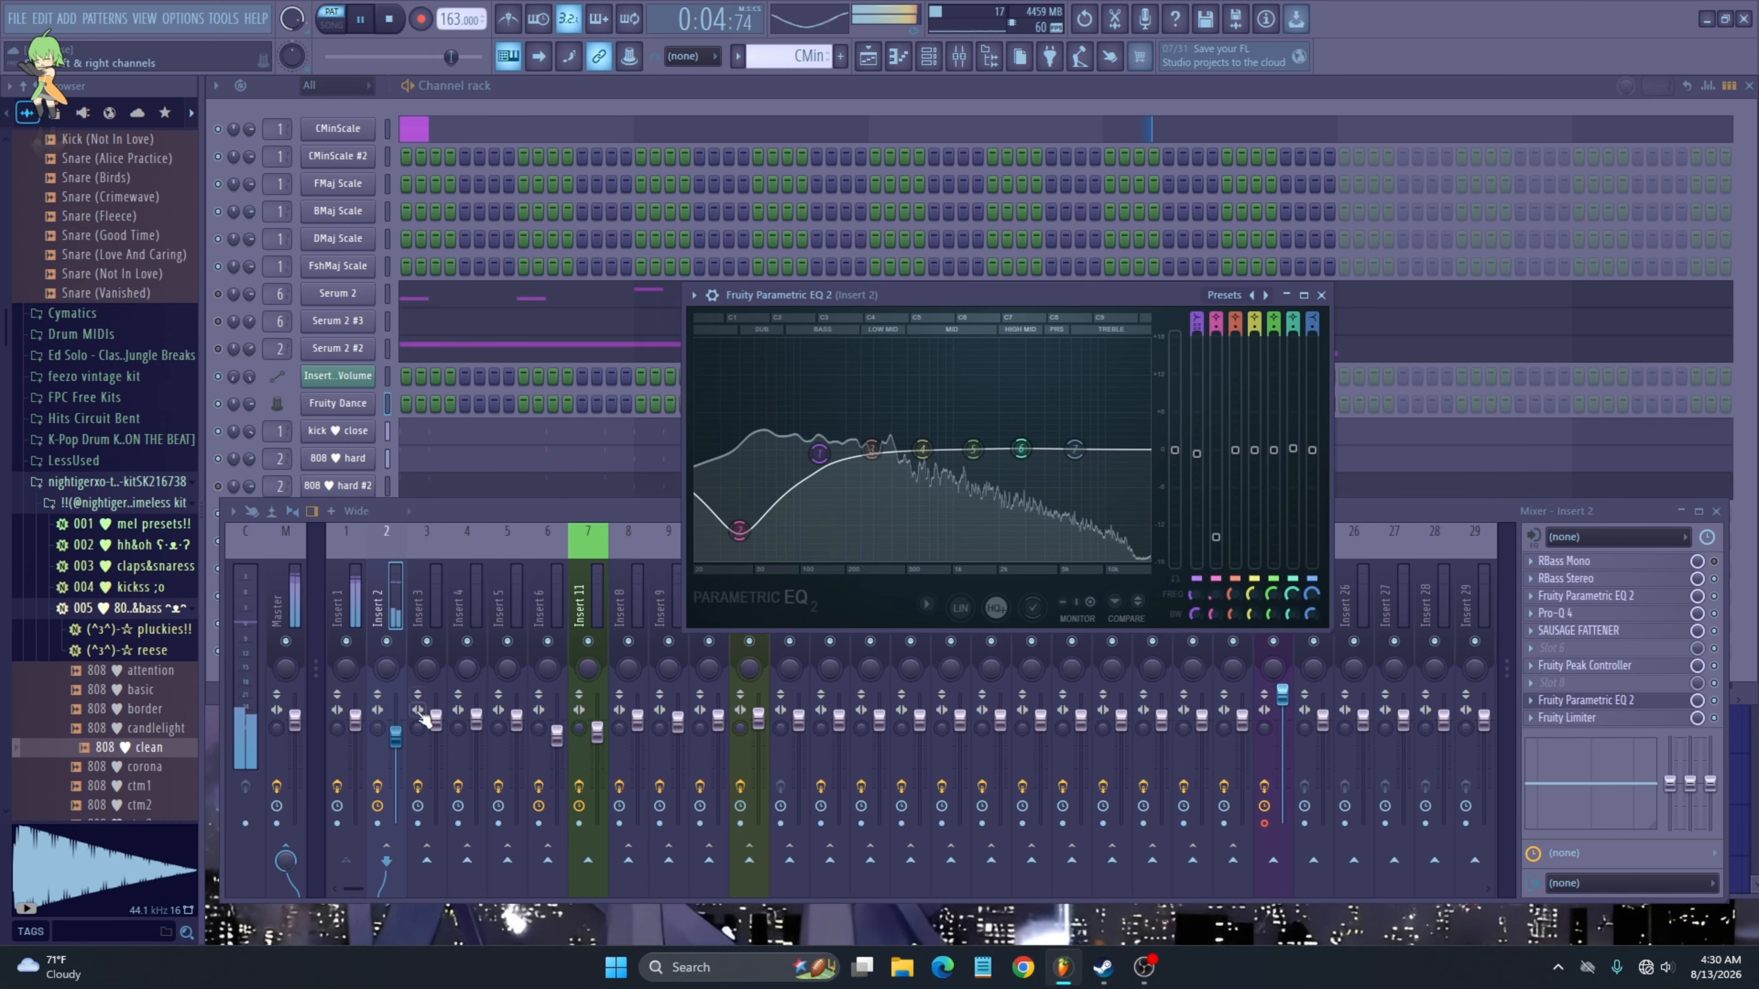
{"action": "left_click", "coordinate": [344, 750]}
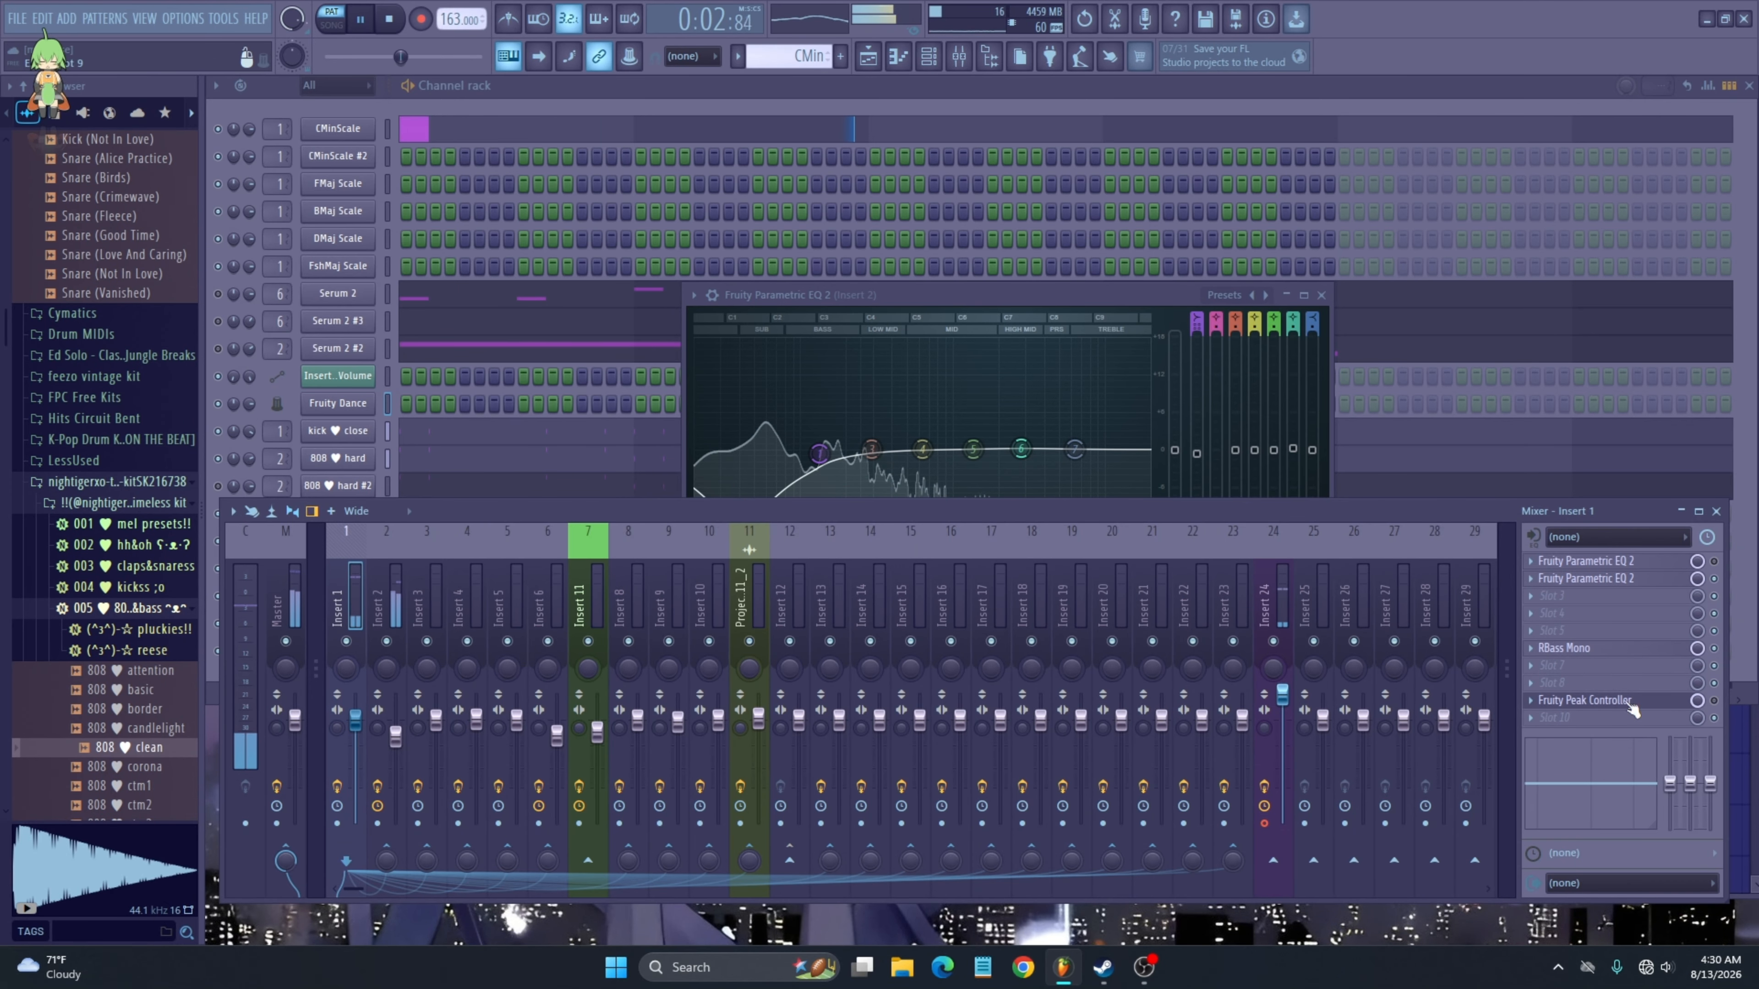
{"action": "key", "text": "space"}
{"action": "left_click", "coordinate": [376, 753]}
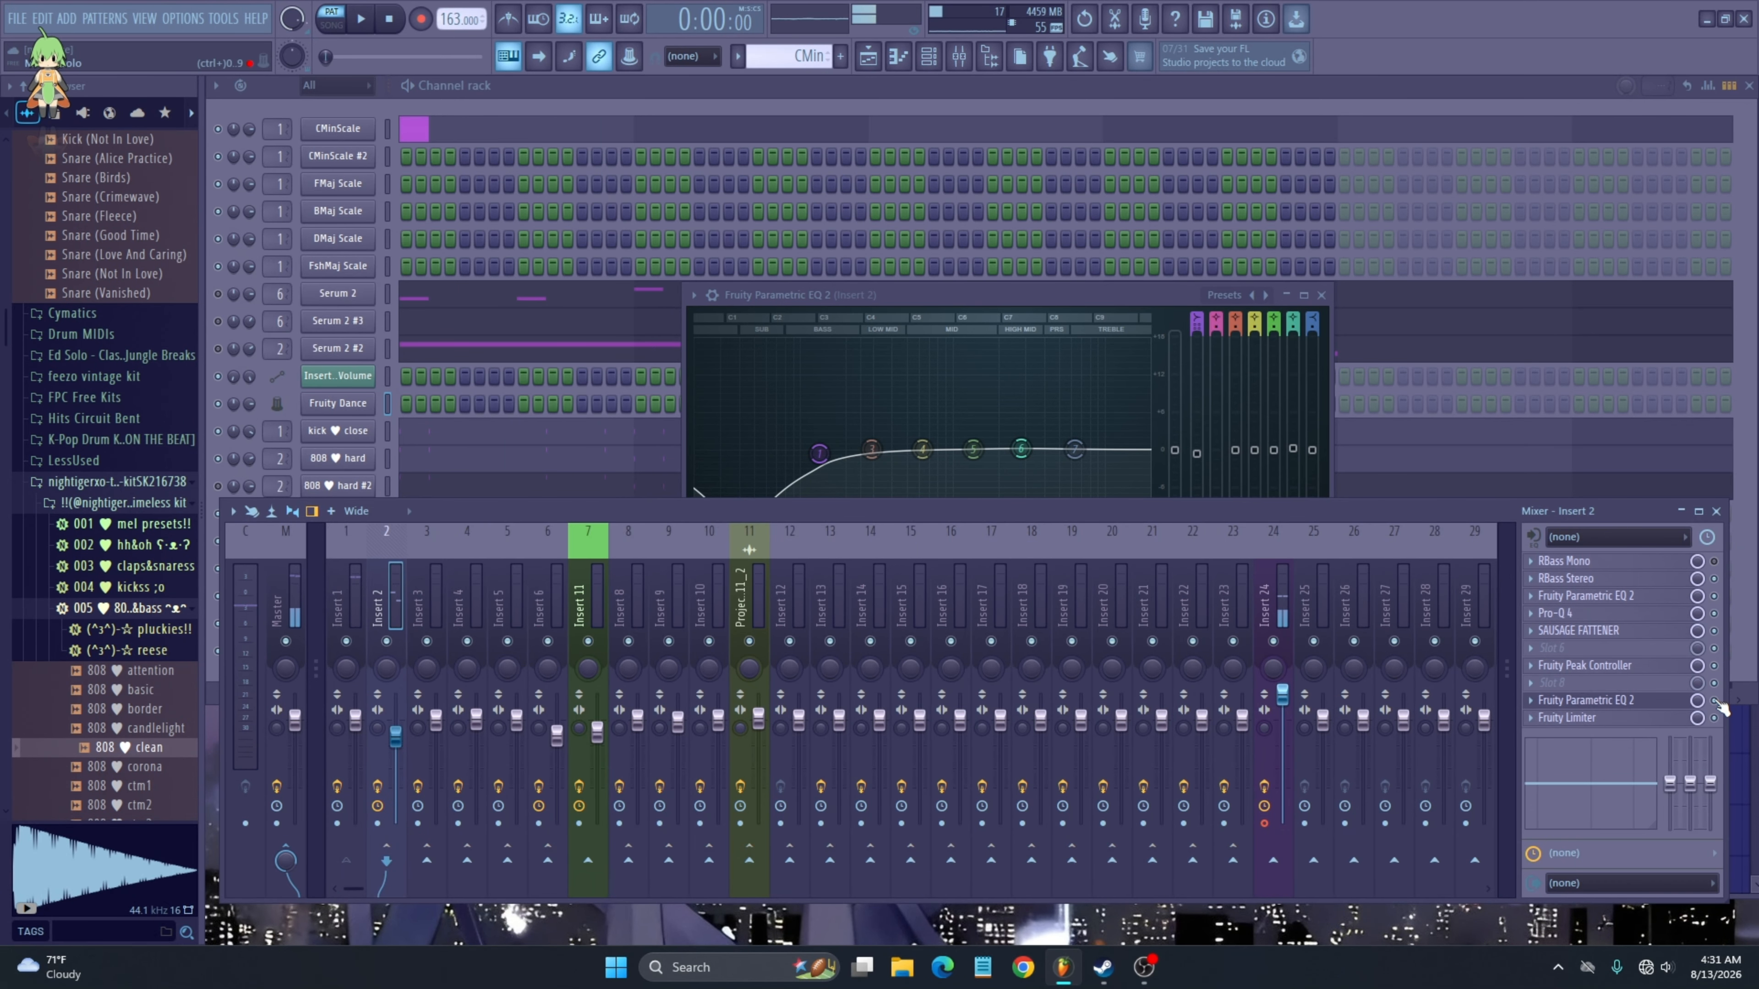
{"action": "key", "text": "space"}
{"action": "left_click", "coordinate": [338, 755]}
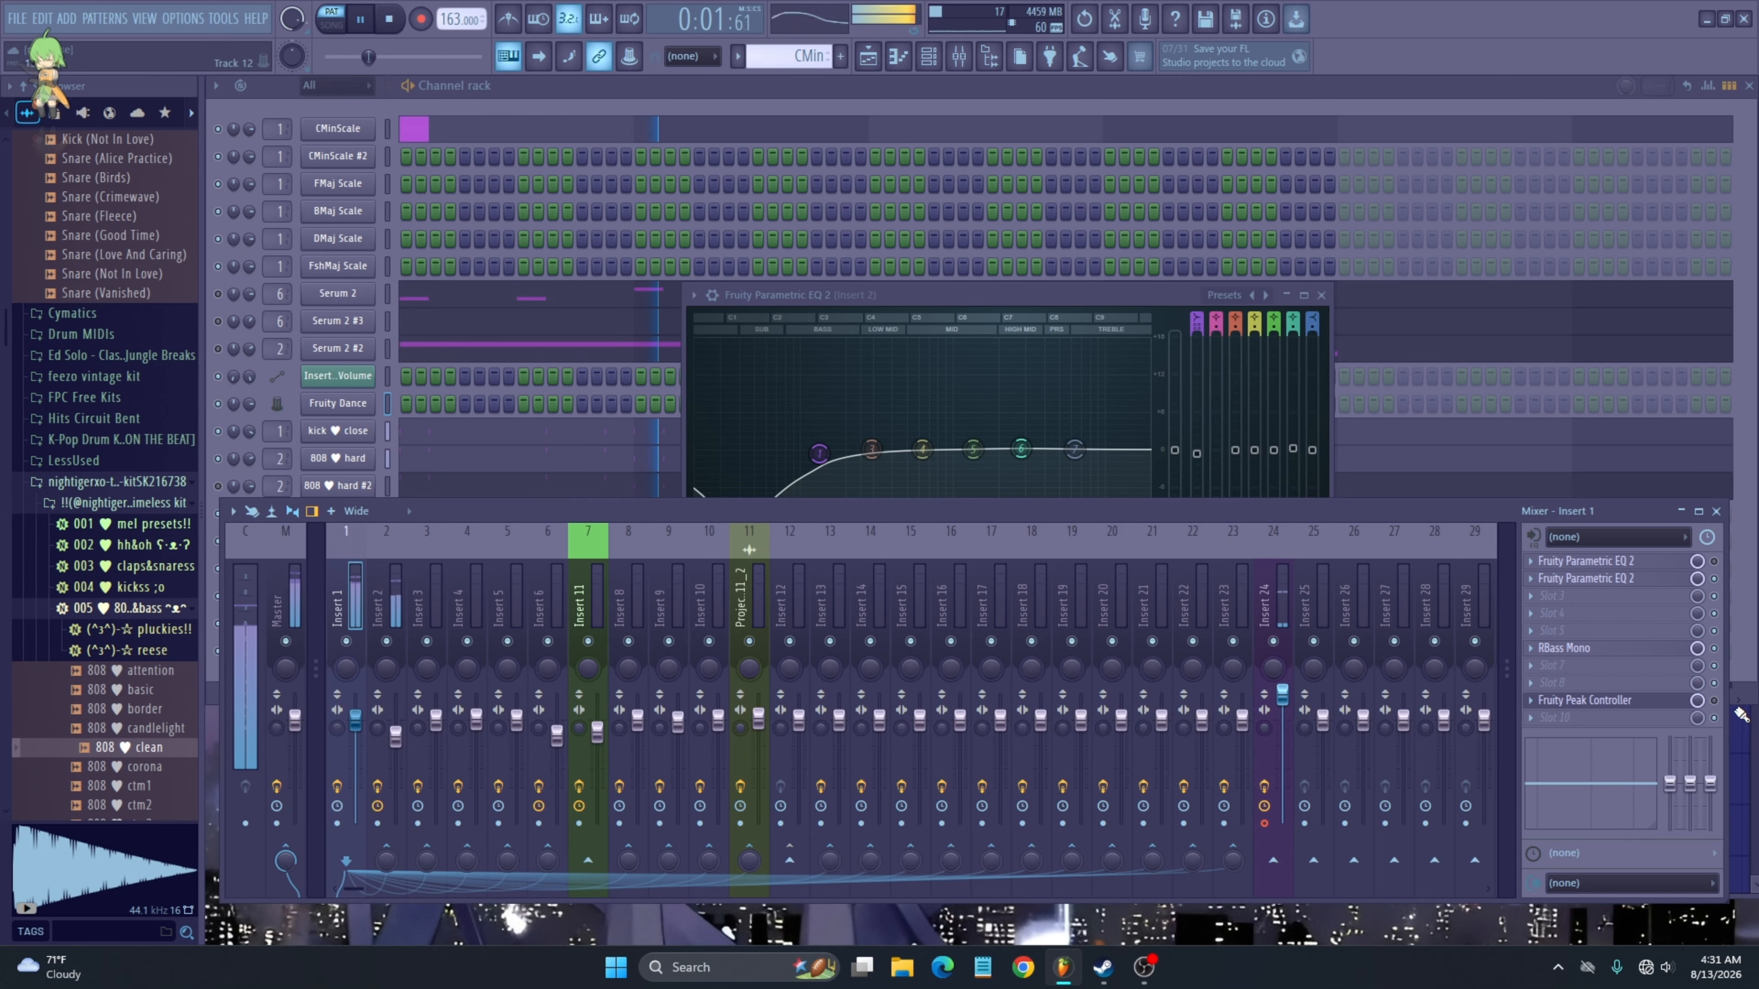
- Select Insert 2 and nudge its EQ Band 1 slightly lower and higher in frequency
{"action": "left_click", "coordinate": [385, 760]}
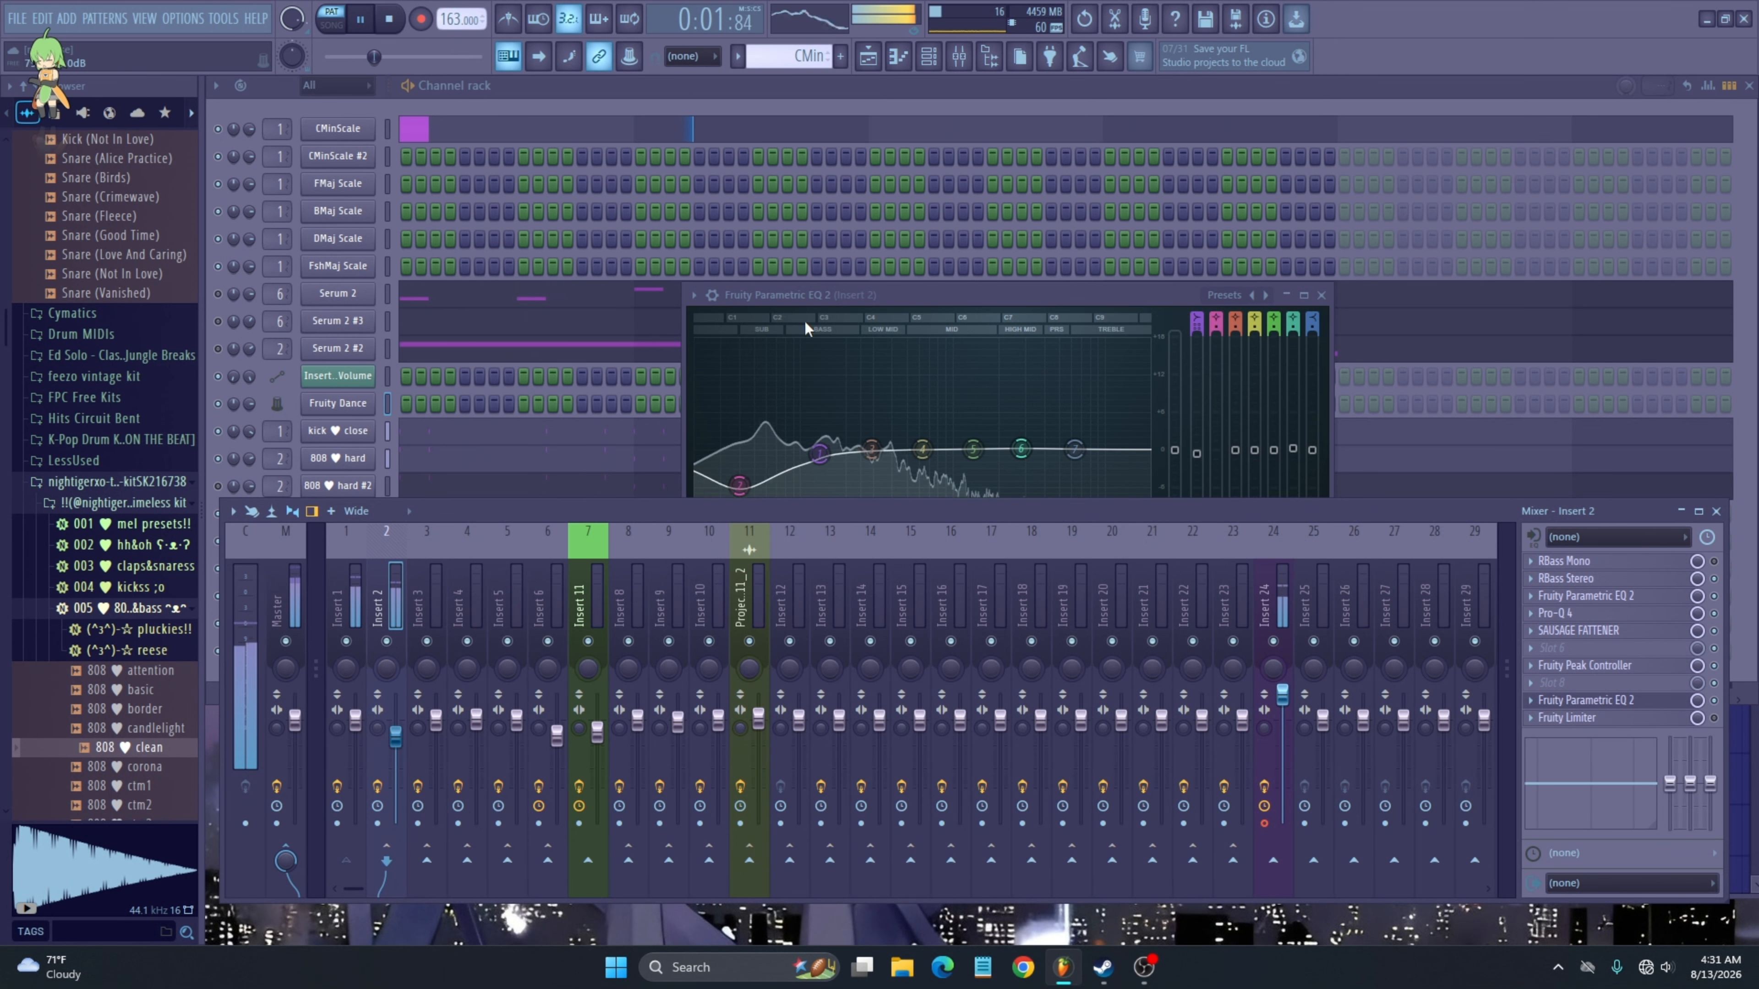
{"action": "left_click", "coordinate": [815, 317]}
{"action": "left_click_drag", "start_coordinate": [740, 454], "coordinate": [757, 475]}
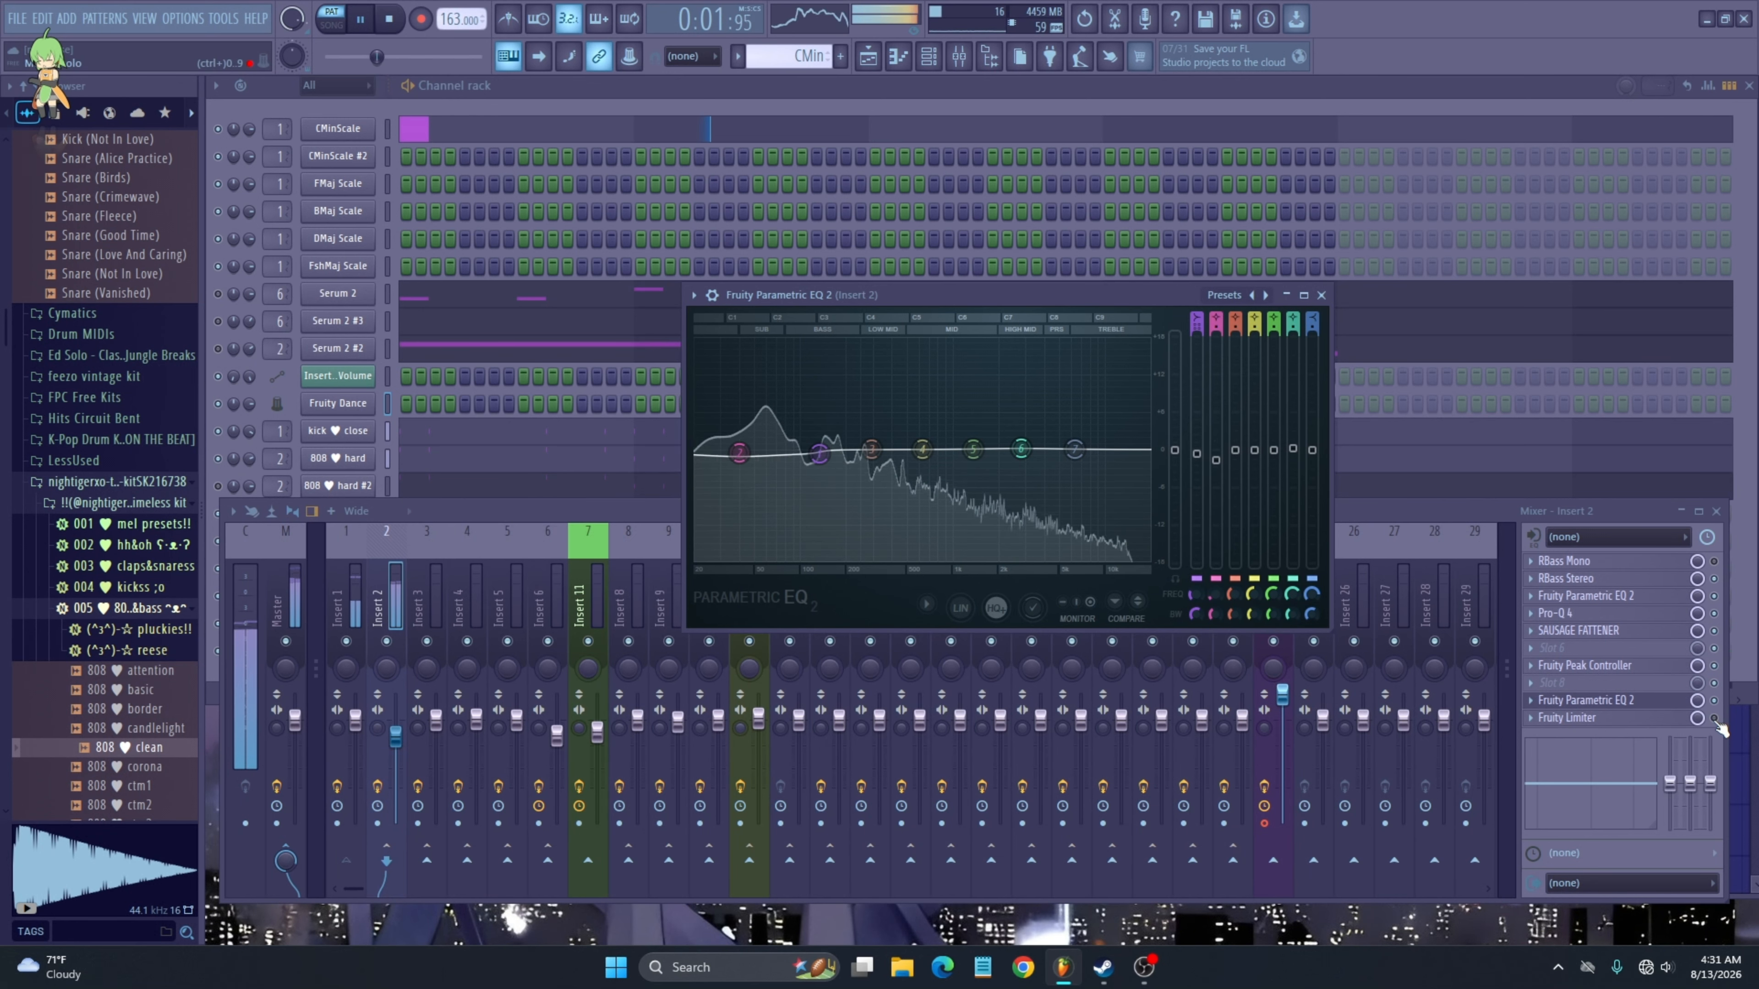
- Inspect Insert 2's Fruity Limiter and Parametric EQ 2, then close them
{"action": "left_click", "coordinate": [1567, 717]}
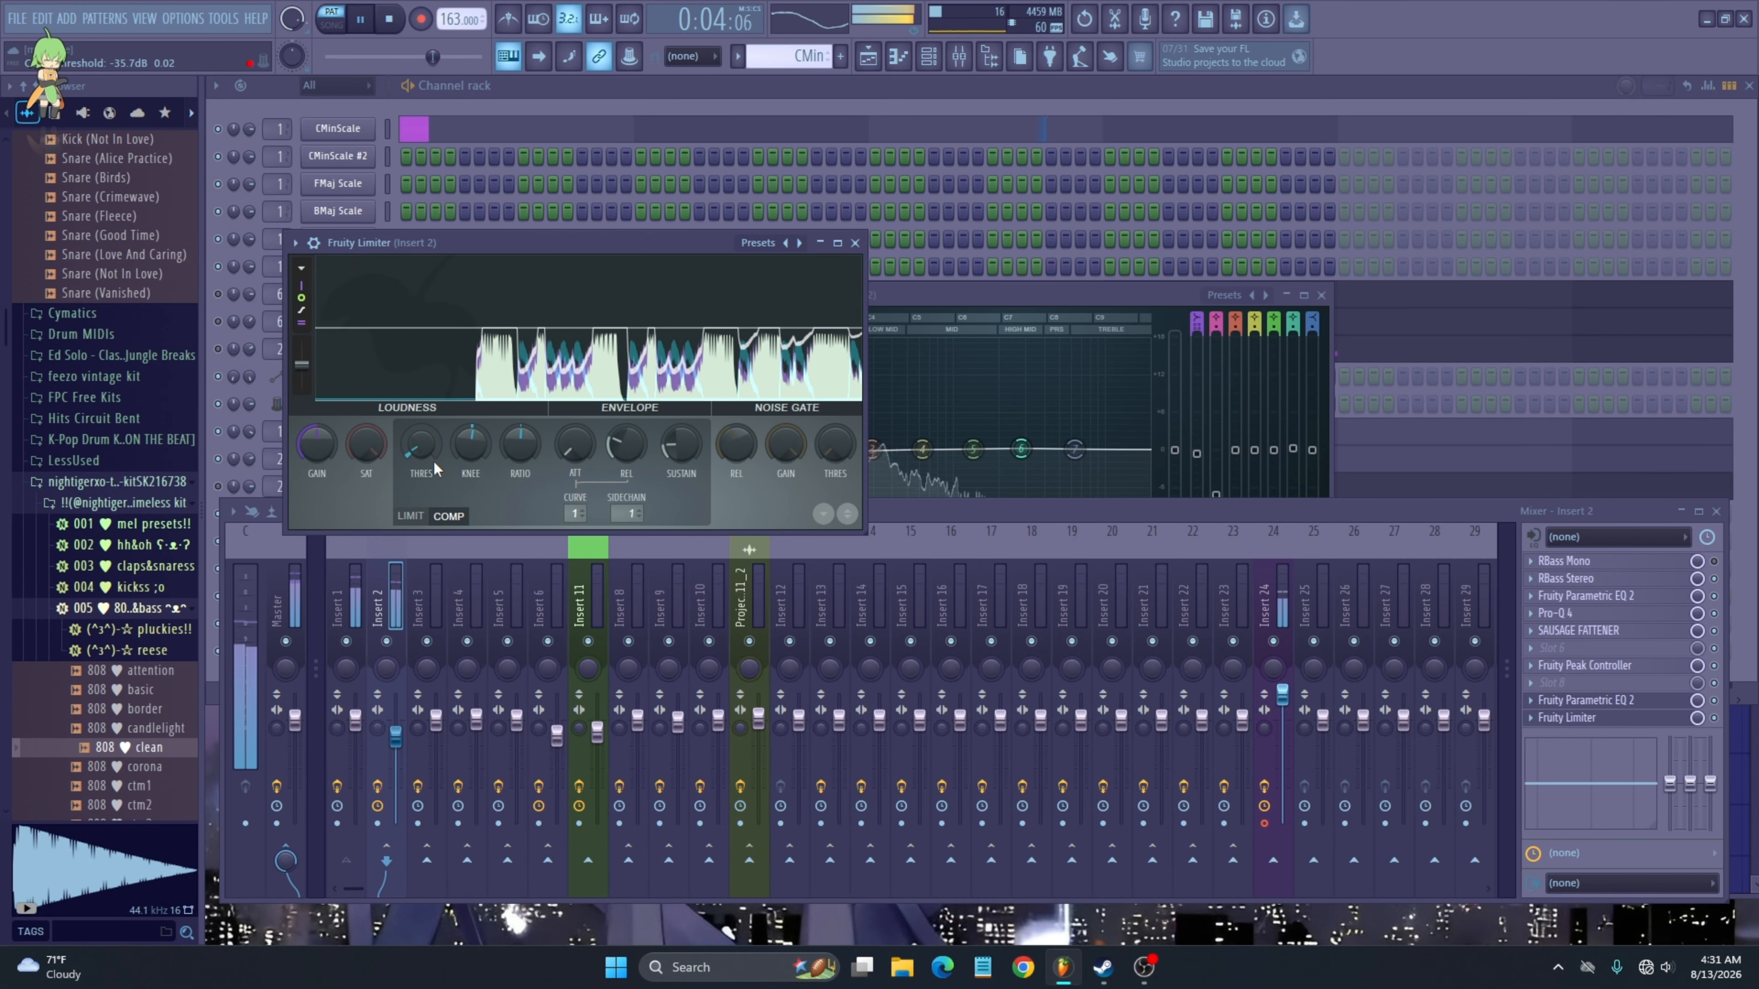
{"action": "left_click", "coordinate": [855, 243]}
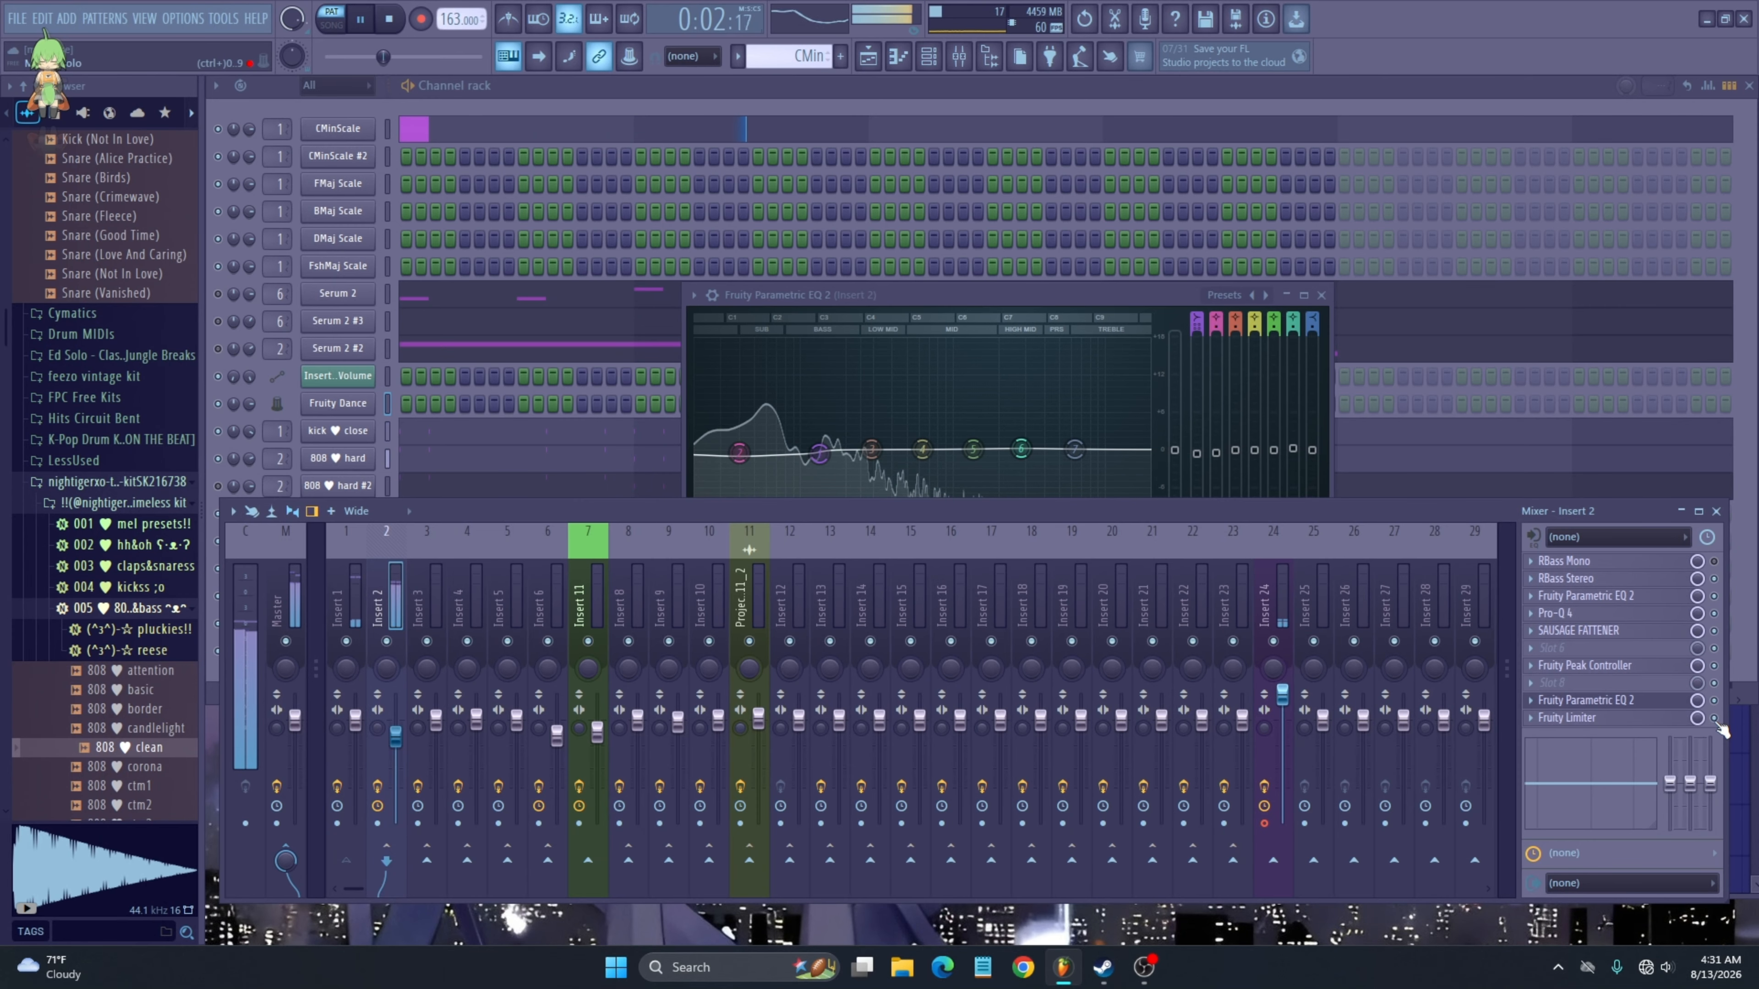
{"action": "left_click", "coordinate": [1585, 700]}
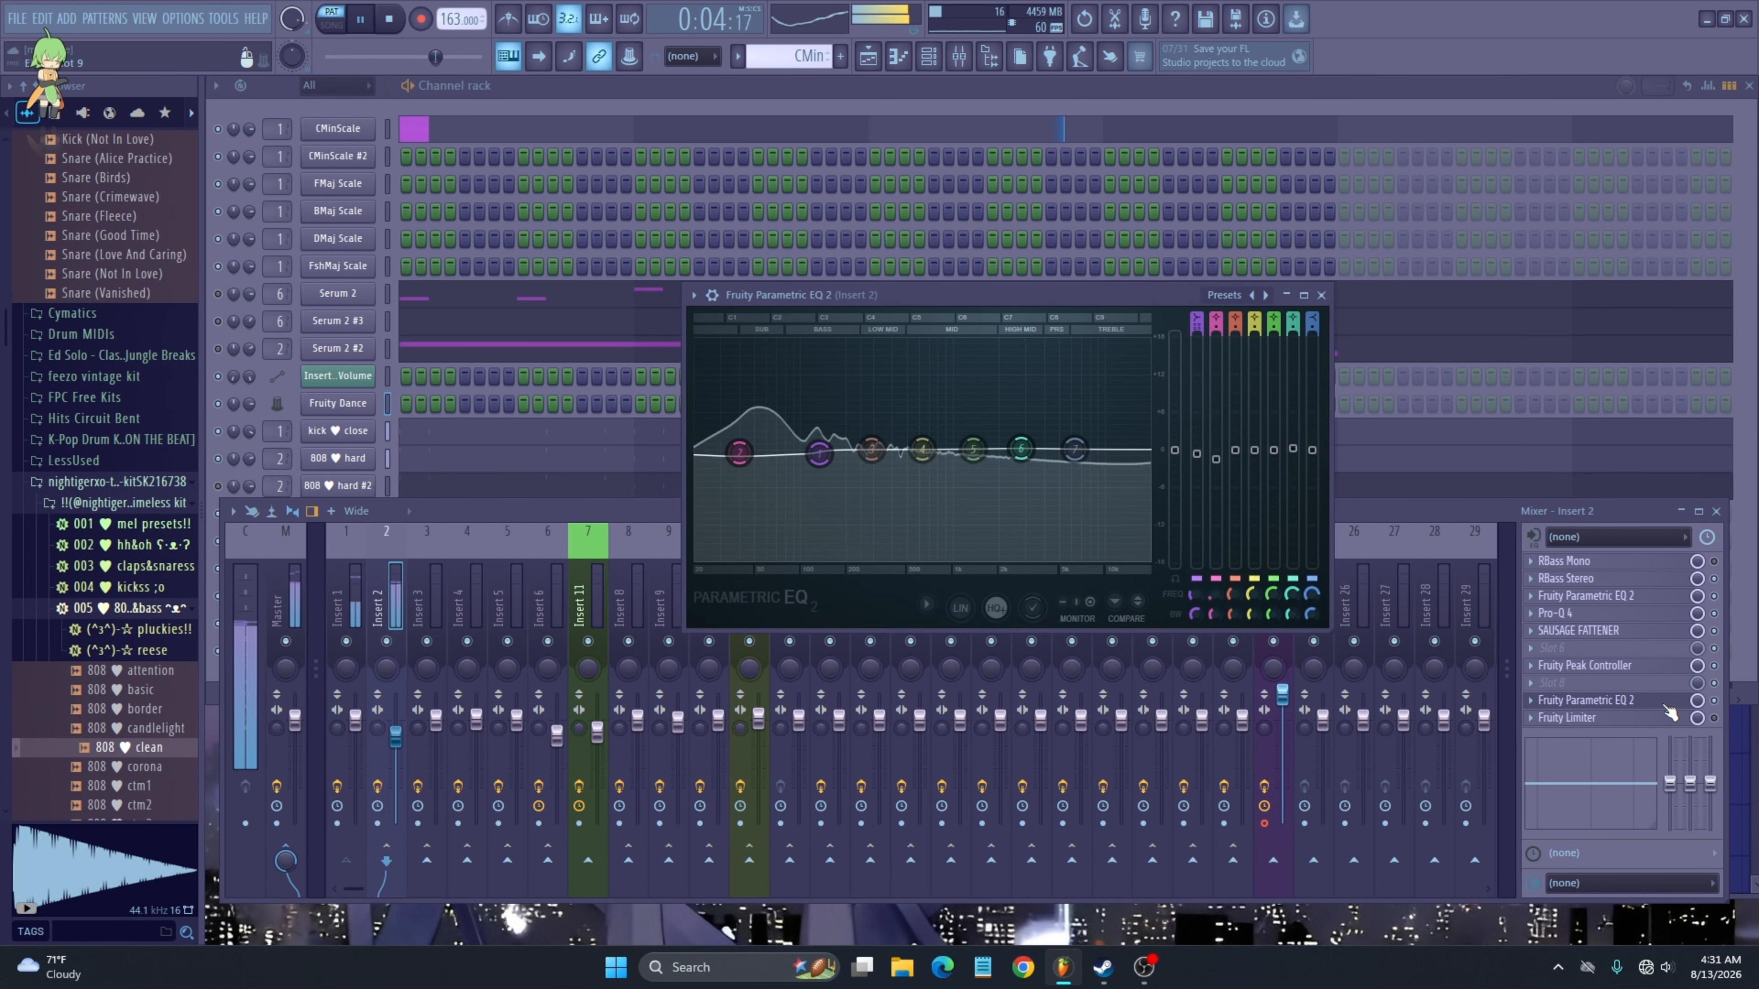
{"action": "left_click", "coordinate": [1311, 236]}
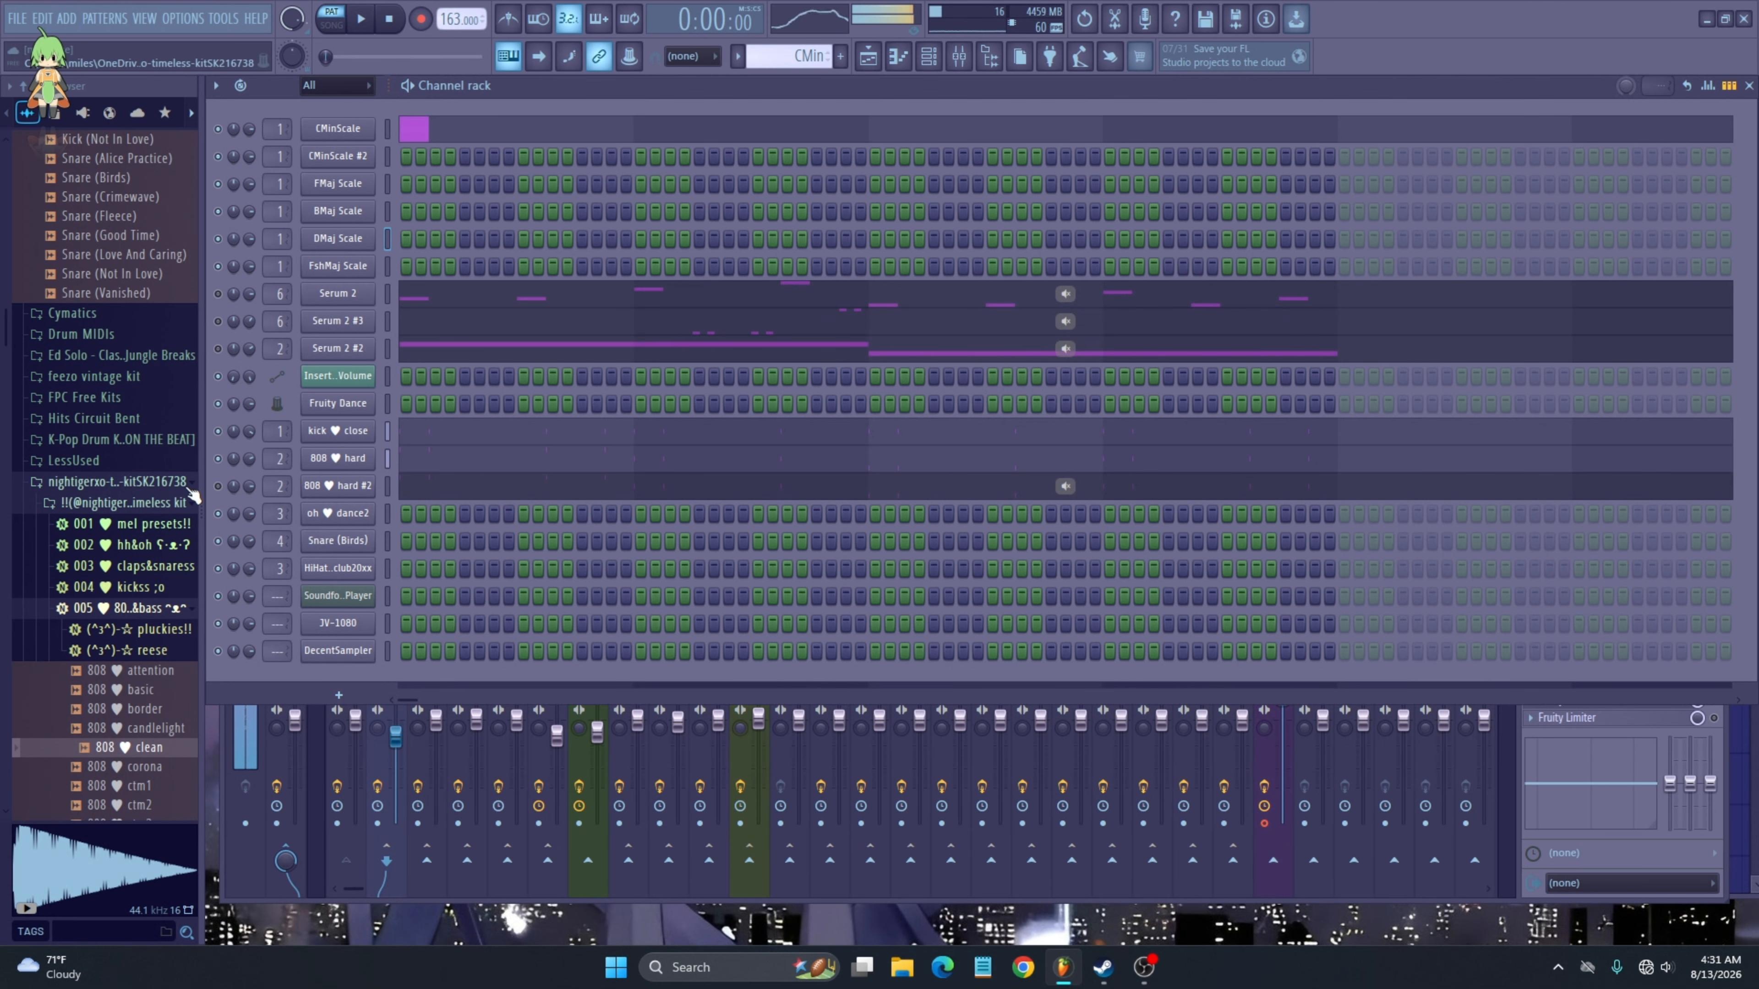
- Toggle the 808 hard and Serum 2 #2 channels and start playback
{"action": "left_click", "coordinate": [218, 458]}
{"action": "left_click", "coordinate": [218, 348]}
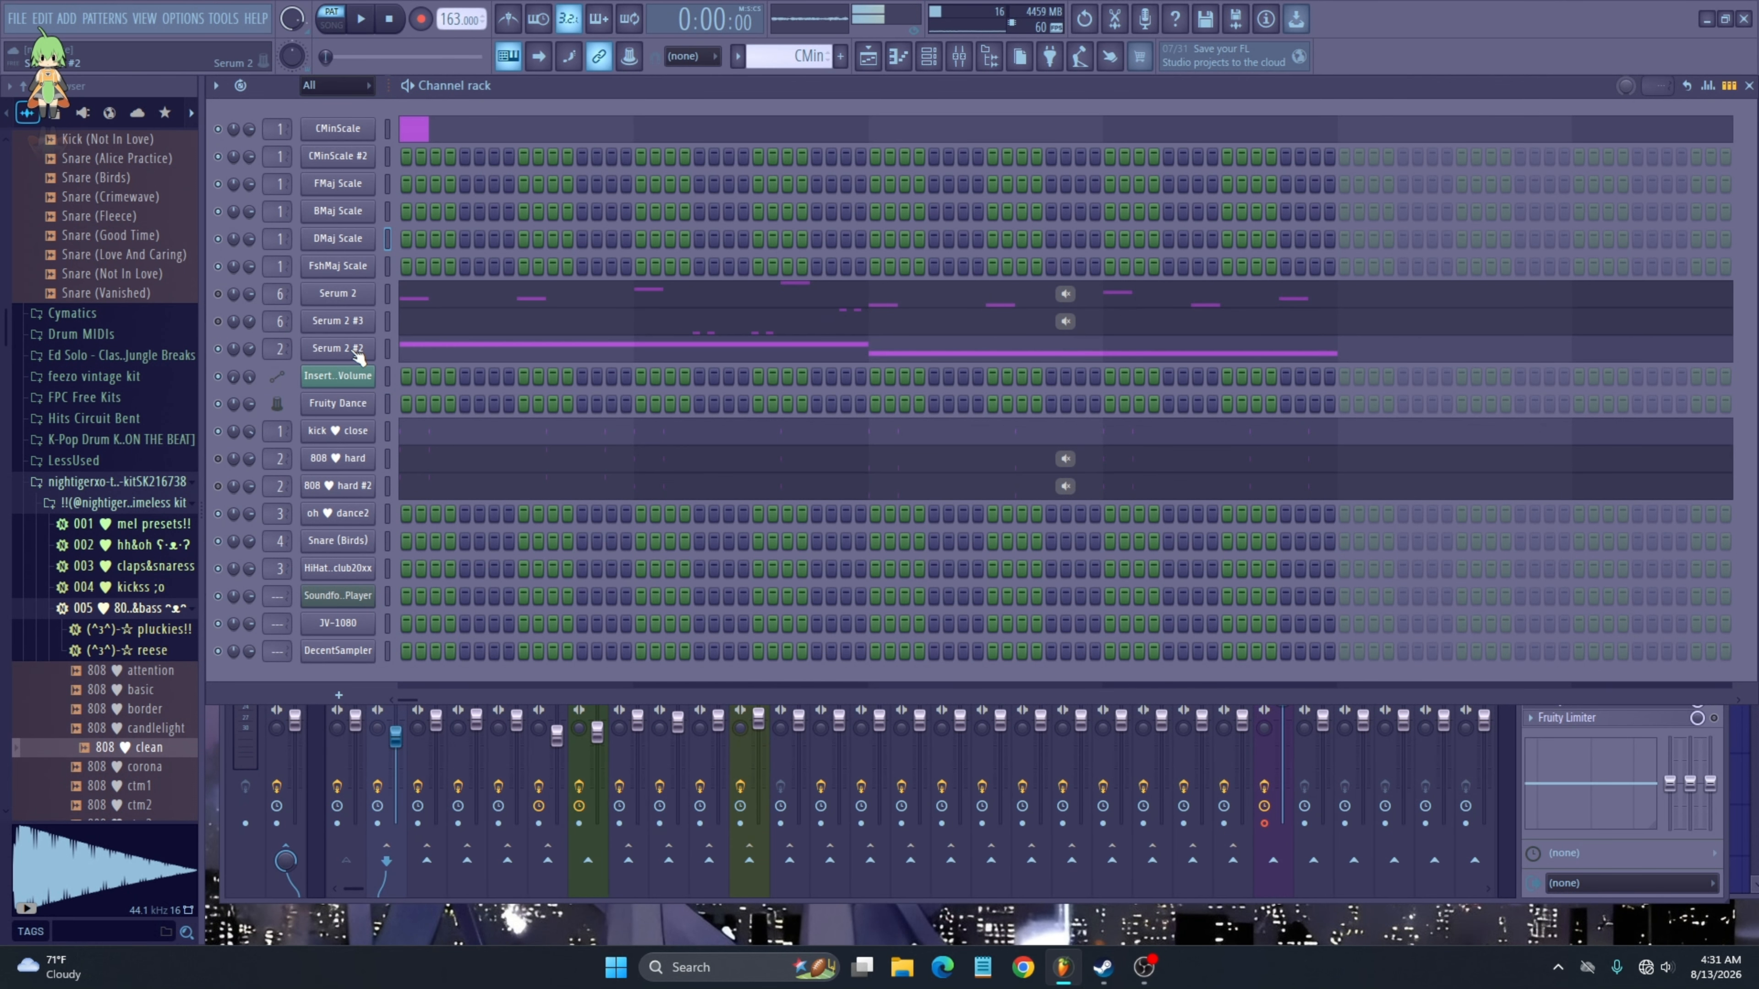
{"action": "key", "text": "space"}
- Review Insert 2's Parametric EQ 2 and Fruity Limiter during playback, then close both windows
{"action": "left_click", "coordinate": [373, 754]}
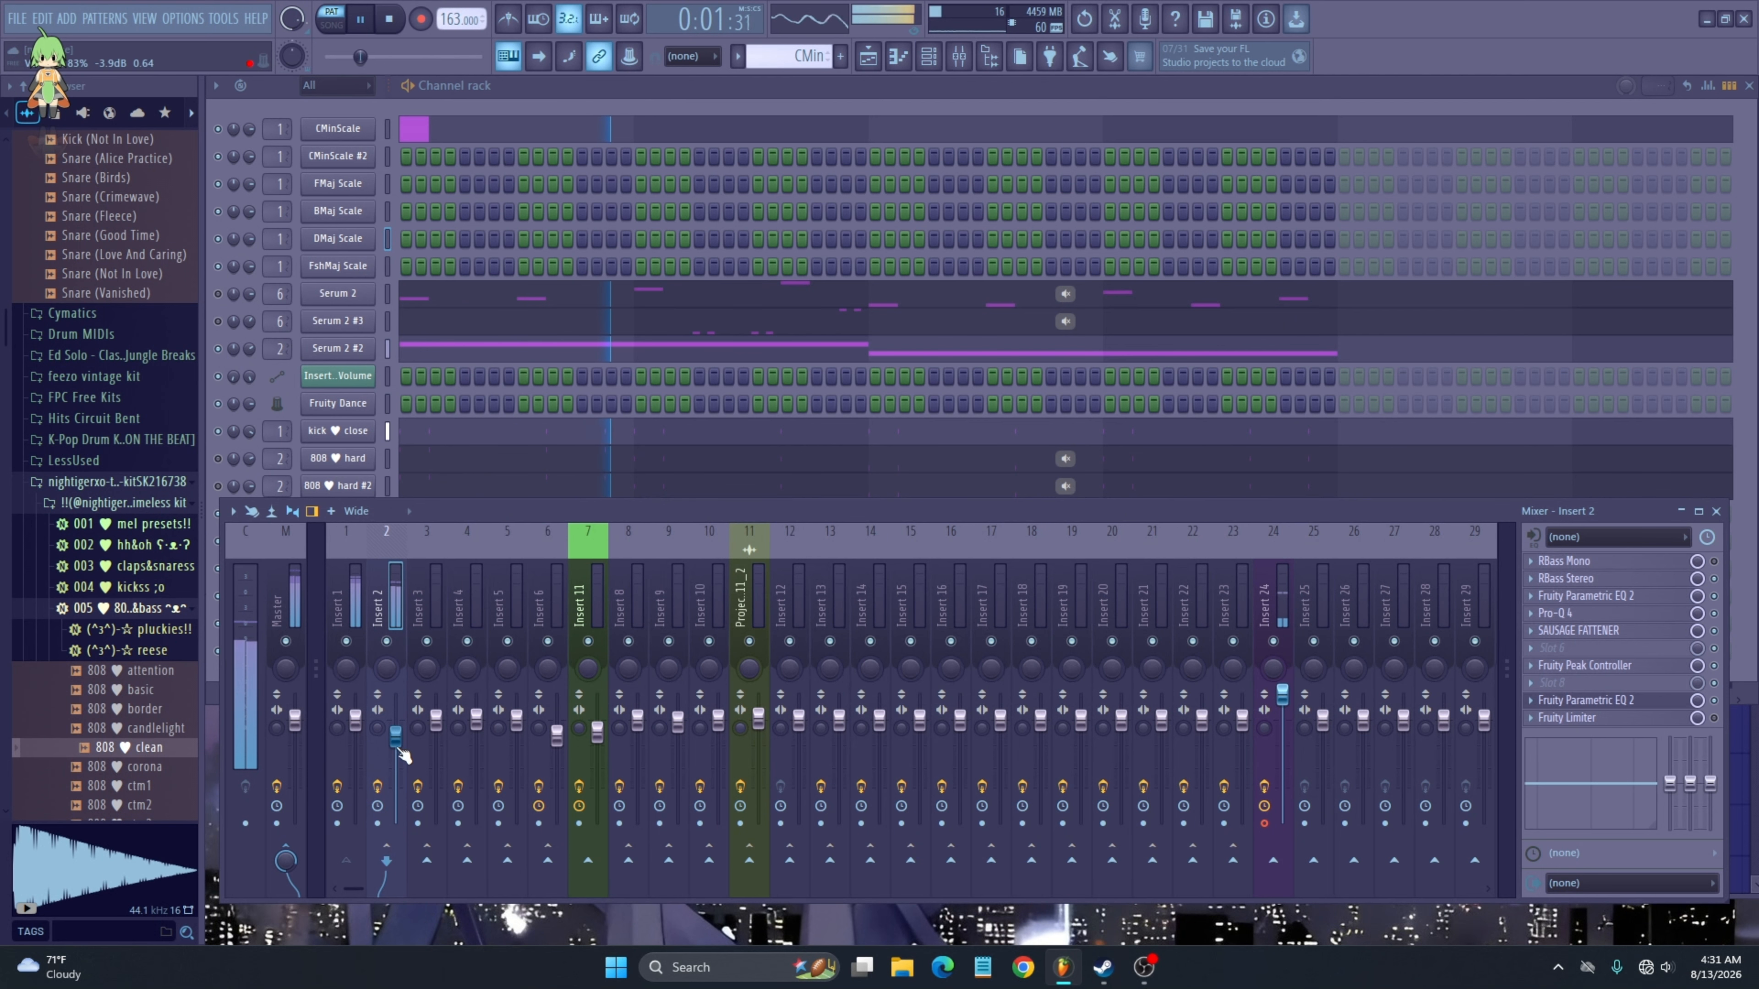
{"action": "left_click", "coordinate": [1585, 700]}
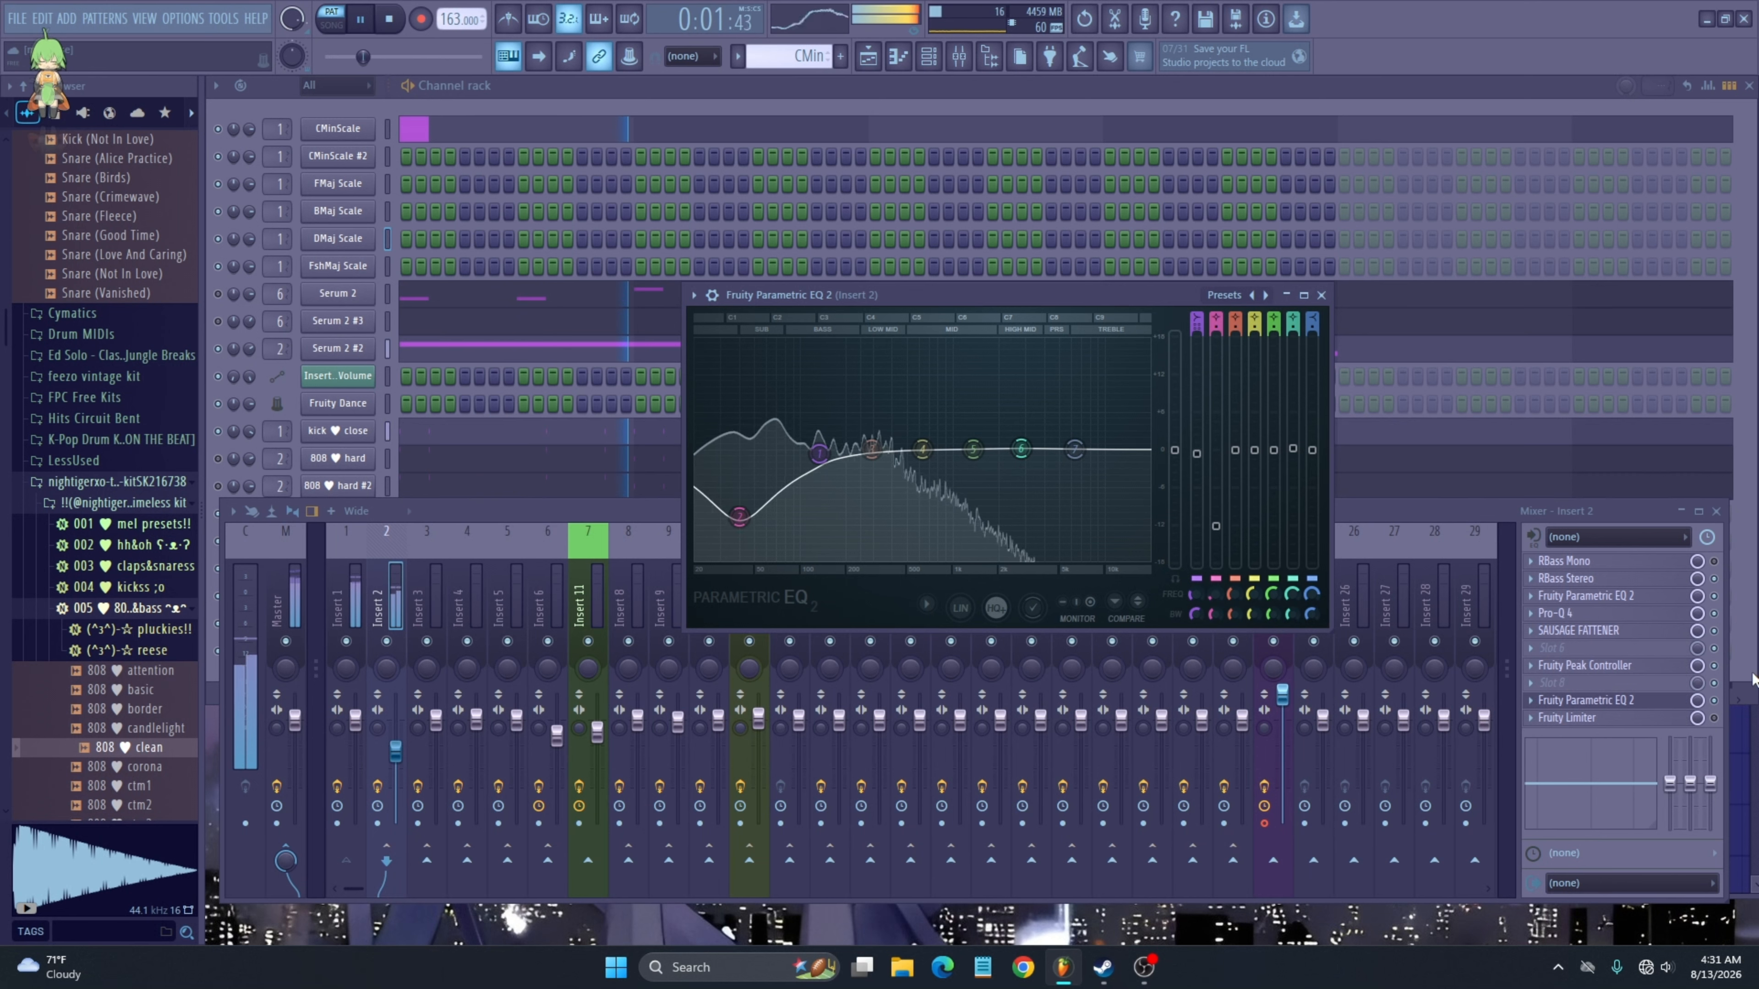
{"action": "left_click", "coordinate": [1721, 741]}
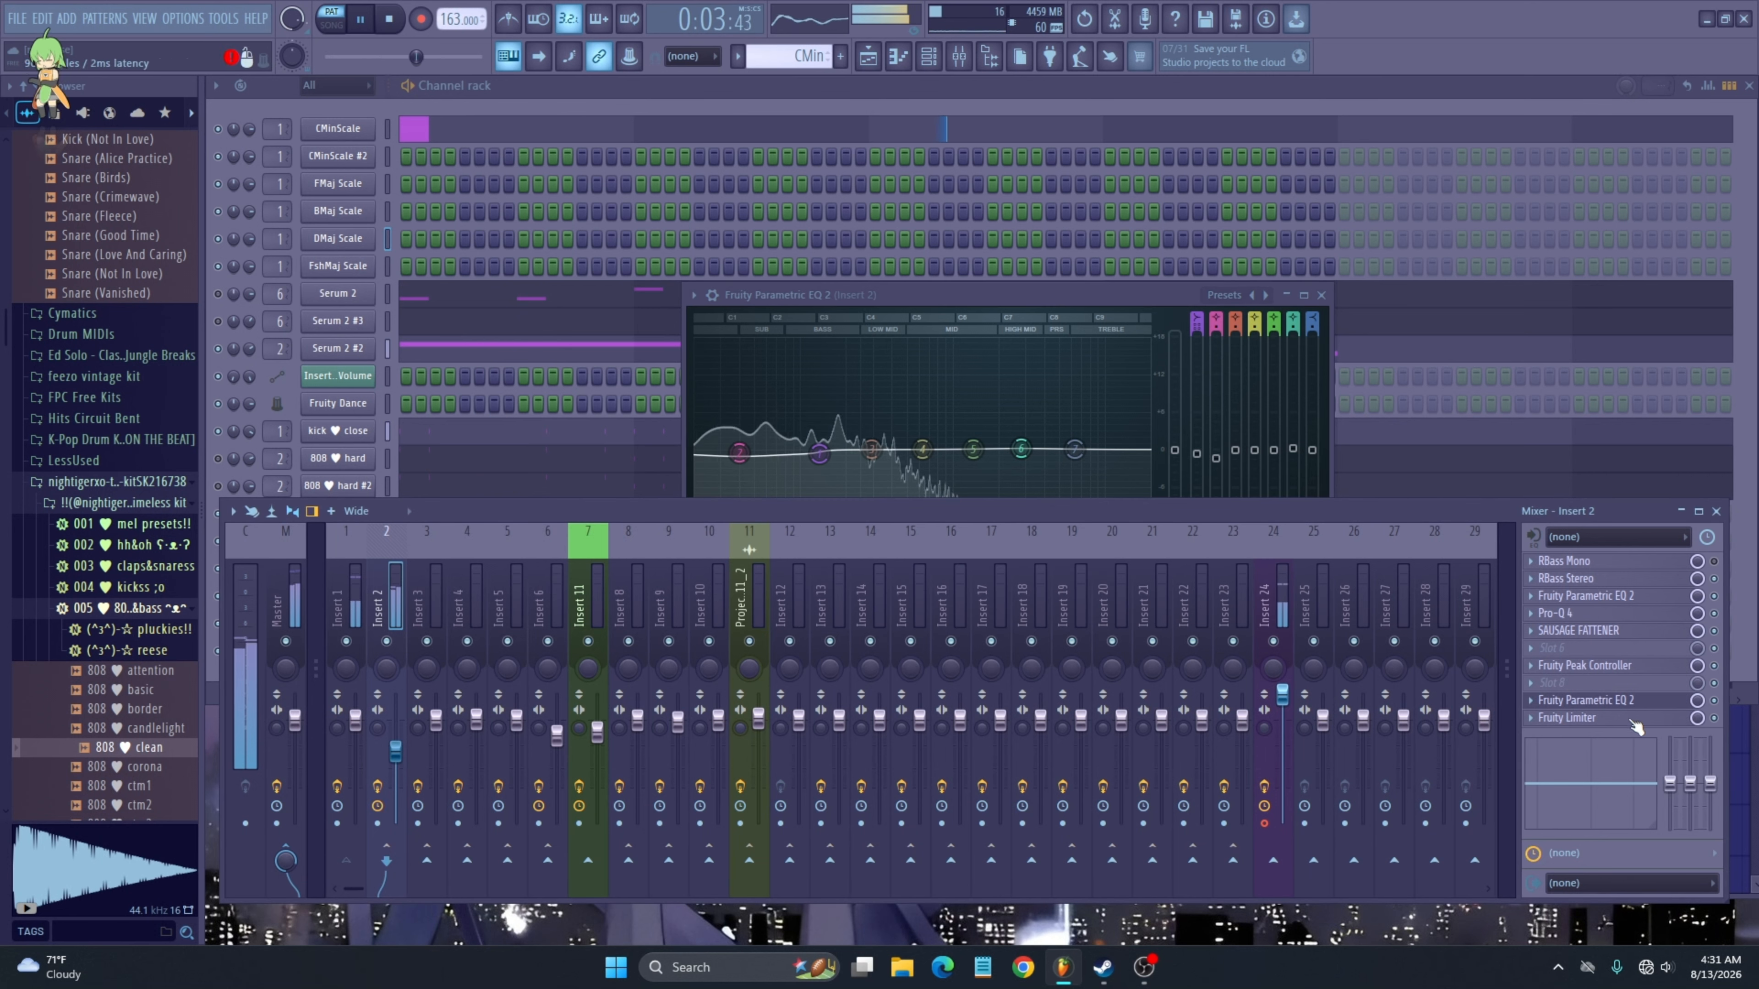
{"action": "left_click", "coordinate": [1578, 717]}
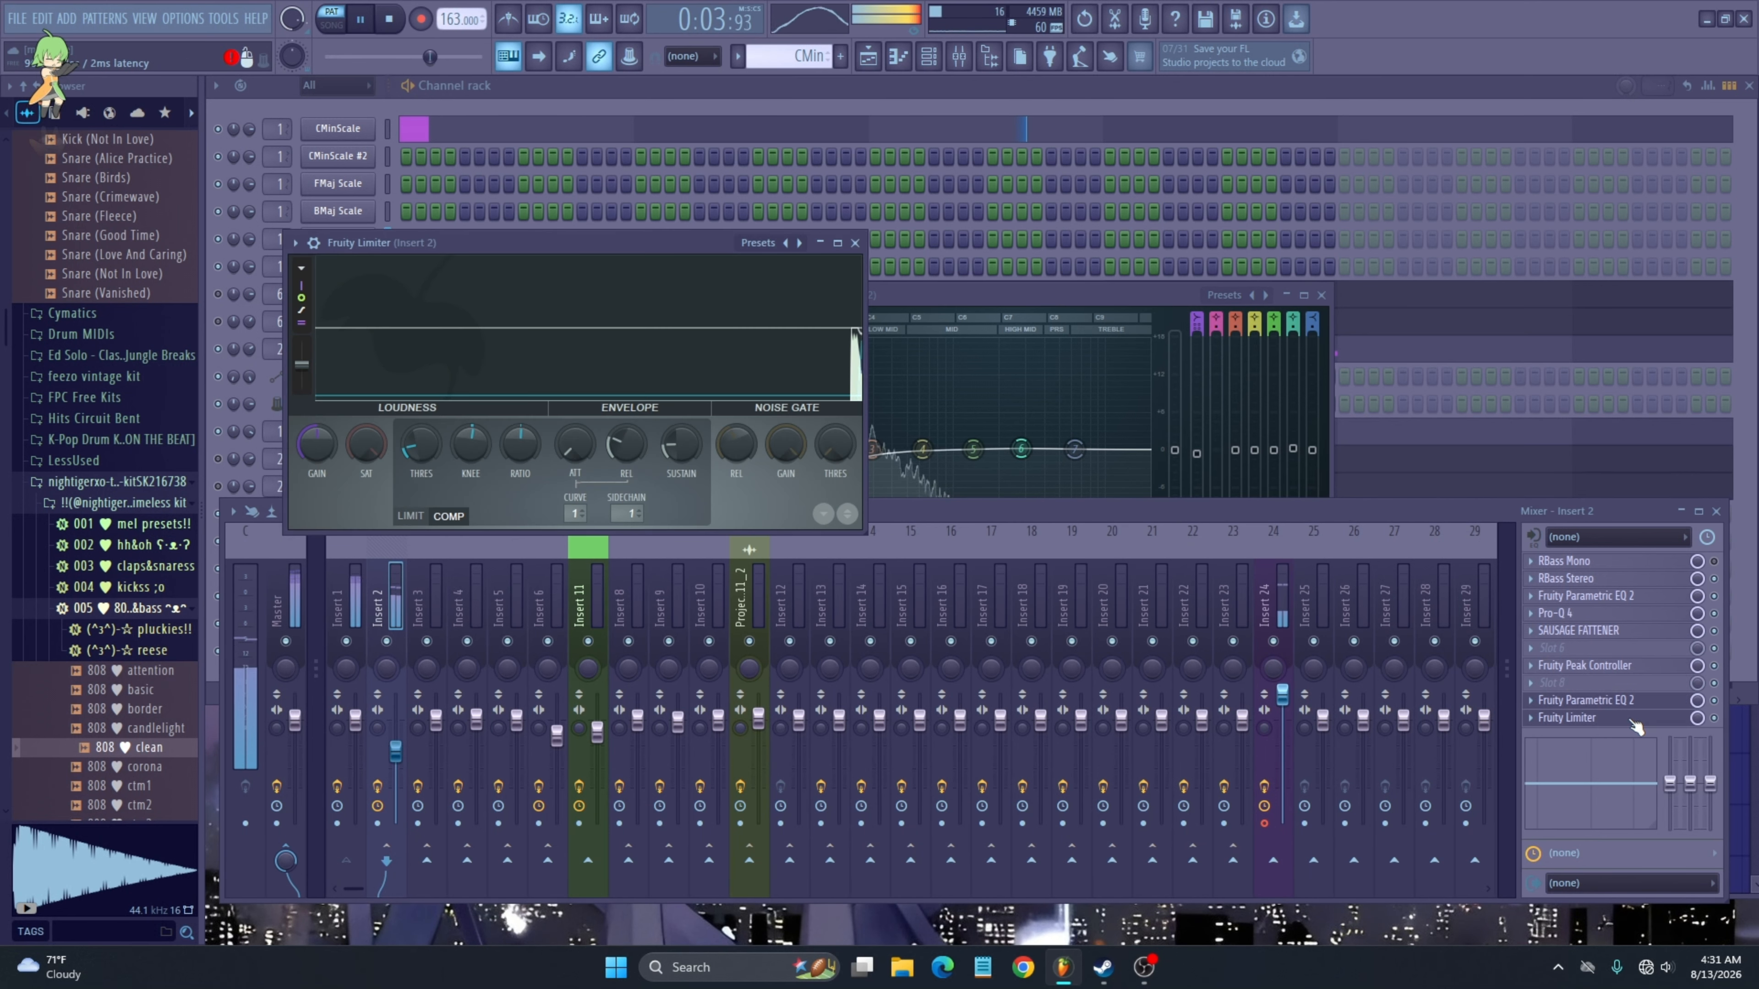
{"action": "left_click", "coordinate": [941, 306]}
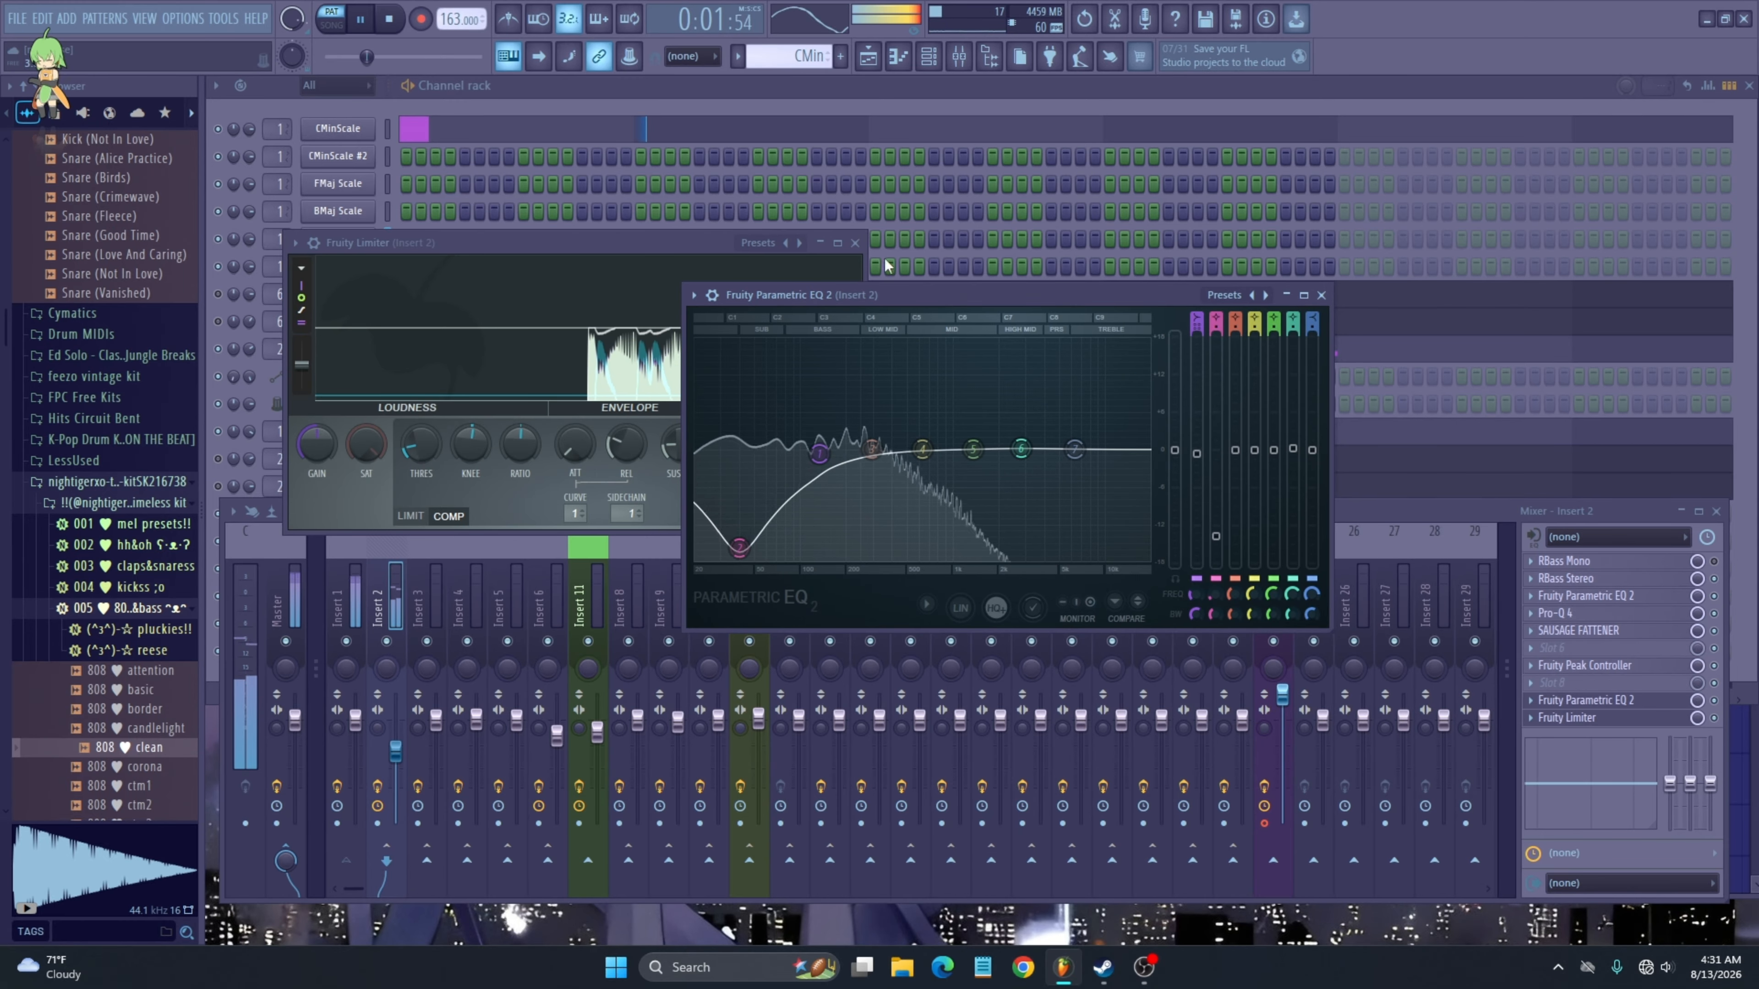
{"action": "left_click", "coordinate": [855, 243]}
{"action": "left_click", "coordinate": [1321, 296]}
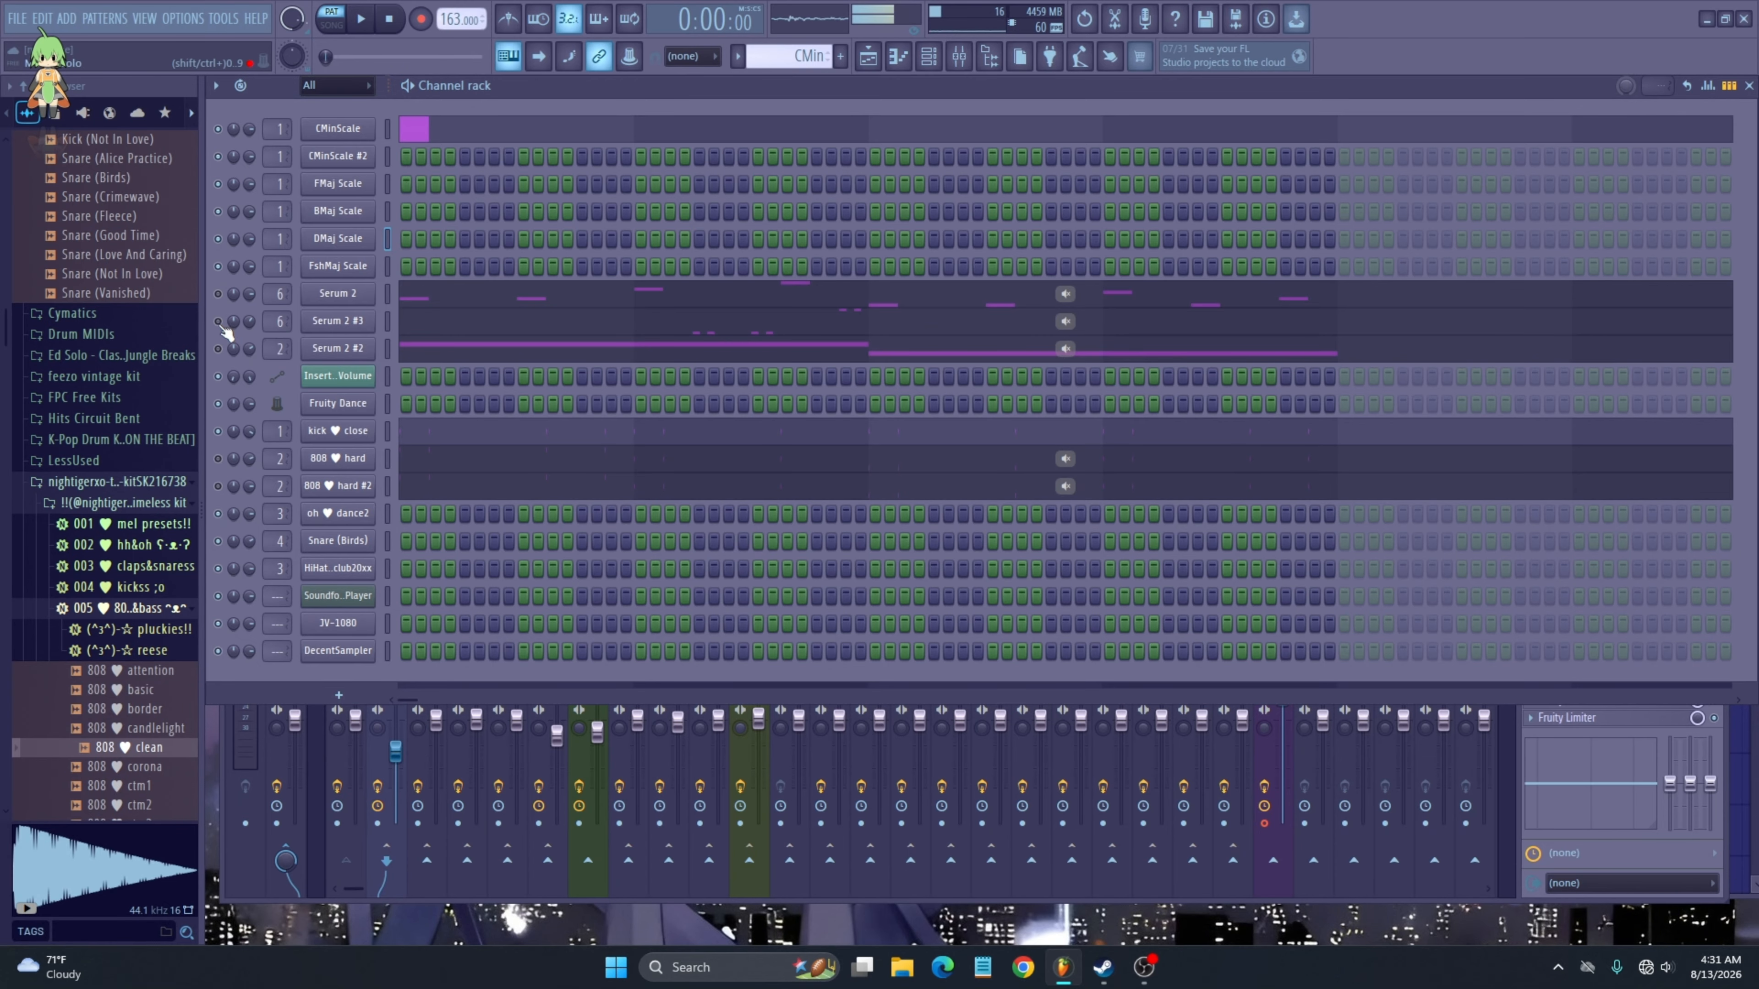
- Toggle the Serum 2 #1 and Serum 2 channels and select Insert 6 in the mixer
{"action": "left_click", "coordinate": [219, 324]}
{"action": "left_click", "coordinate": [218, 296]}
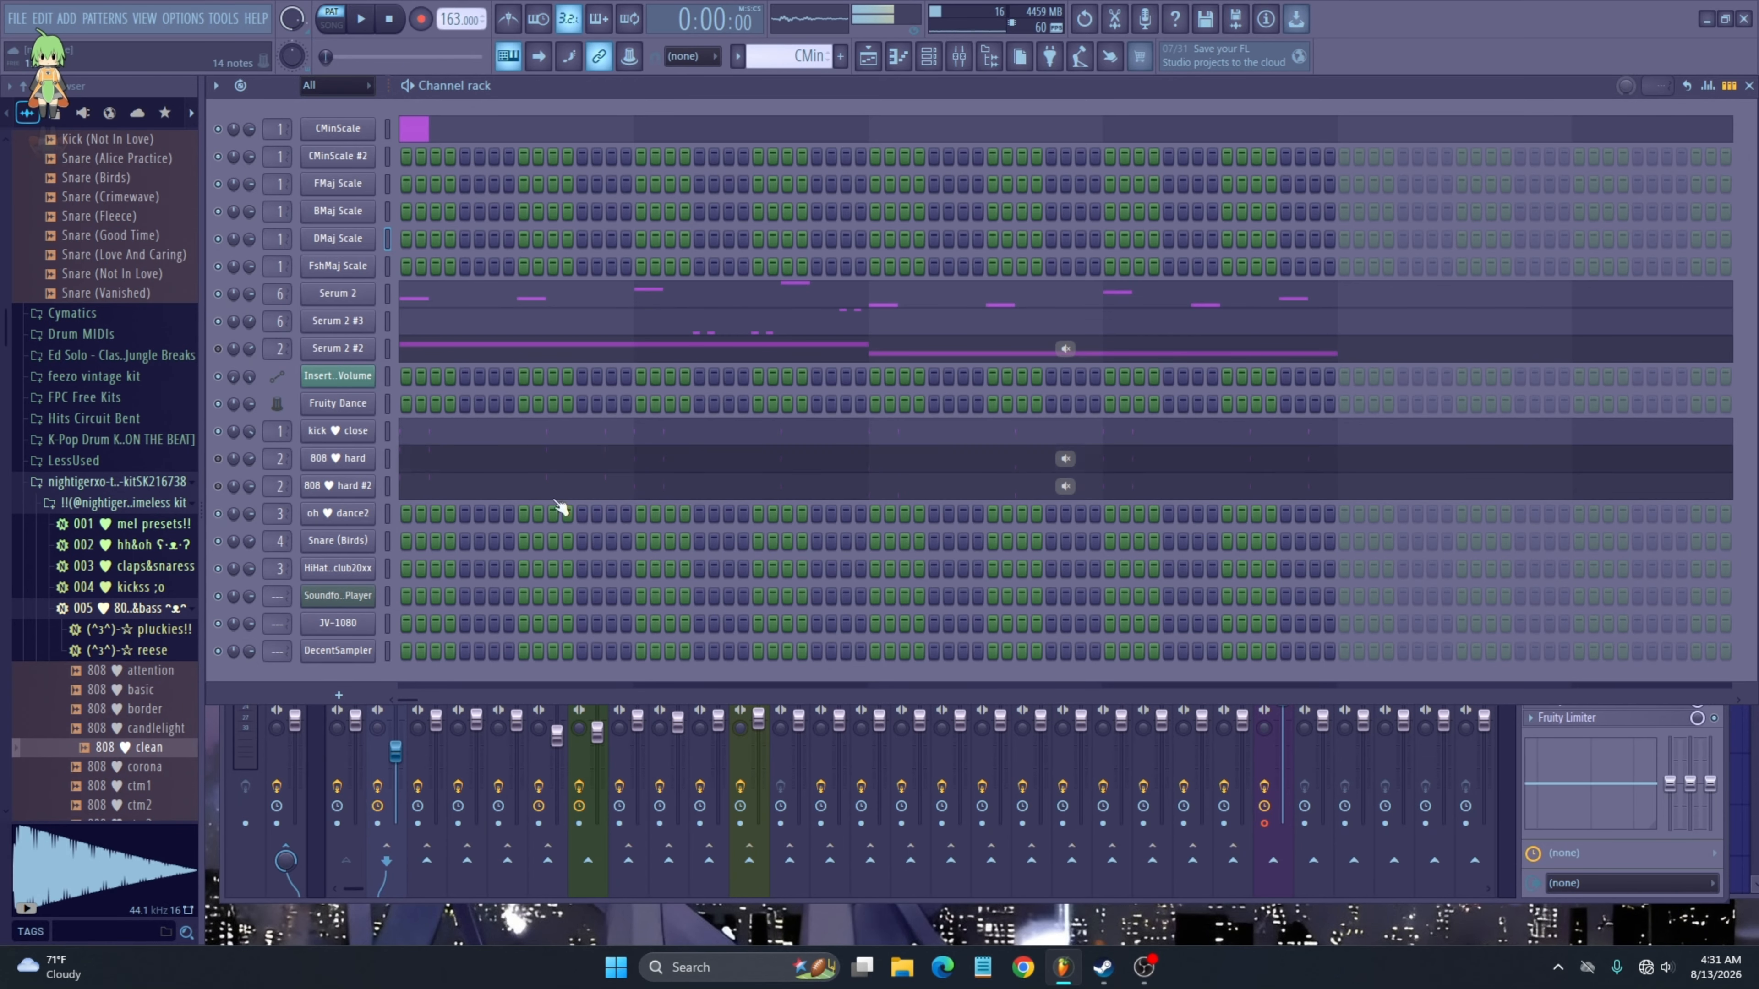
{"action": "left_click", "coordinate": [330, 757]}
{"action": "left_click", "coordinate": [540, 767]}
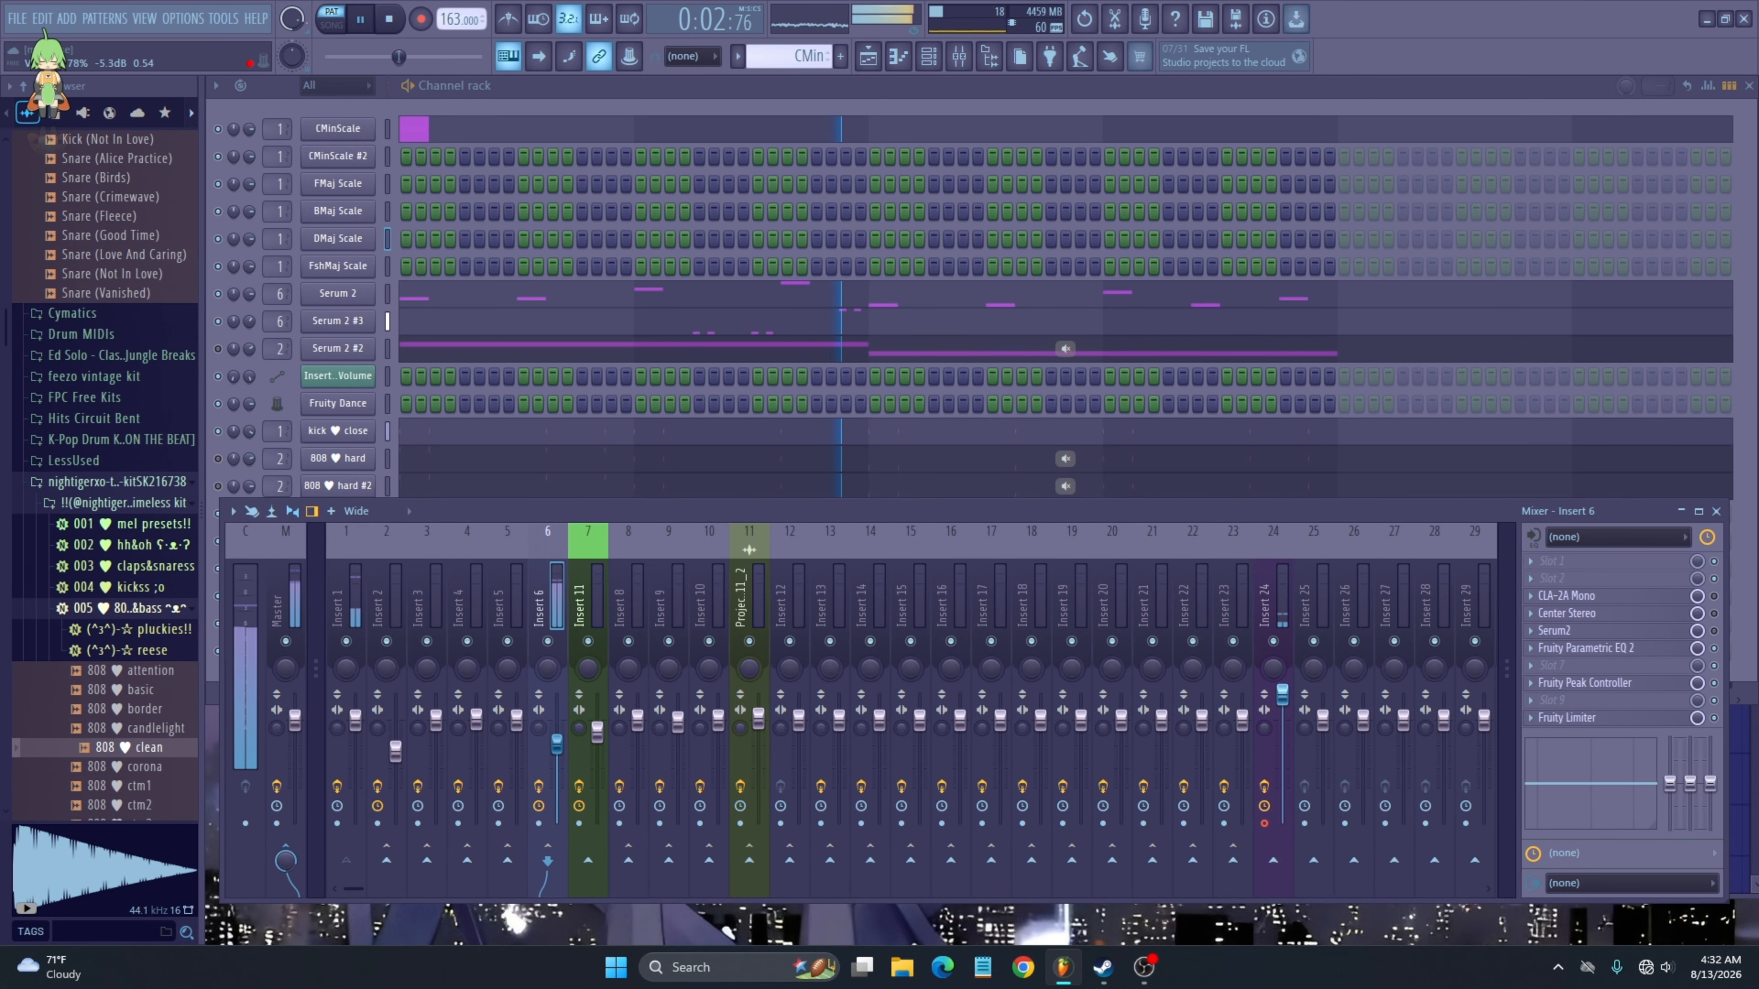
- Open Insert 6's Fruity Limiter, move and close it, then open Insert 6's Parametric EQ 2
{"action": "left_click", "coordinate": [1663, 722]}
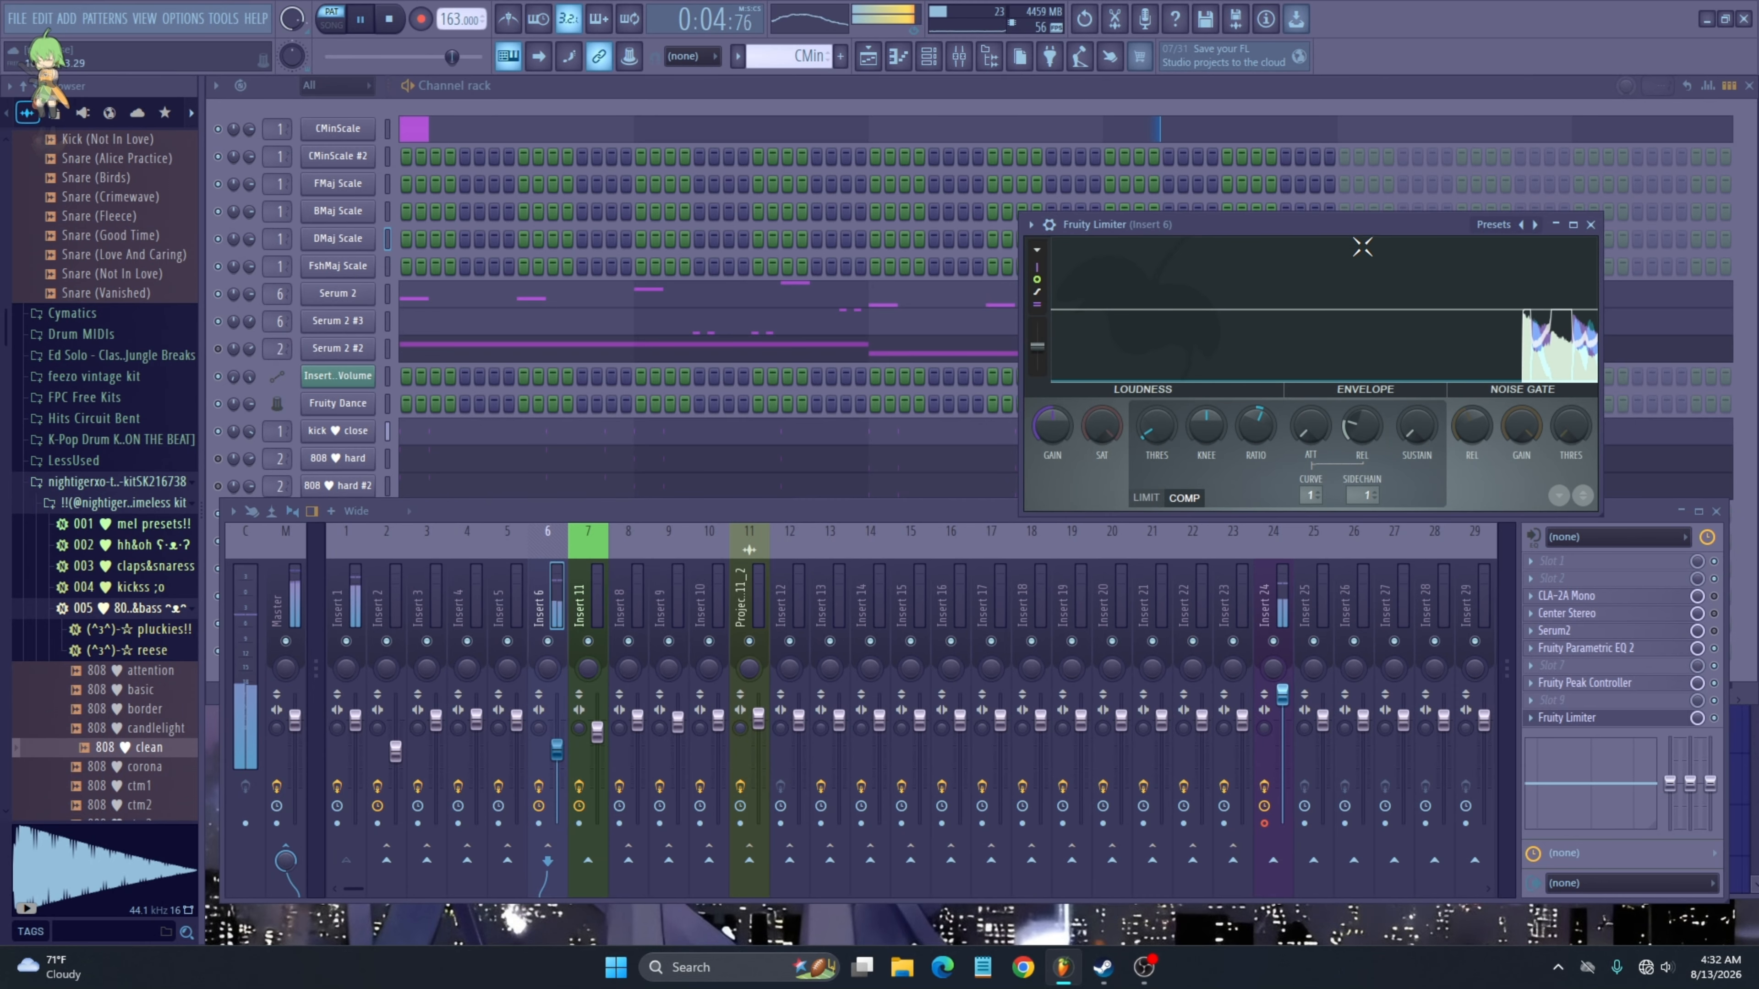
{"action": "left_click_drag", "start_coordinate": [1361, 246], "coordinate": [868, 311]}
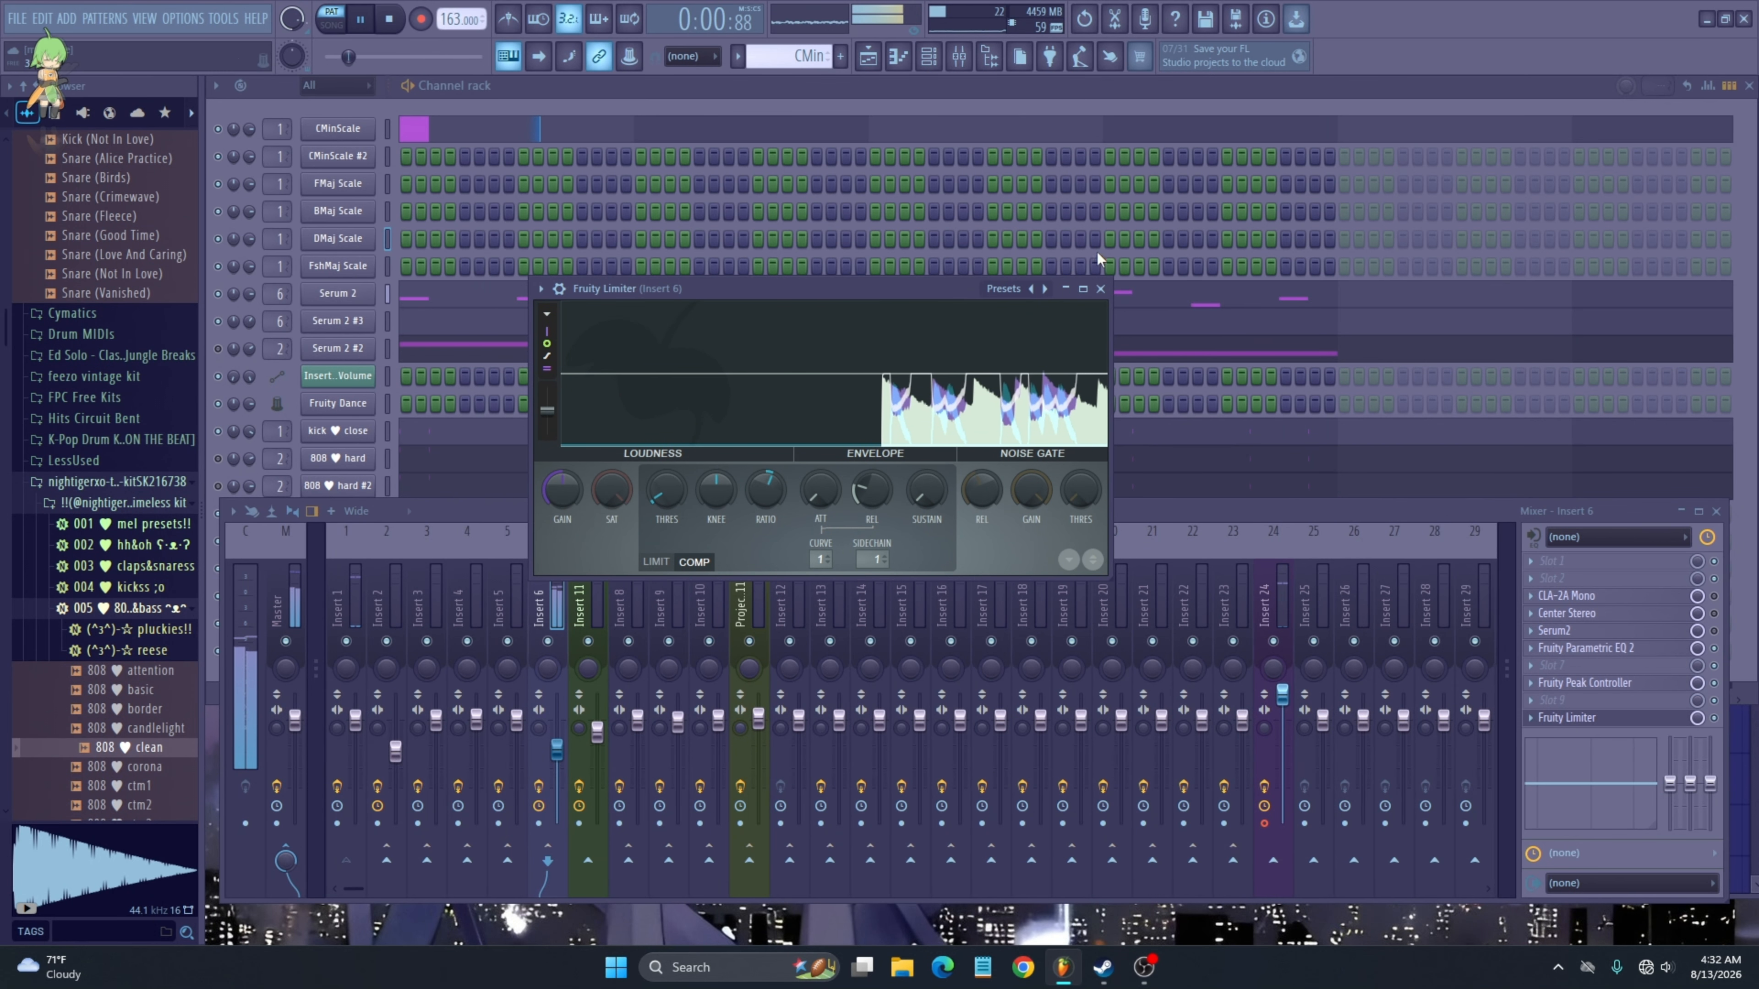
{"action": "left_click", "coordinate": [1100, 288]}
{"action": "left_click", "coordinate": [1586, 647]}
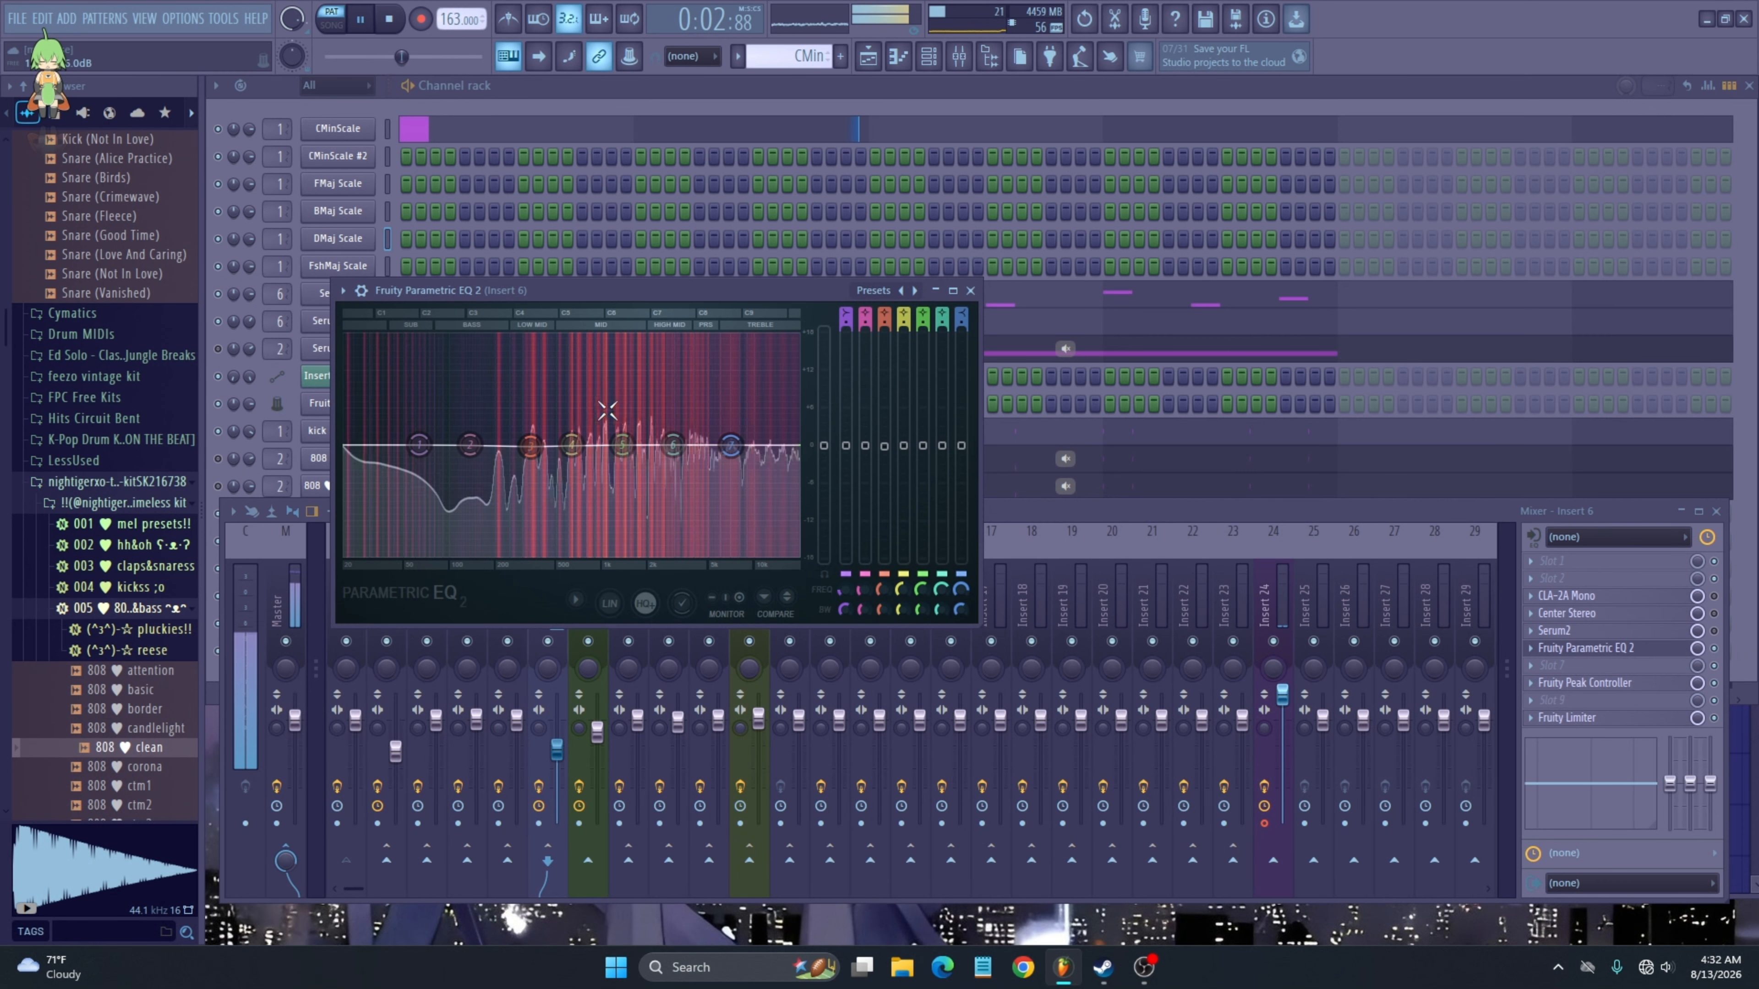
- Stop playback and link band 5's level in Insert 6's Parametric EQ 2 to Fruity Peak Controller - Peak, then accept
{"action": "key", "text": "space"}
{"action": "right_click", "coordinate": [622, 446]}
{"action": "mouse_move", "coordinate": [677, 511]}
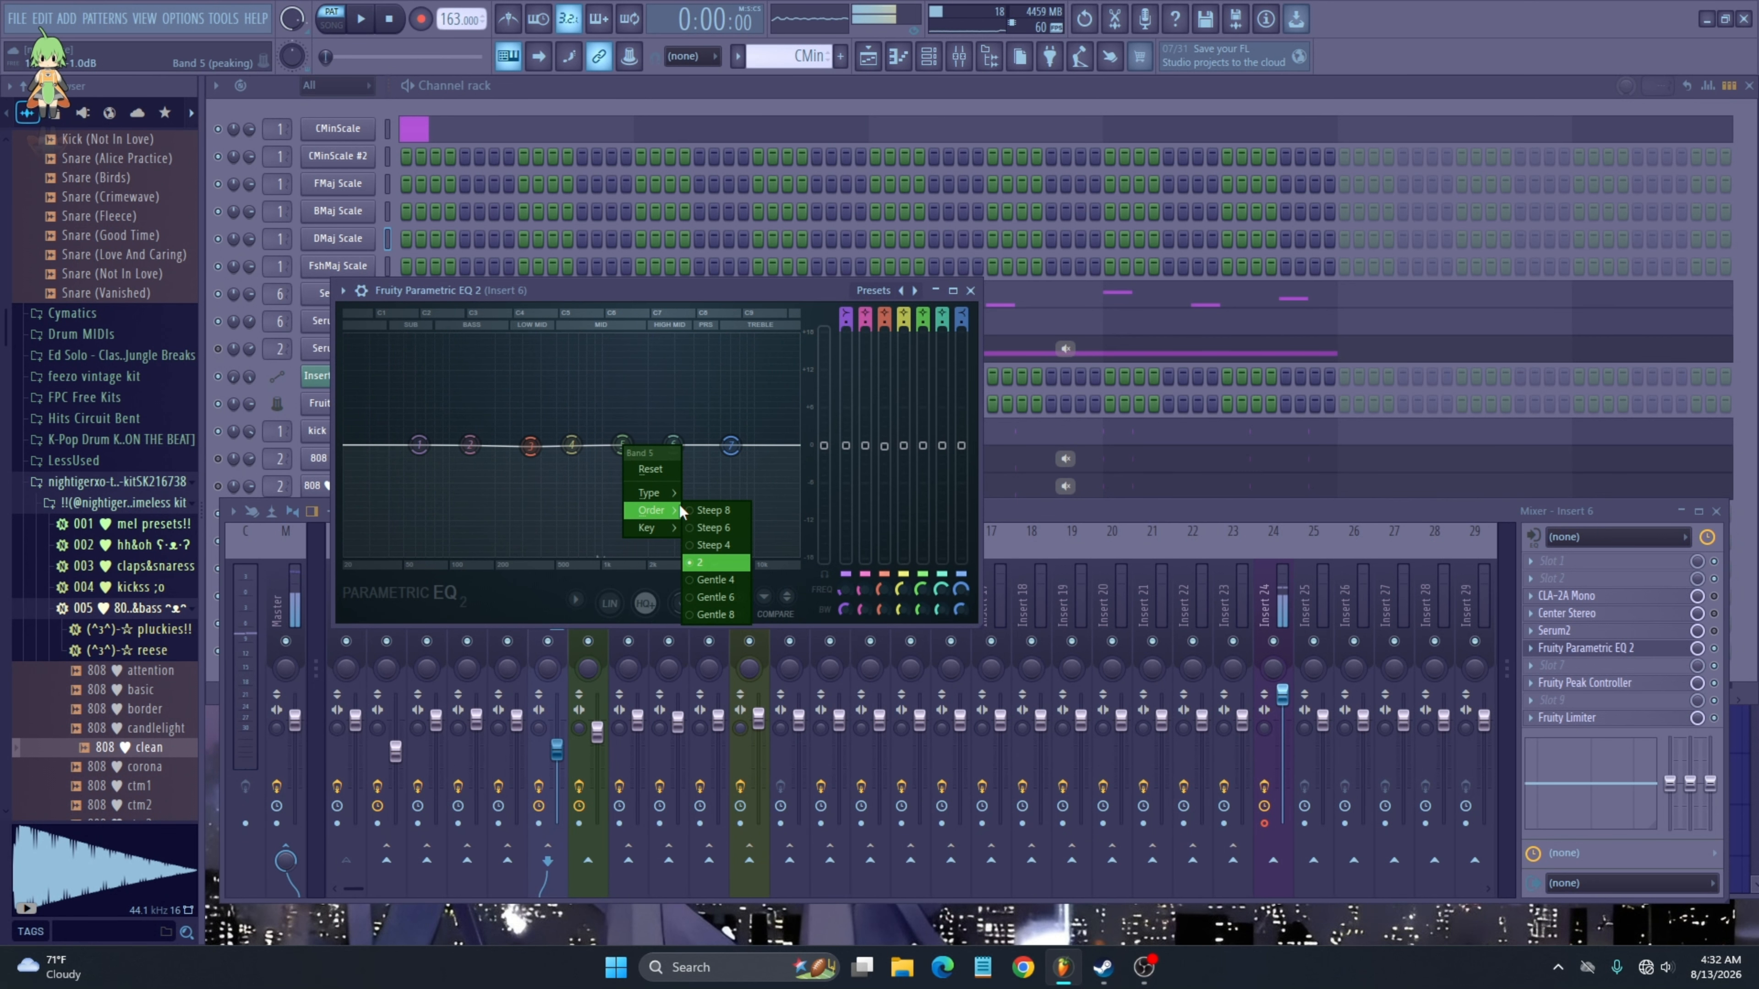
{"action": "right_click", "coordinate": [904, 450]}
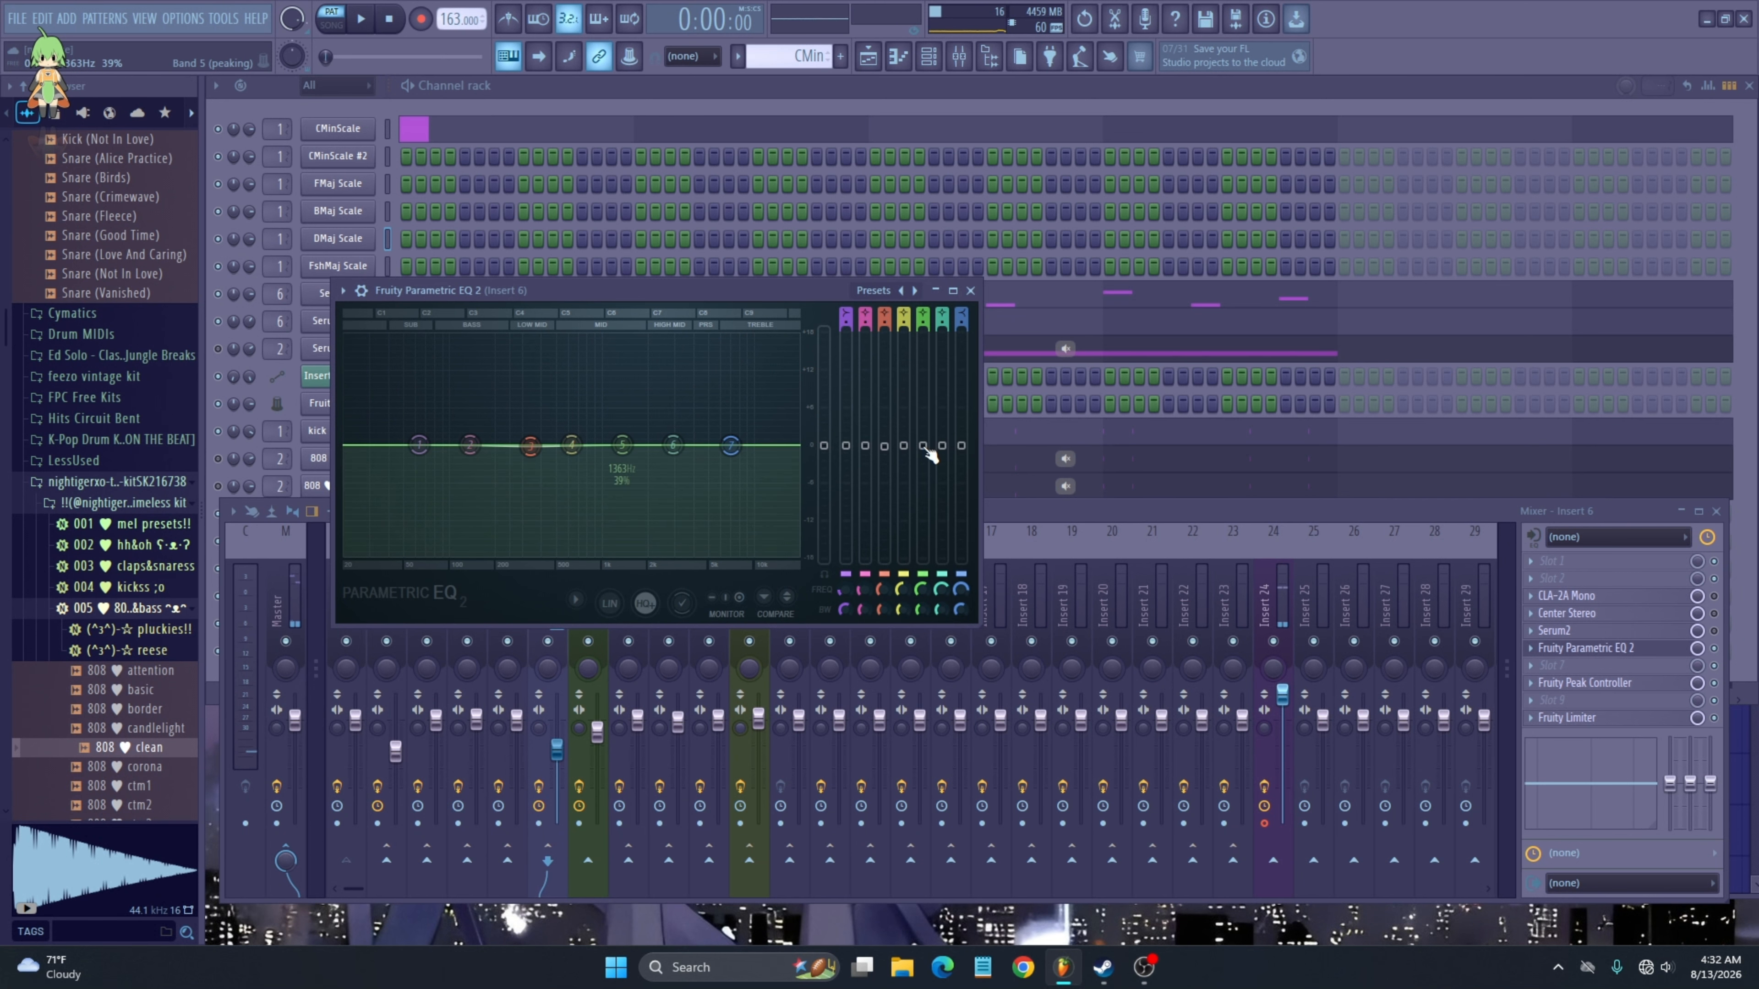
{"action": "right_click", "coordinate": [923, 447]}
{"action": "left_click", "coordinate": [983, 633]}
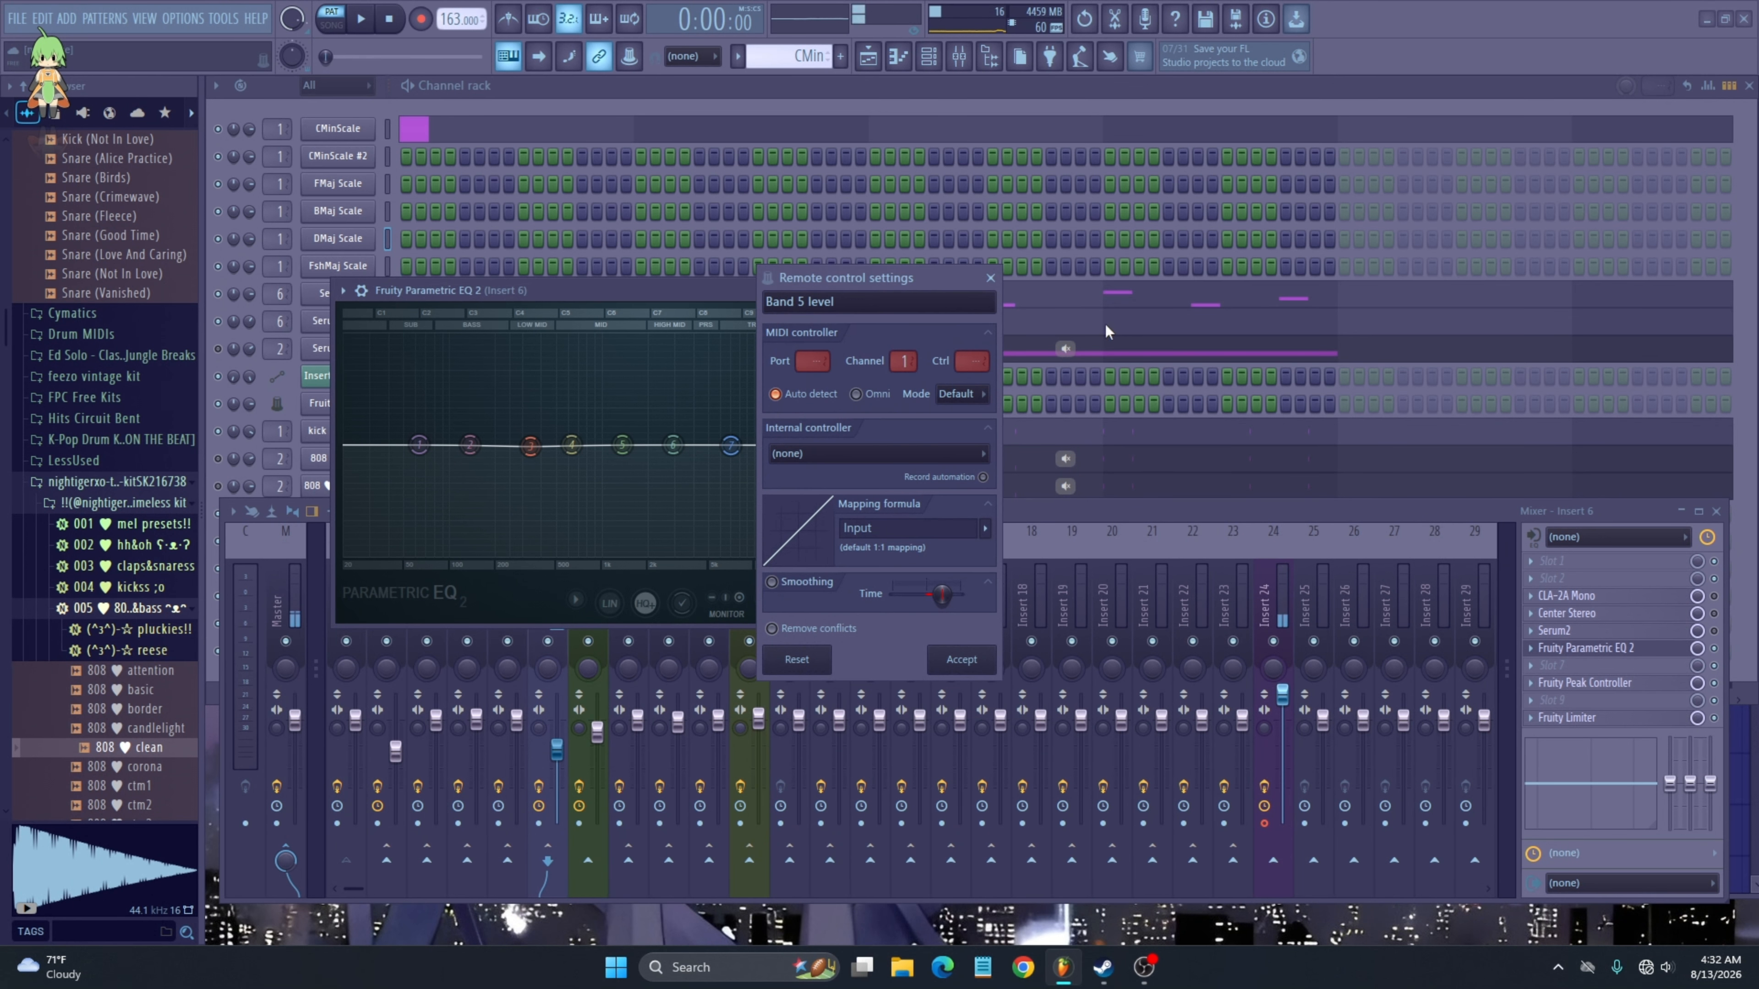
{"action": "left_click", "coordinate": [893, 461]}
{"action": "left_click", "coordinate": [874, 103]}
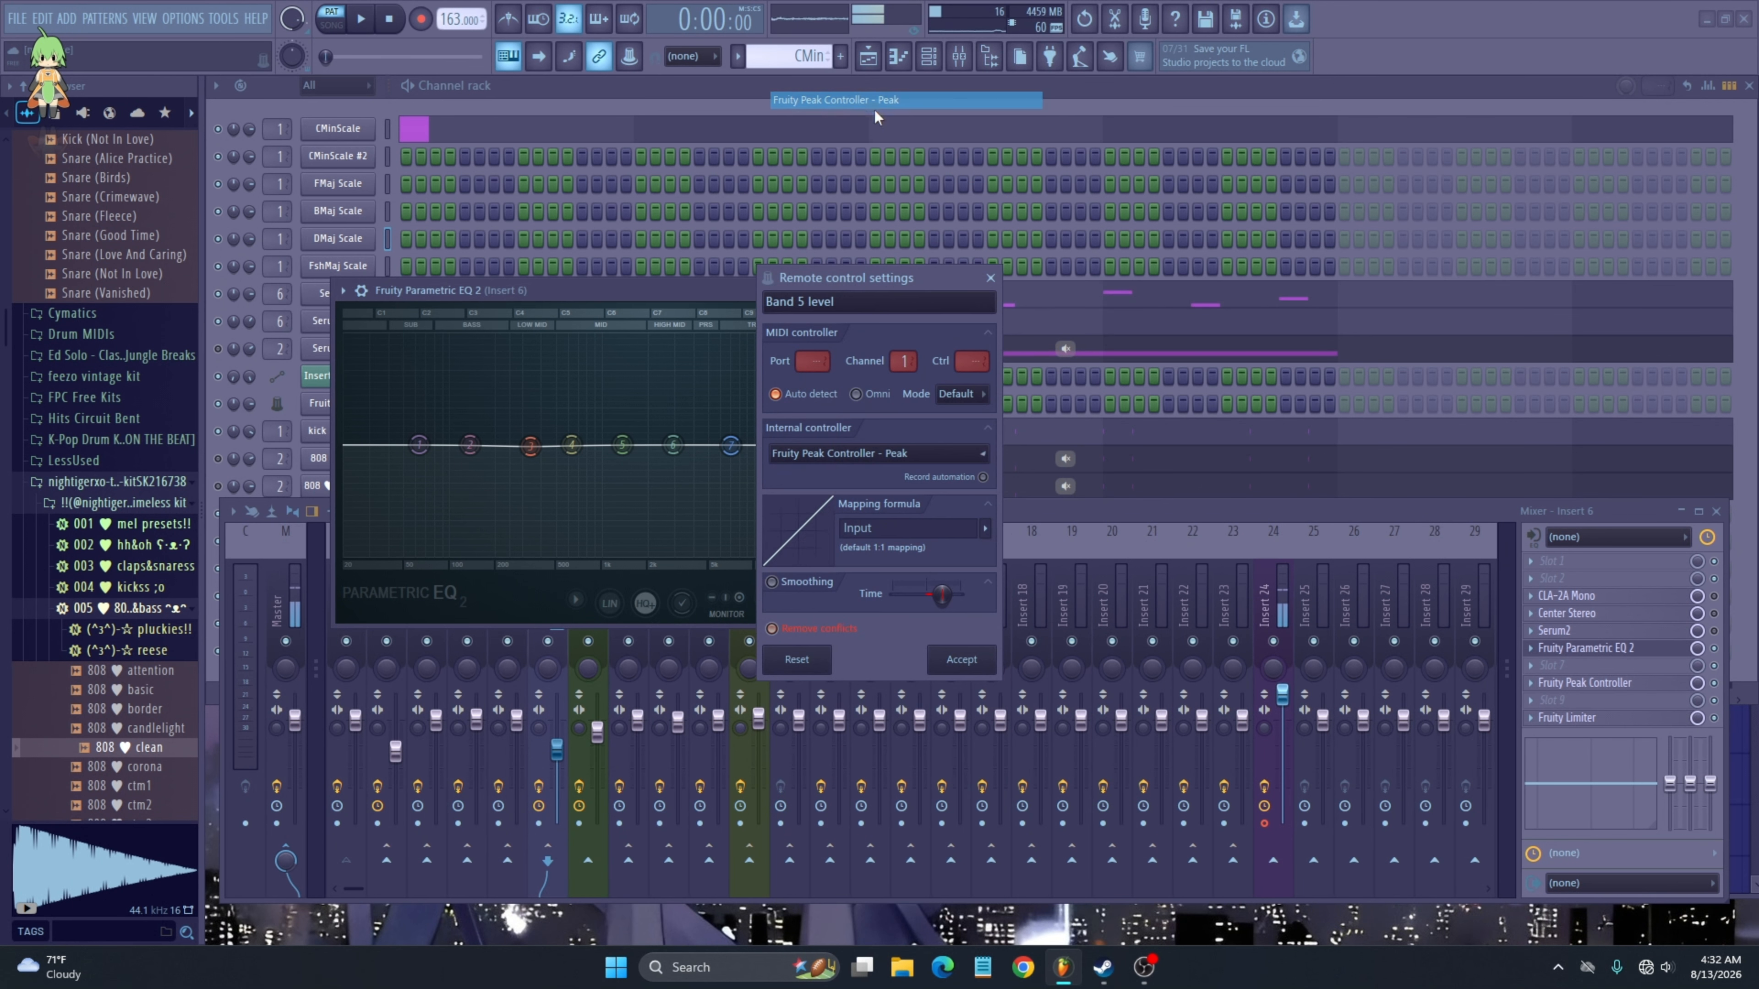
{"action": "left_click", "coordinate": [987, 531]}
{"action": "left_click", "coordinate": [992, 583]}
{"action": "left_click", "coordinate": [961, 669]}
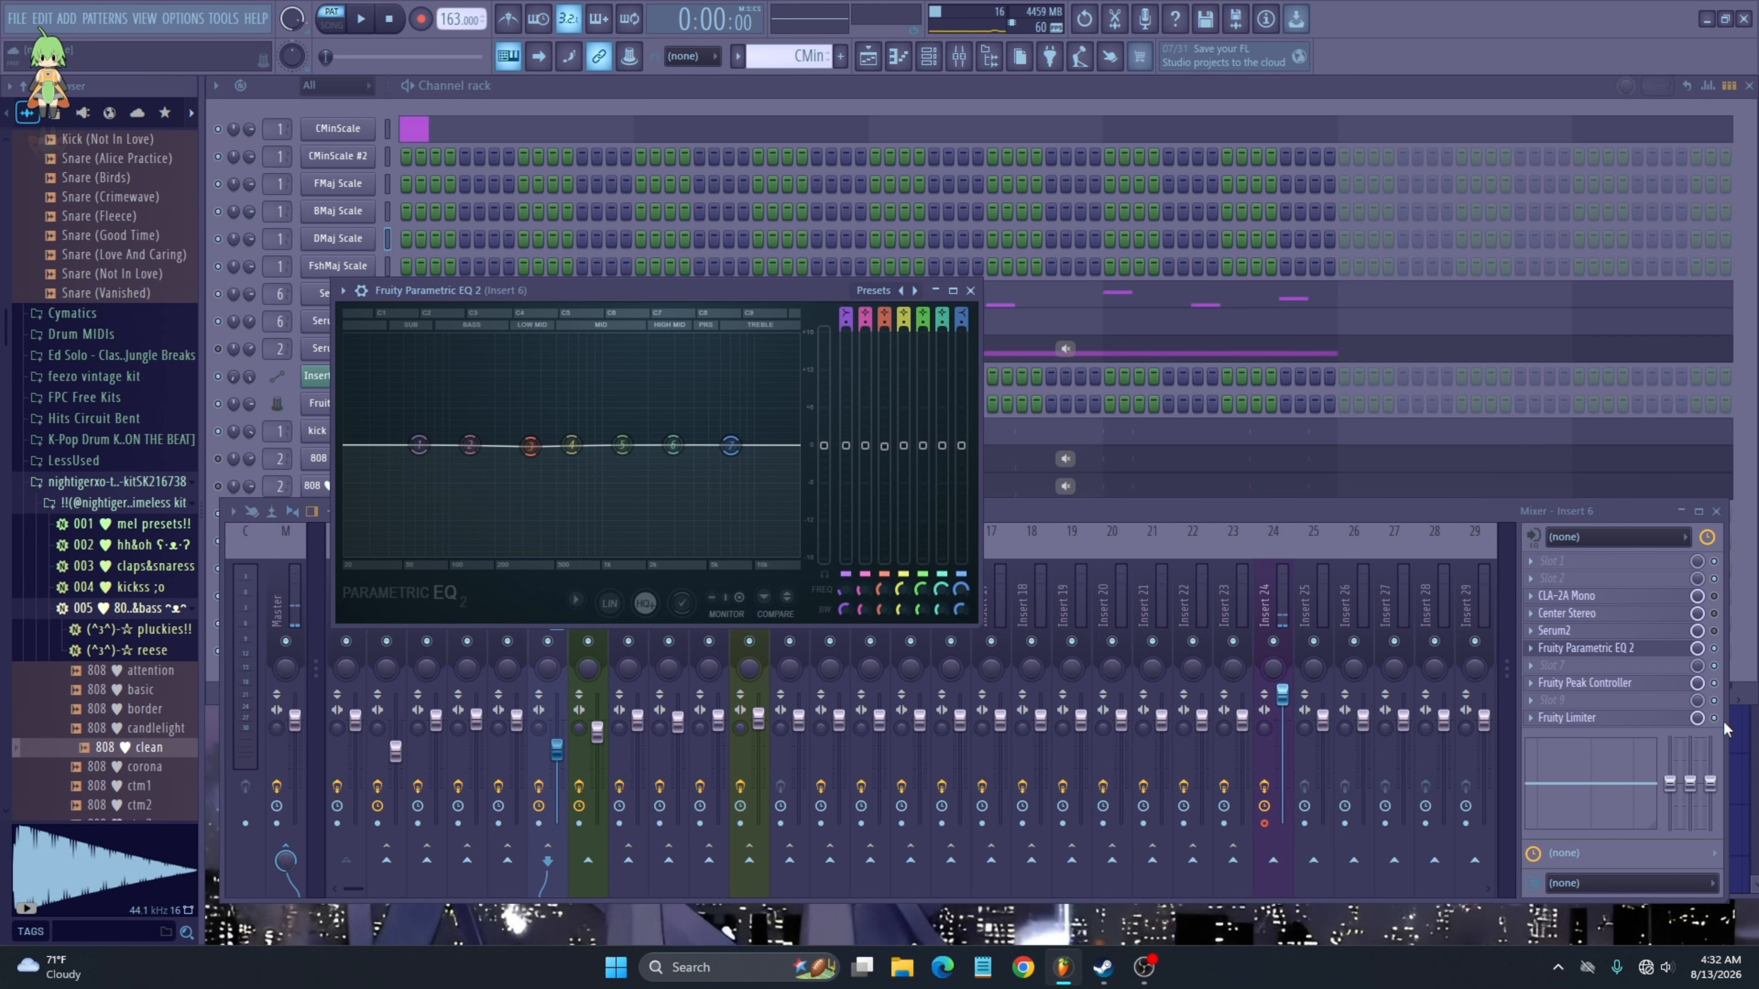
- Play the song and move band 5 of Insert 6's EQ to a lower frequency while listening
{"action": "key", "text": "space"}
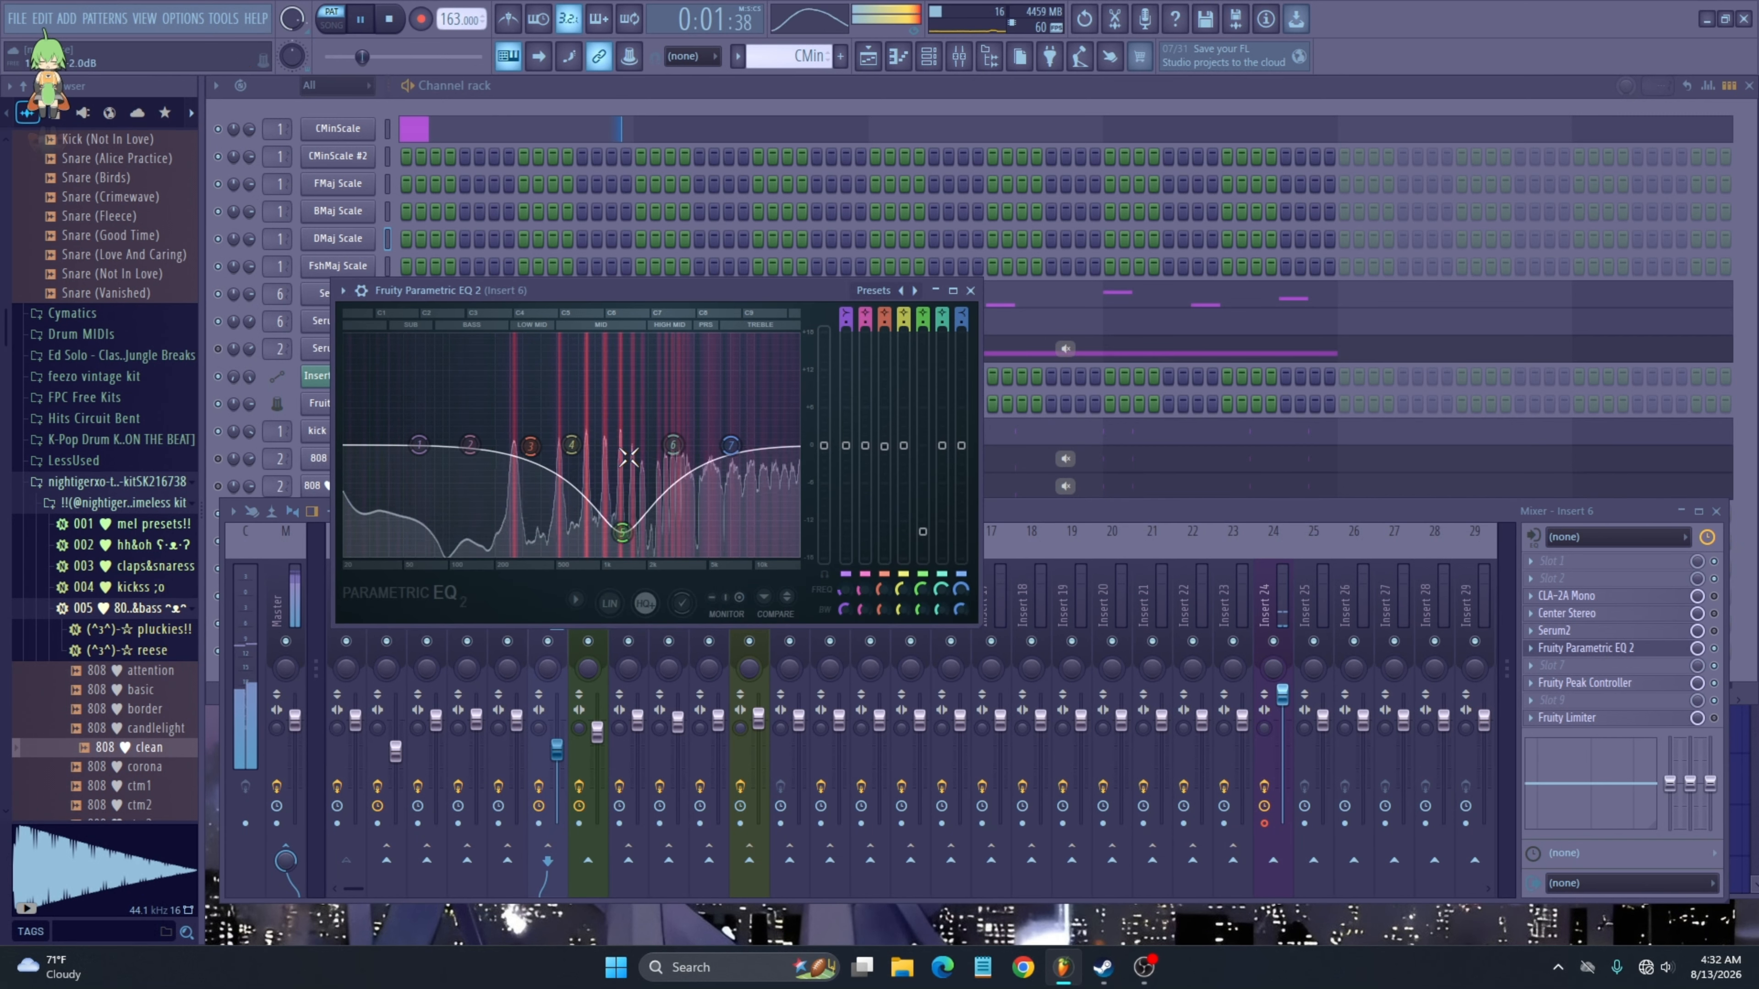
{"action": "left_click_drag", "start_coordinate": [623, 485], "coordinate": [549, 470]}
{"action": "key", "text": "space"}
{"action": "key", "text": "space"}
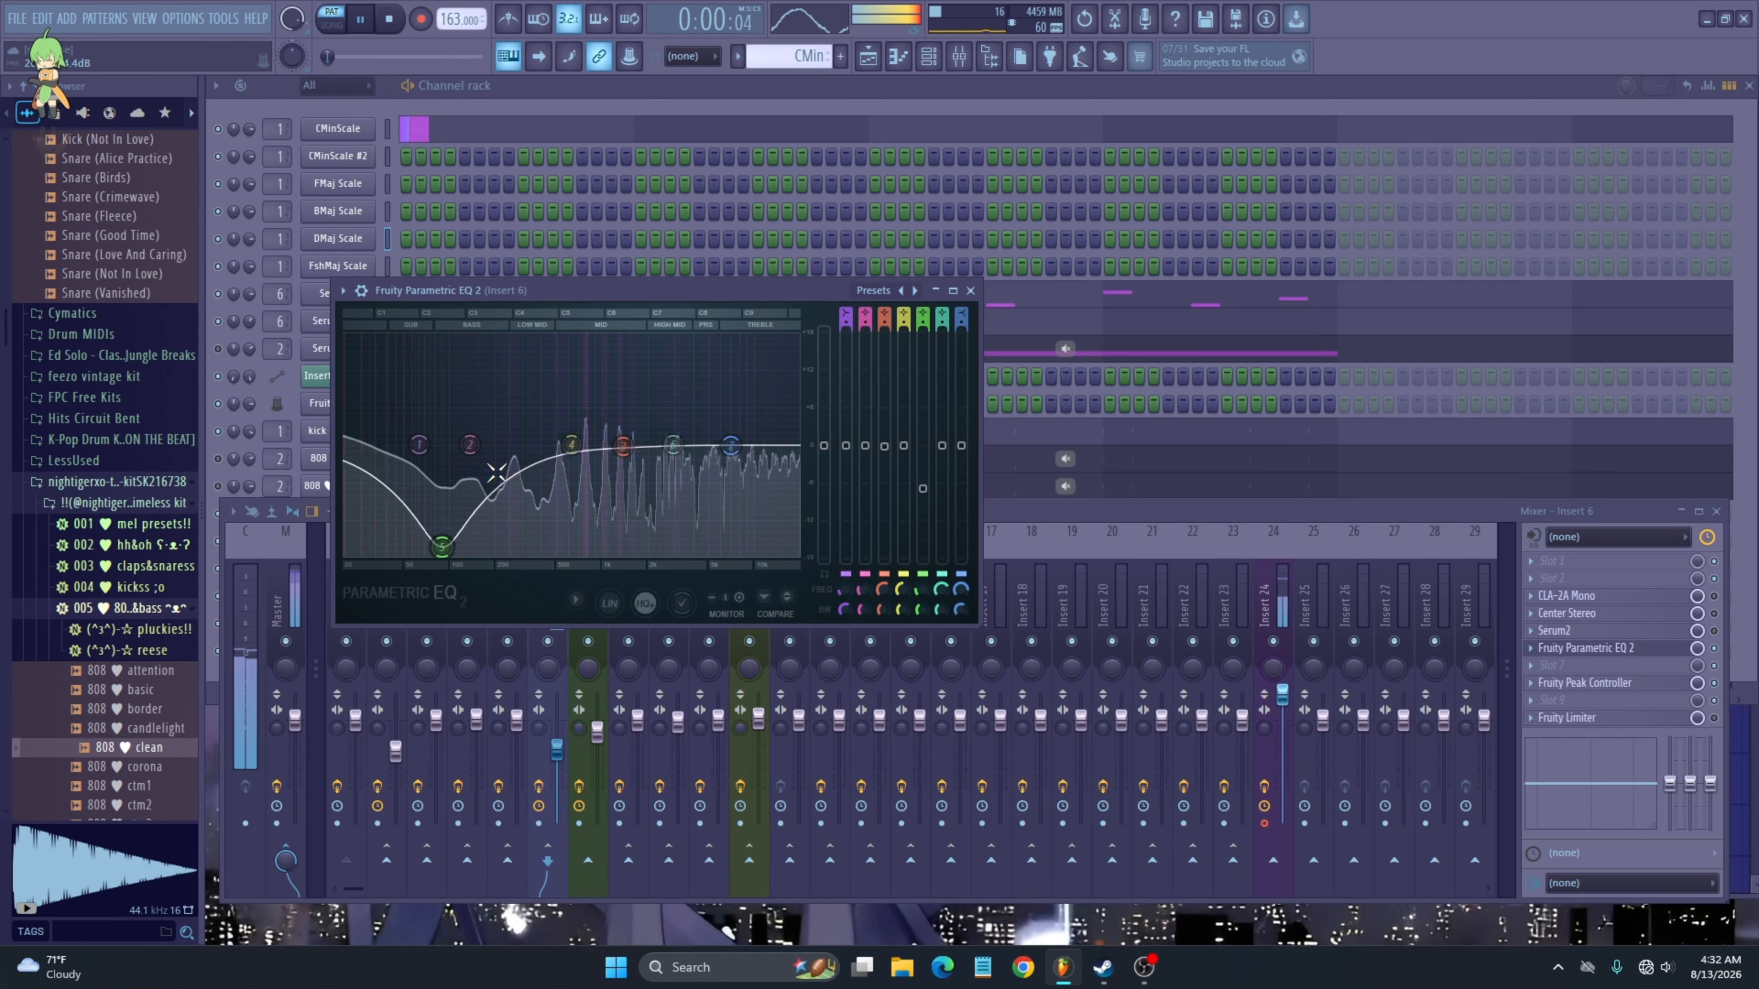
- Open Insert 6's Fruity Limiter during playback, then close the Limiter and Parametric EQ 2 windows
{"action": "key", "text": "space"}
{"action": "left_click", "coordinate": [1713, 717]}
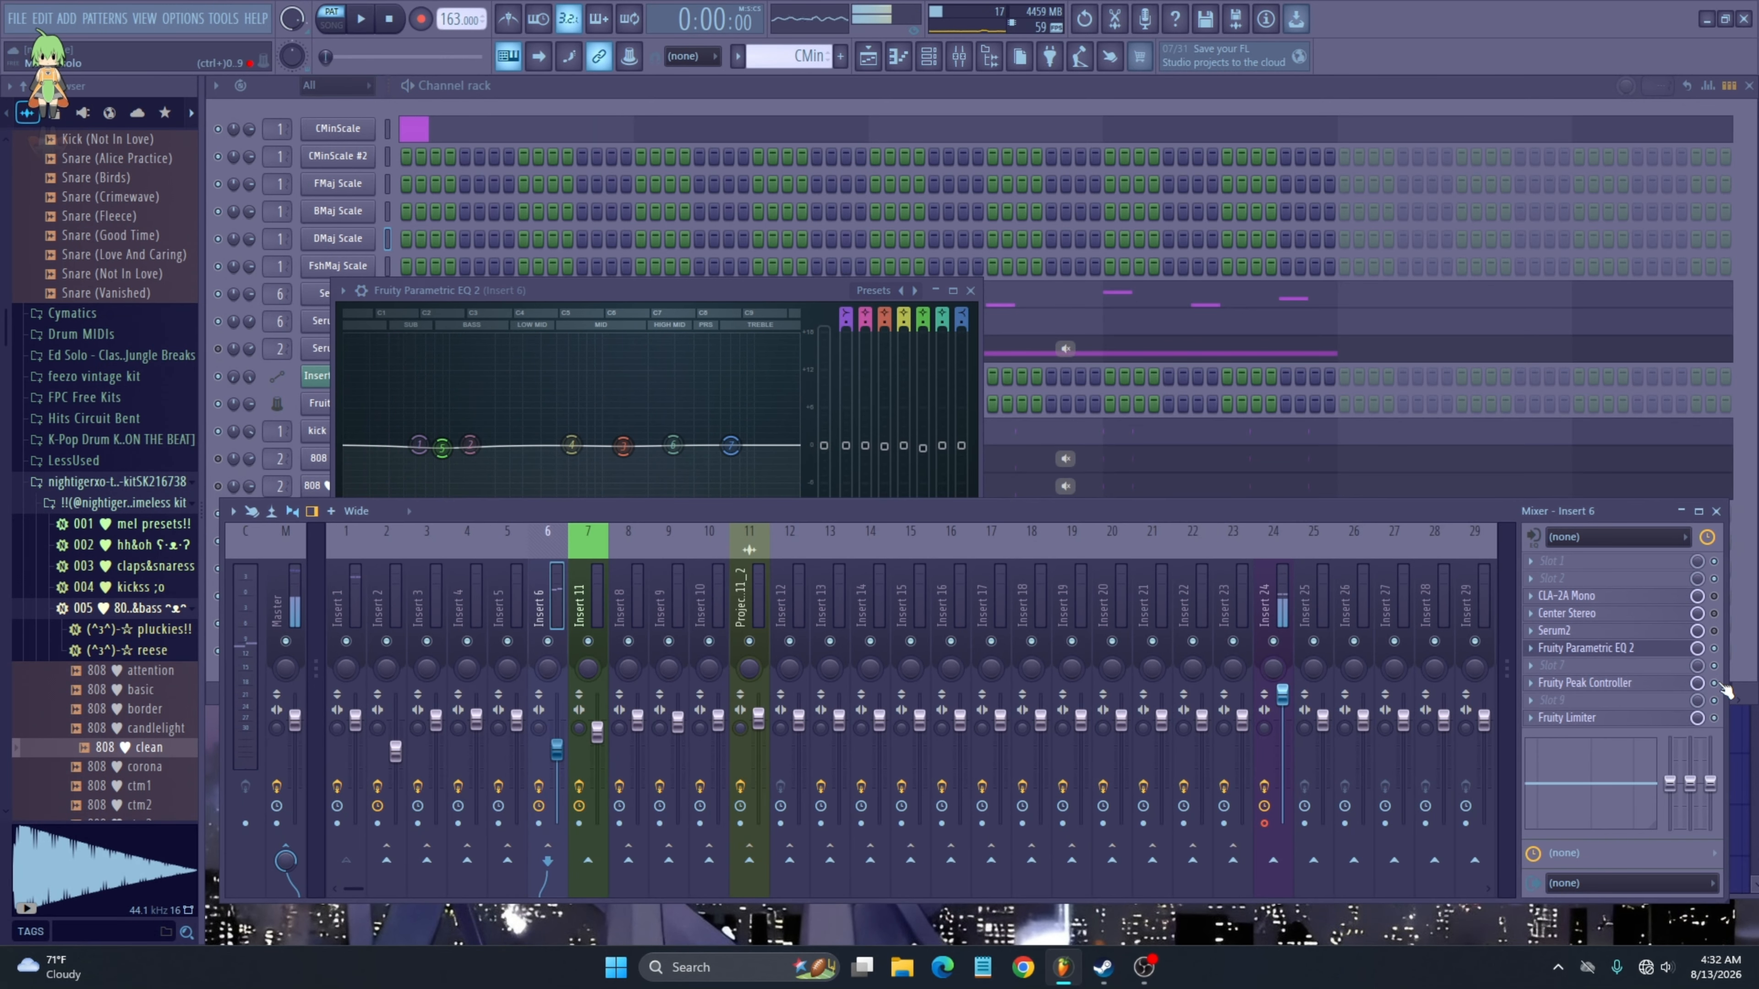
{"action": "left_click", "coordinate": [1572, 718]}
{"action": "key", "text": "space"}
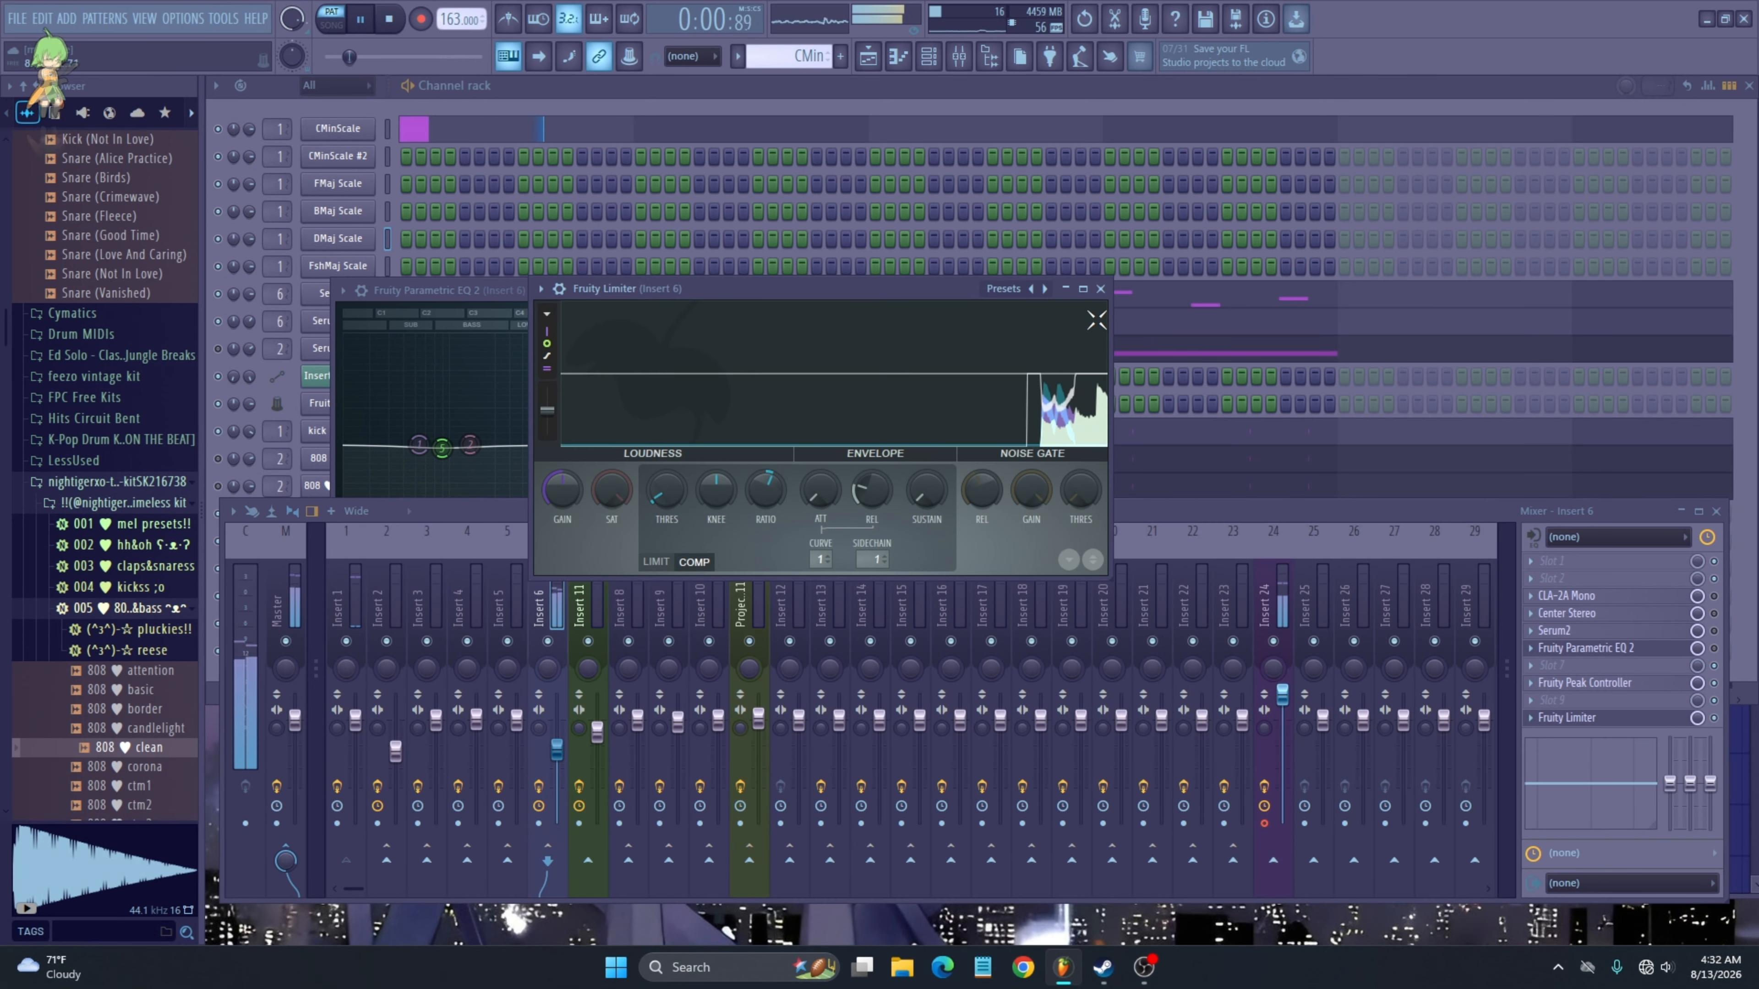
{"action": "left_click", "coordinate": [1100, 289]}
{"action": "left_click", "coordinate": [972, 291]}
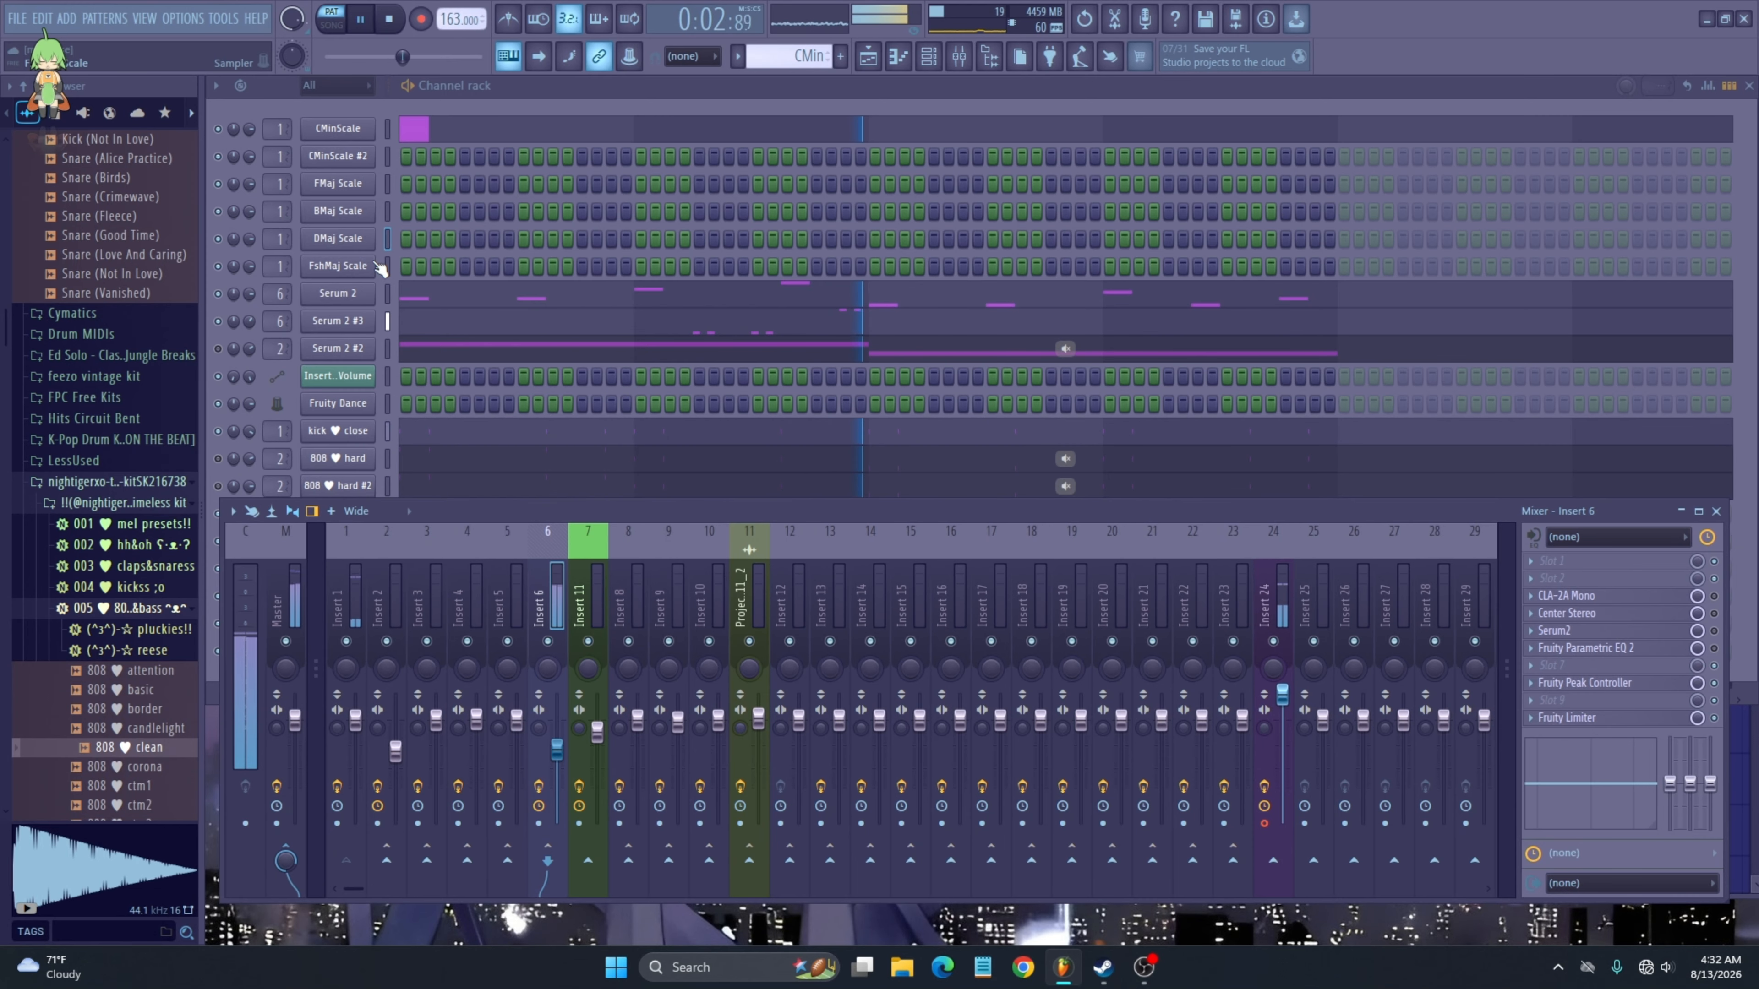
- Select Insert 1 in the mixer and open its Fruity Peak Controller
{"action": "left_click", "coordinate": [260, 400]}
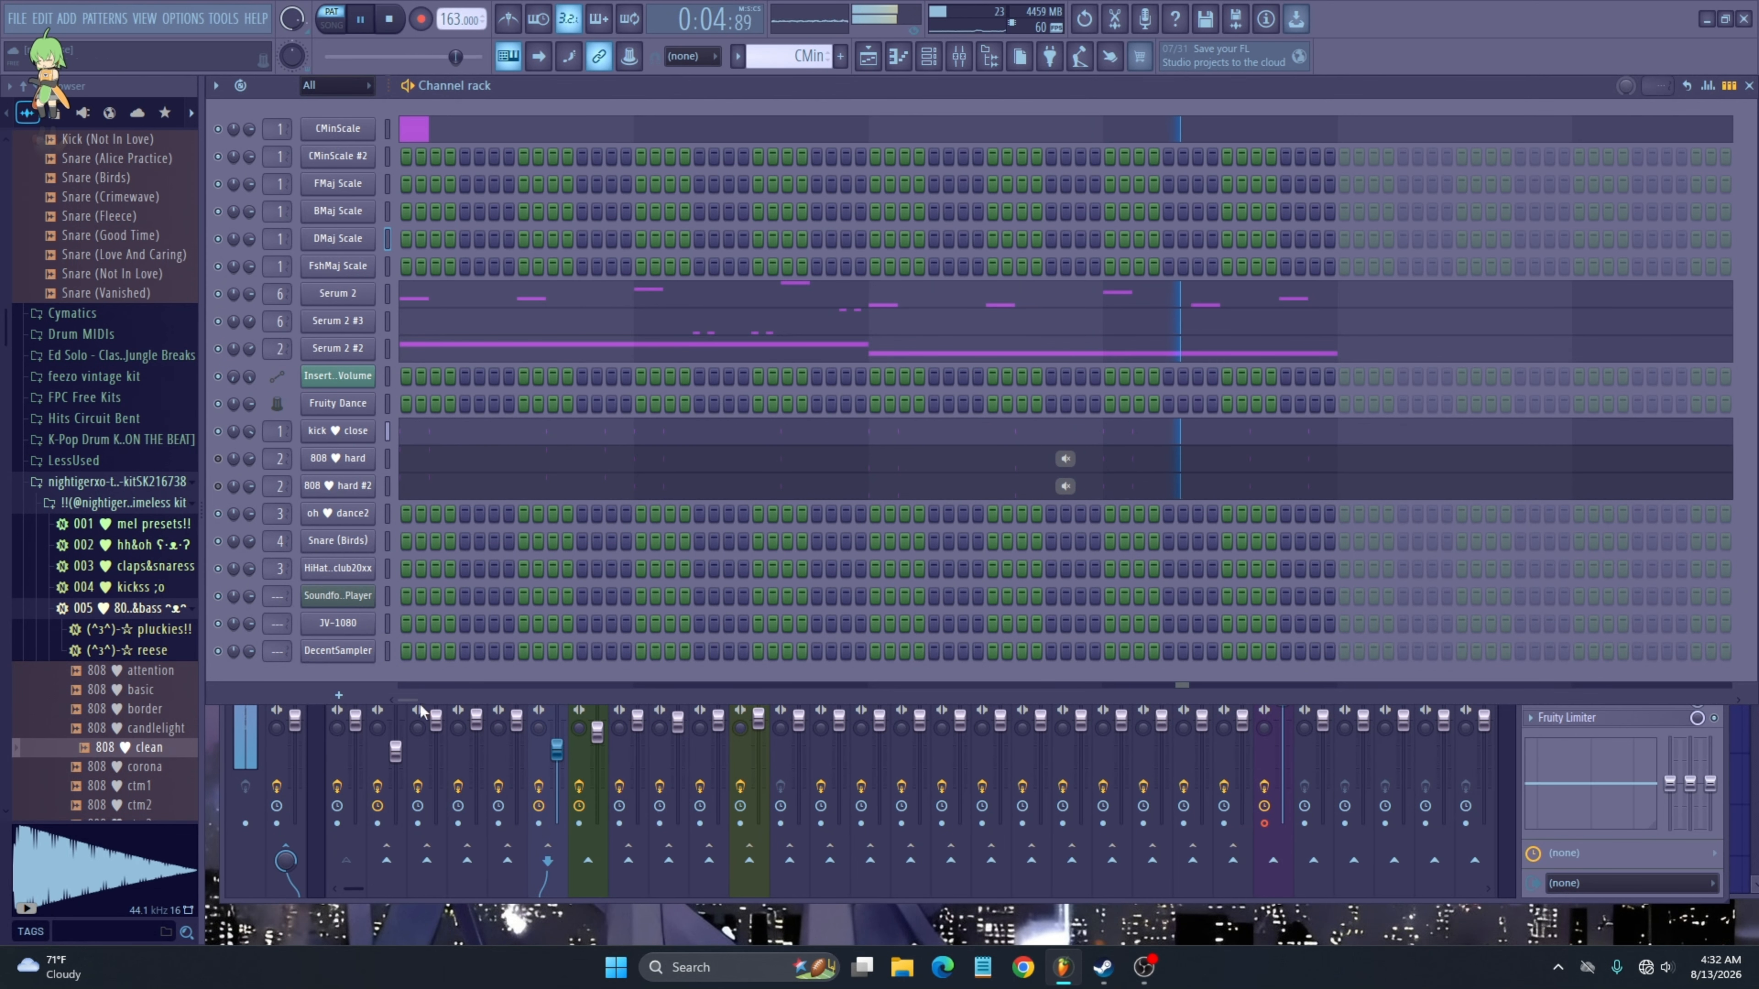
{"action": "left_click", "coordinate": [377, 761]}
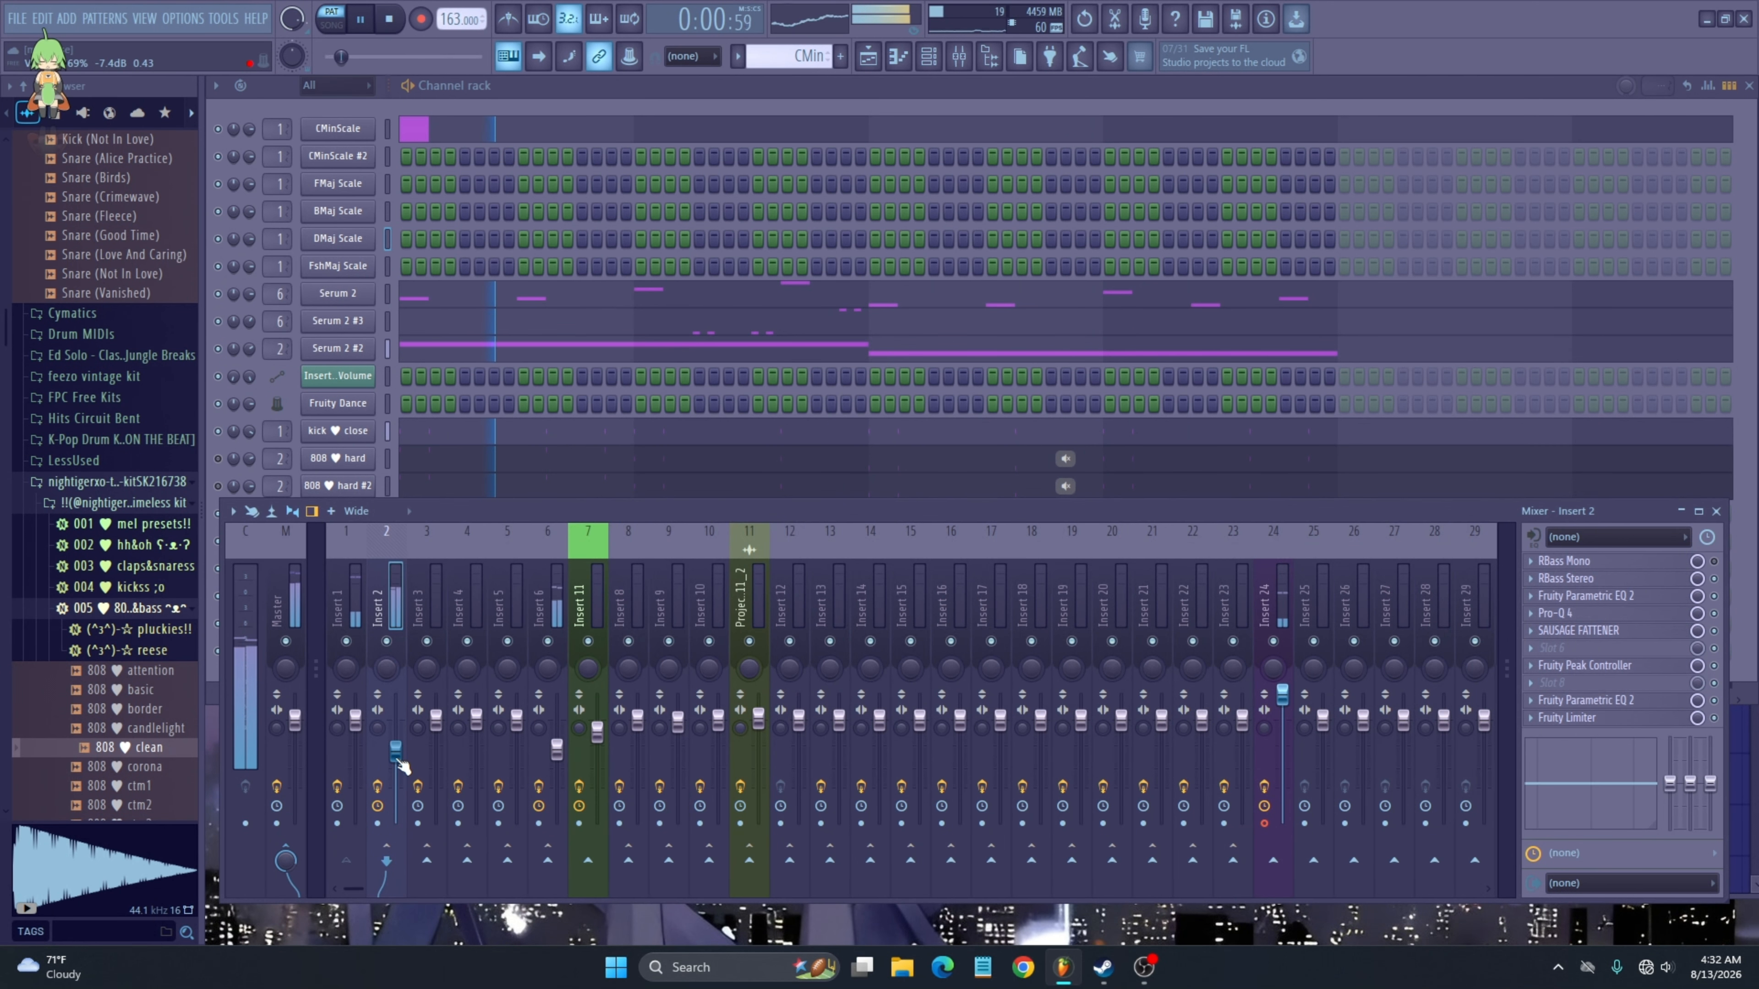
{"action": "left_click", "coordinate": [341, 755]}
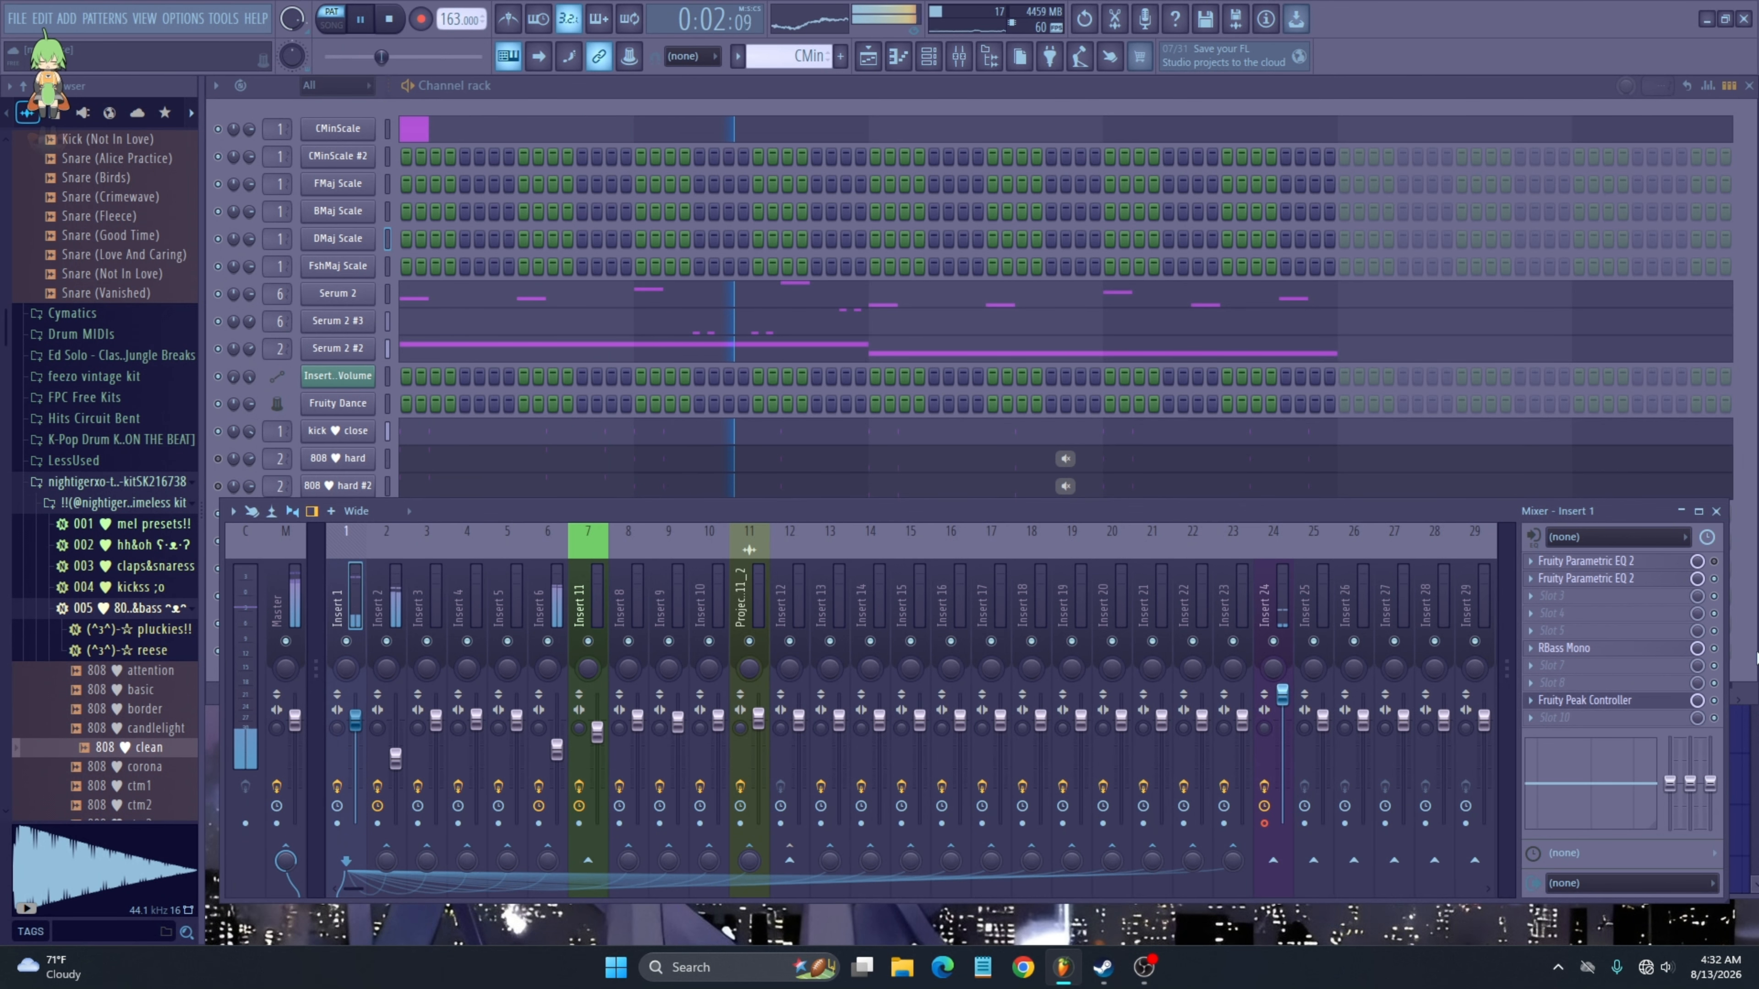
{"action": "left_click", "coordinate": [1640, 705]}
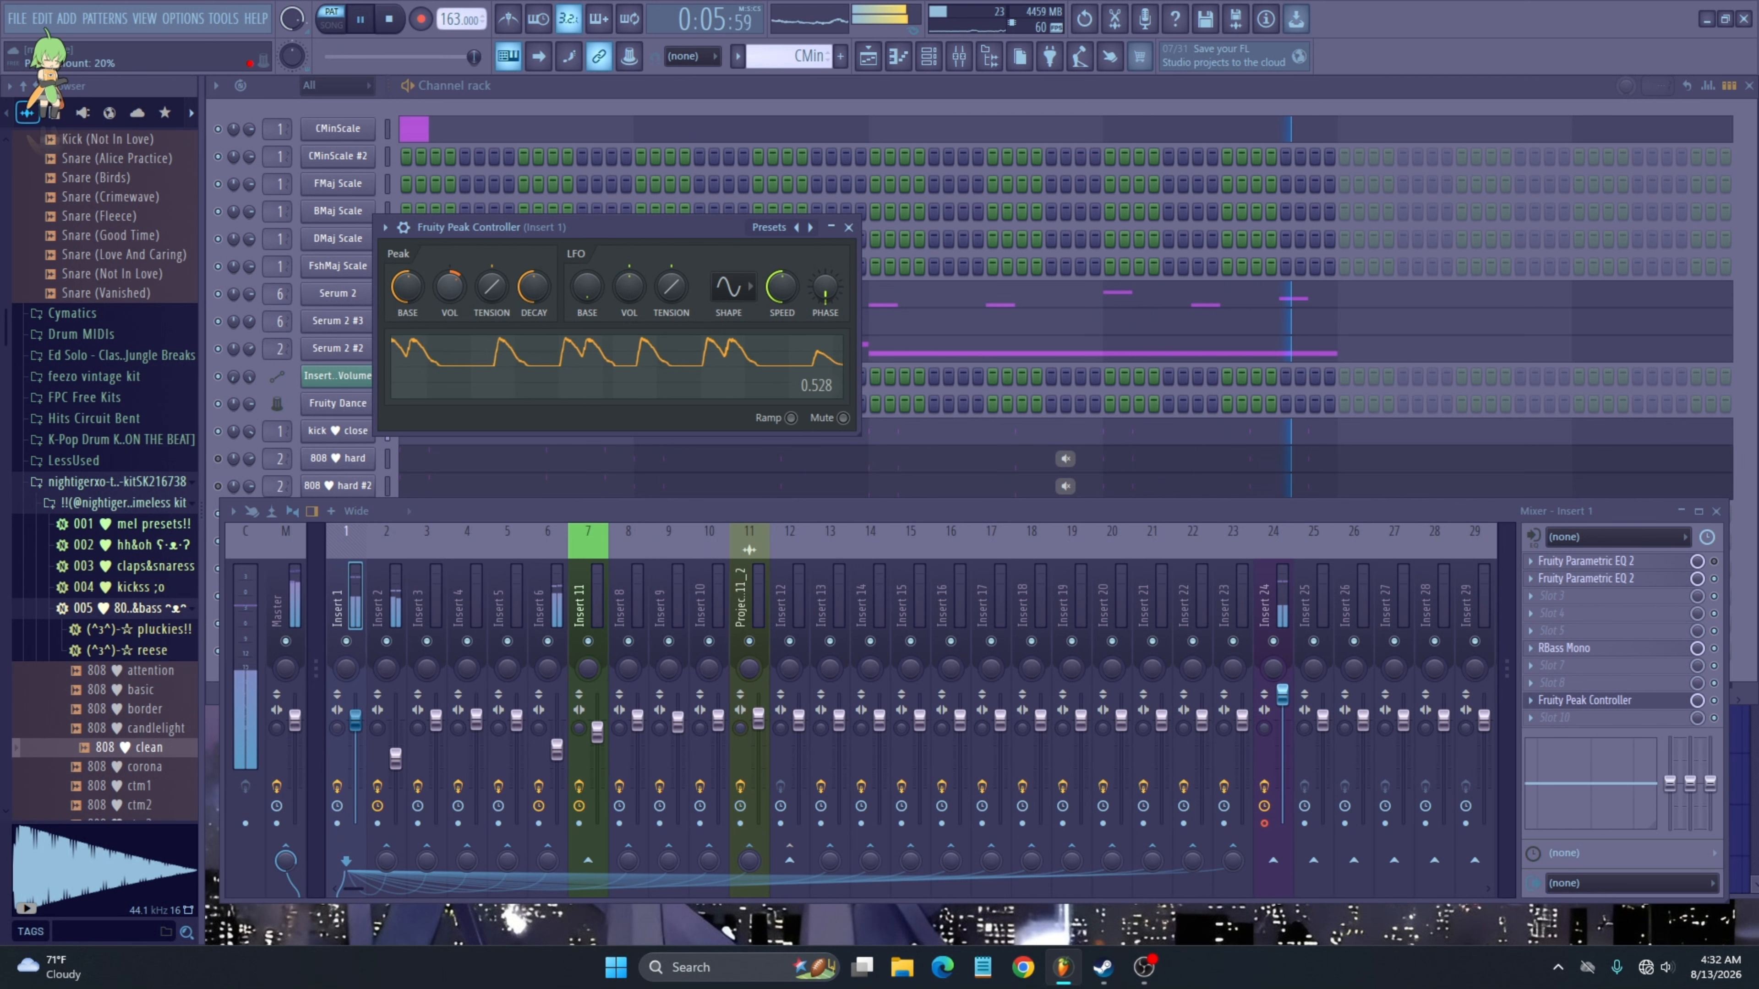
- Select Insert 2, toggle the Serum 2 #2 and 808 hard channels, and restart playback
{"action": "left_click", "coordinate": [379, 606]}
{"action": "key", "text": "space"}
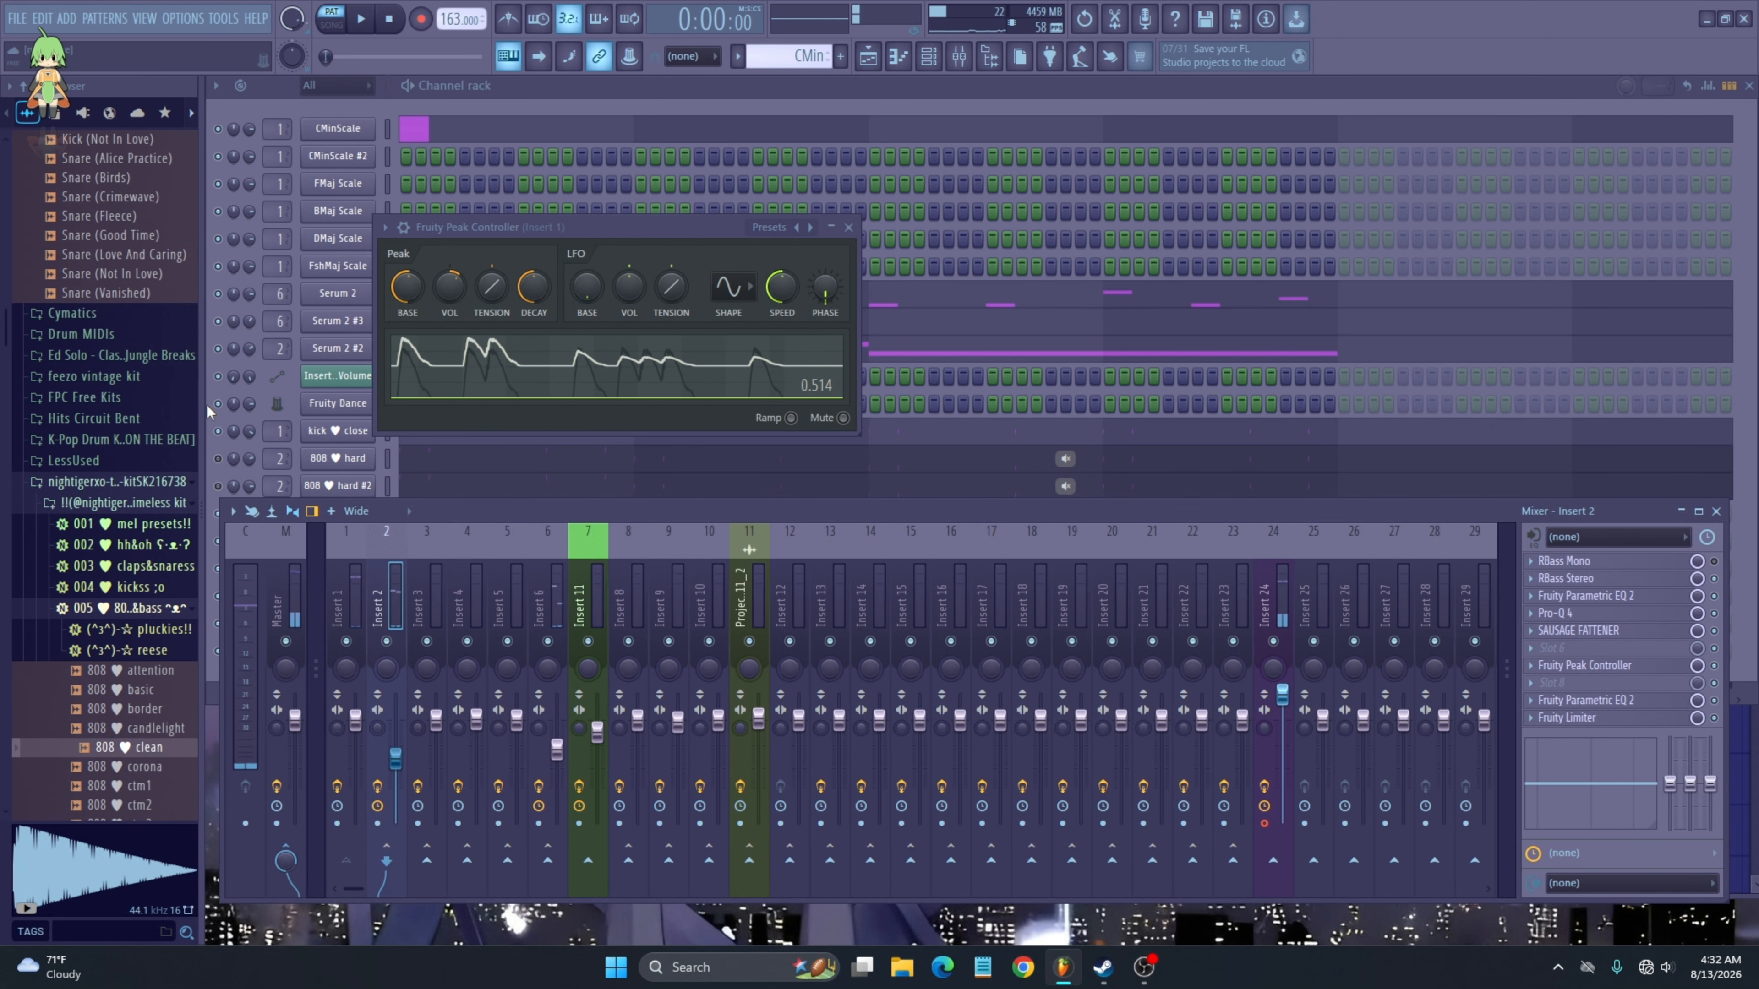
{"action": "left_click", "coordinate": [924, 366]}
{"action": "left_click", "coordinate": [218, 349]}
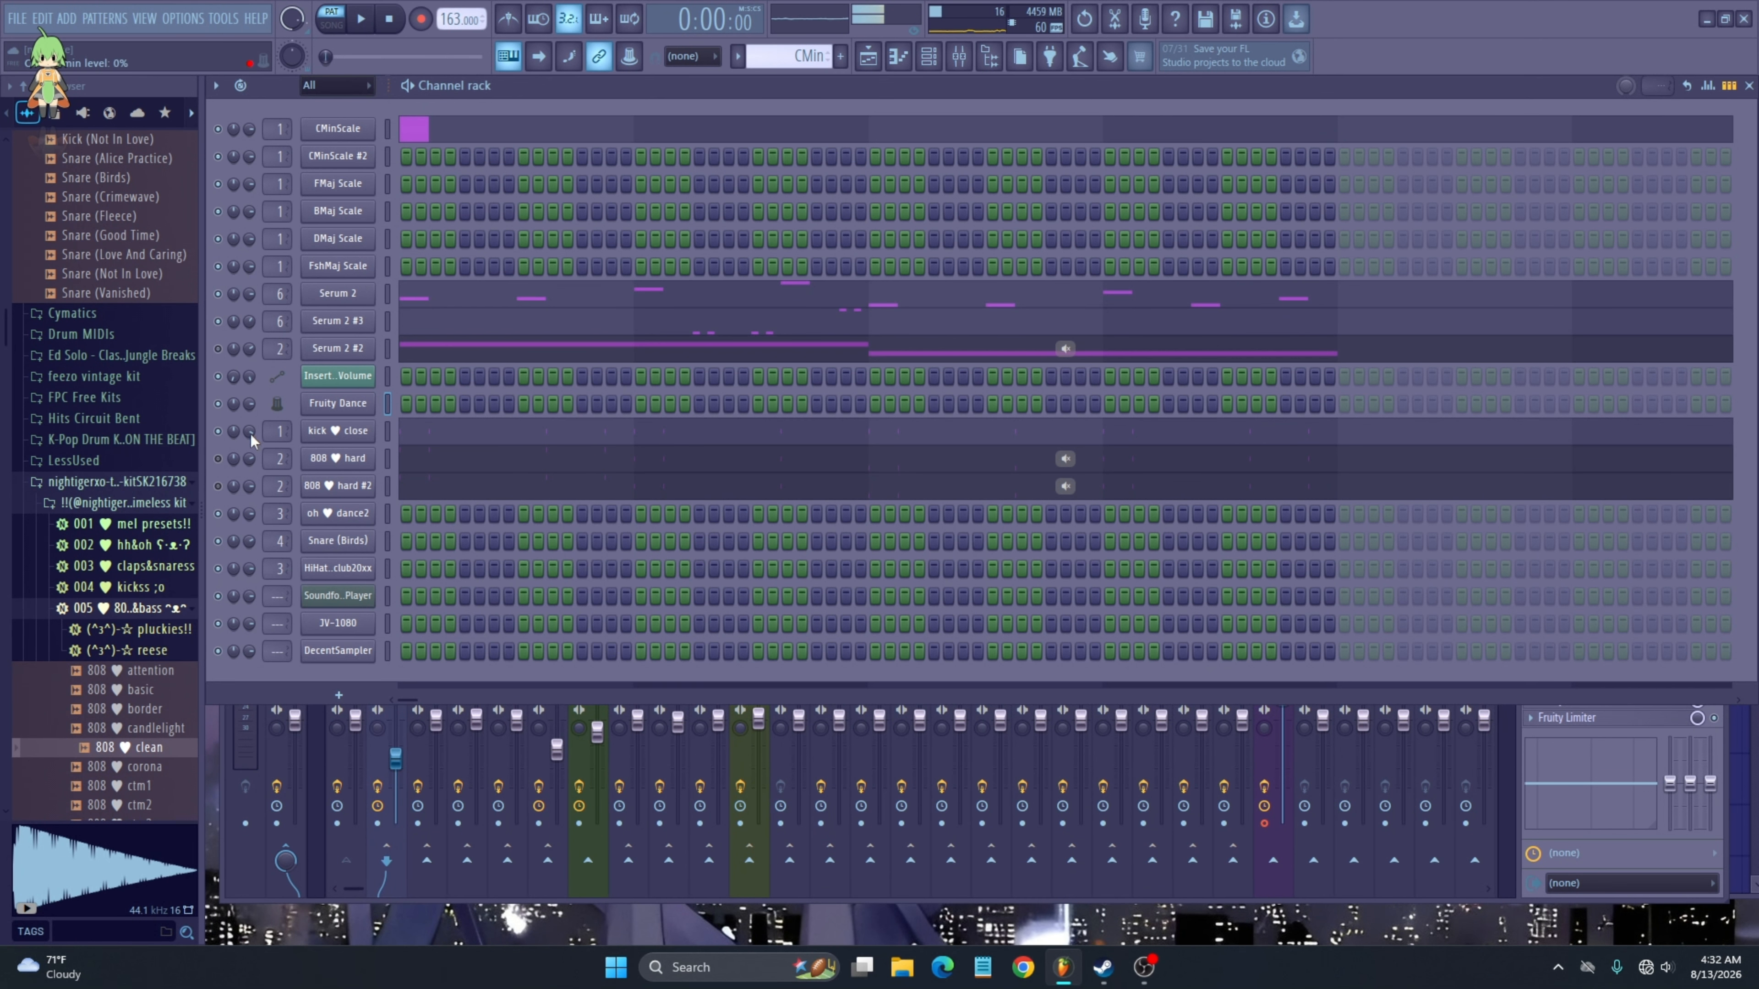
{"action": "left_click", "coordinate": [218, 459]}
{"action": "key", "text": "space"}
- Open Insert 2's Parametric EQ 2 and listen during playback
{"action": "right_click", "coordinate": [390, 759]}
{"action": "left_click", "coordinate": [385, 759]}
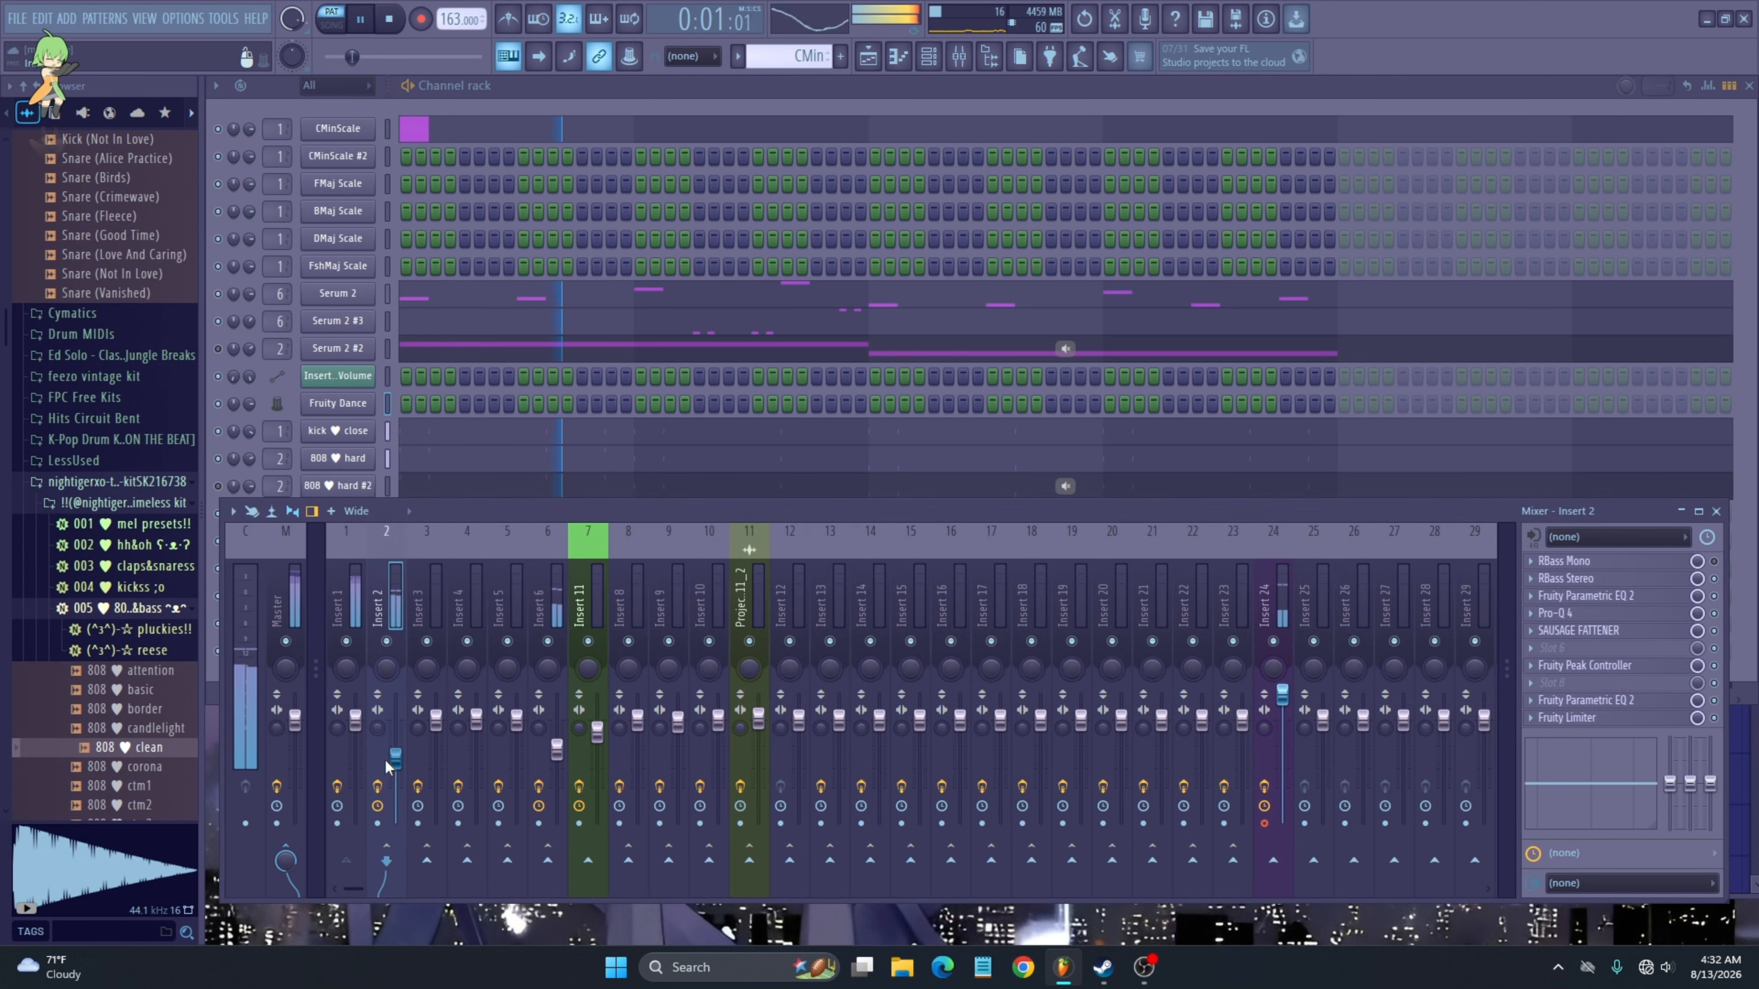
{"action": "key", "text": "space"}
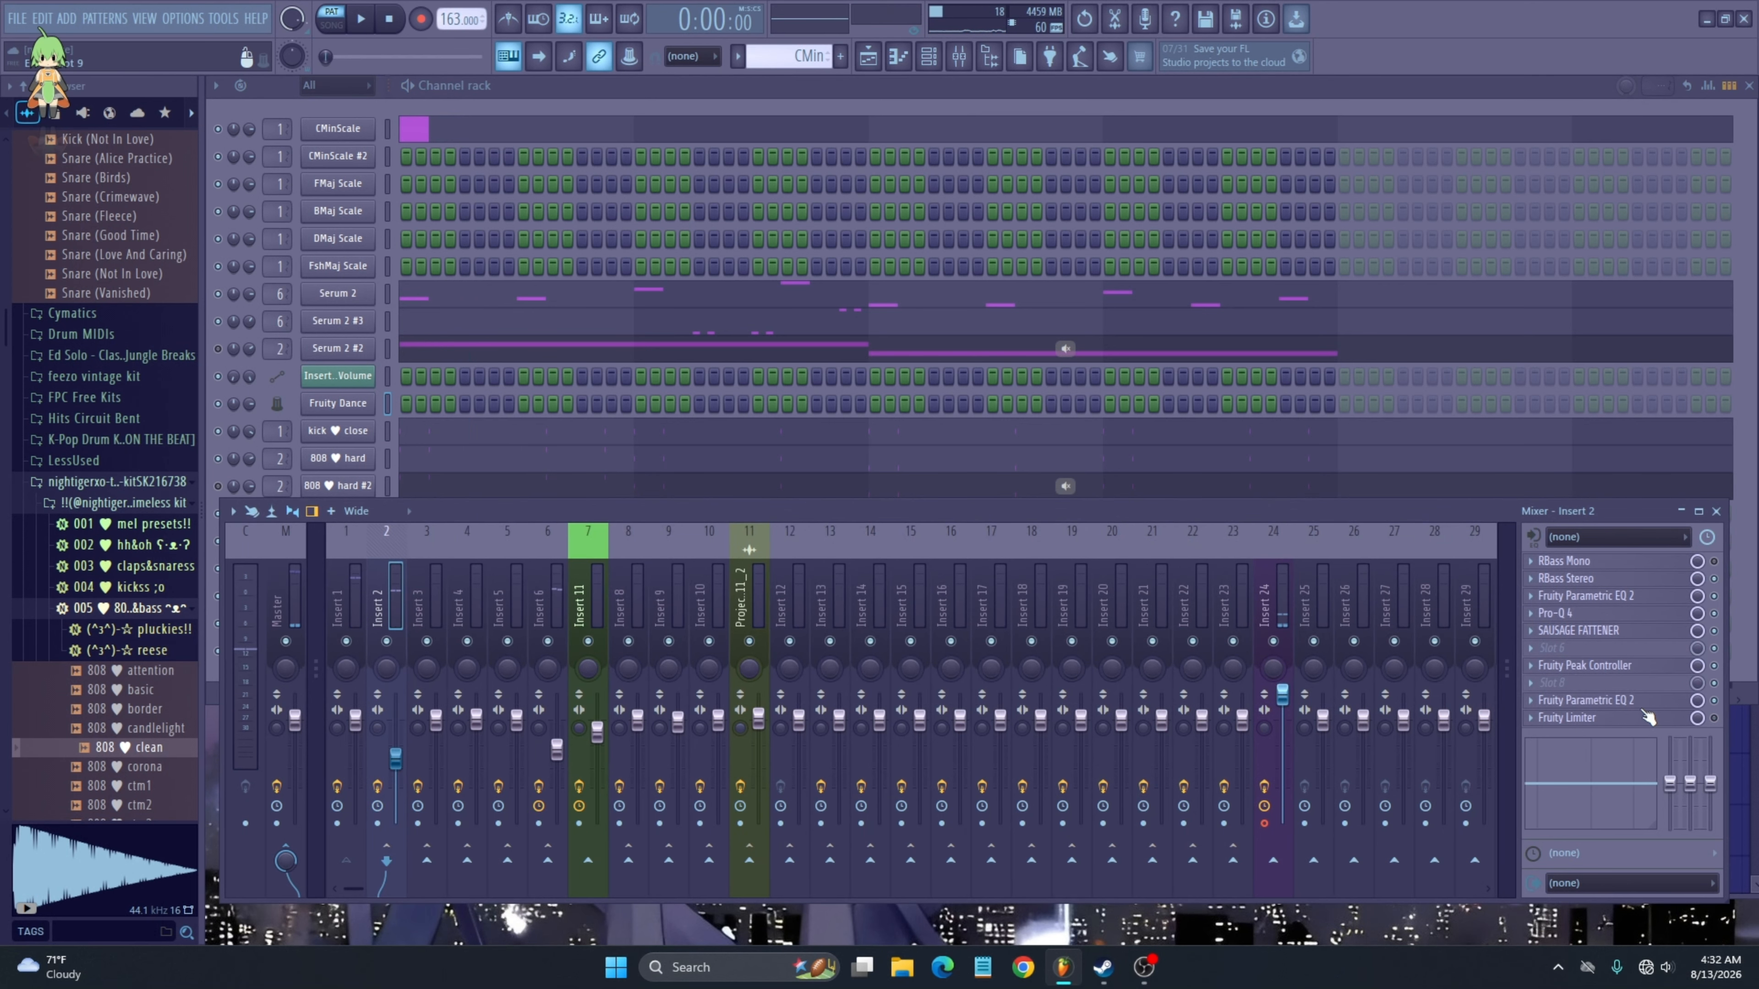
{"action": "left_click", "coordinate": [1646, 701]}
{"action": "key", "text": "space"}
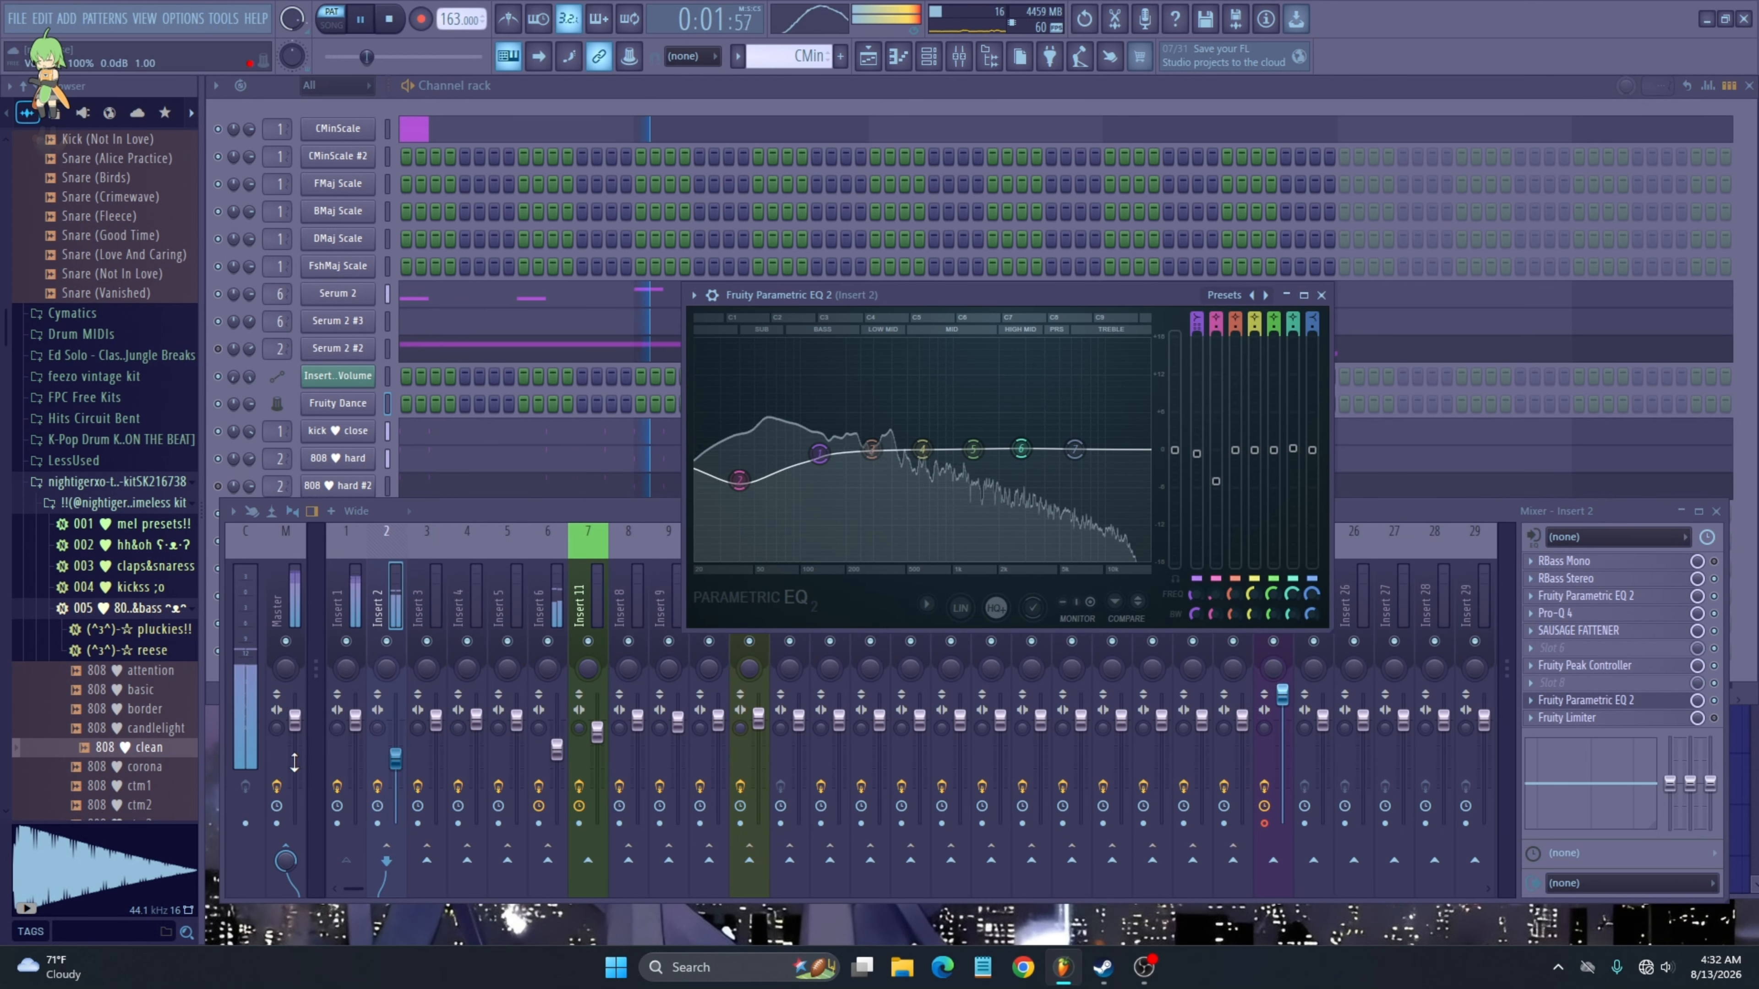
- Select Insert 1, open its Fruity Peak Controller, and move the window above the EQ
{"action": "right_click", "coordinate": [339, 754]}
{"action": "left_click", "coordinate": [339, 753]}
{"action": "left_click", "coordinate": [1628, 703]}
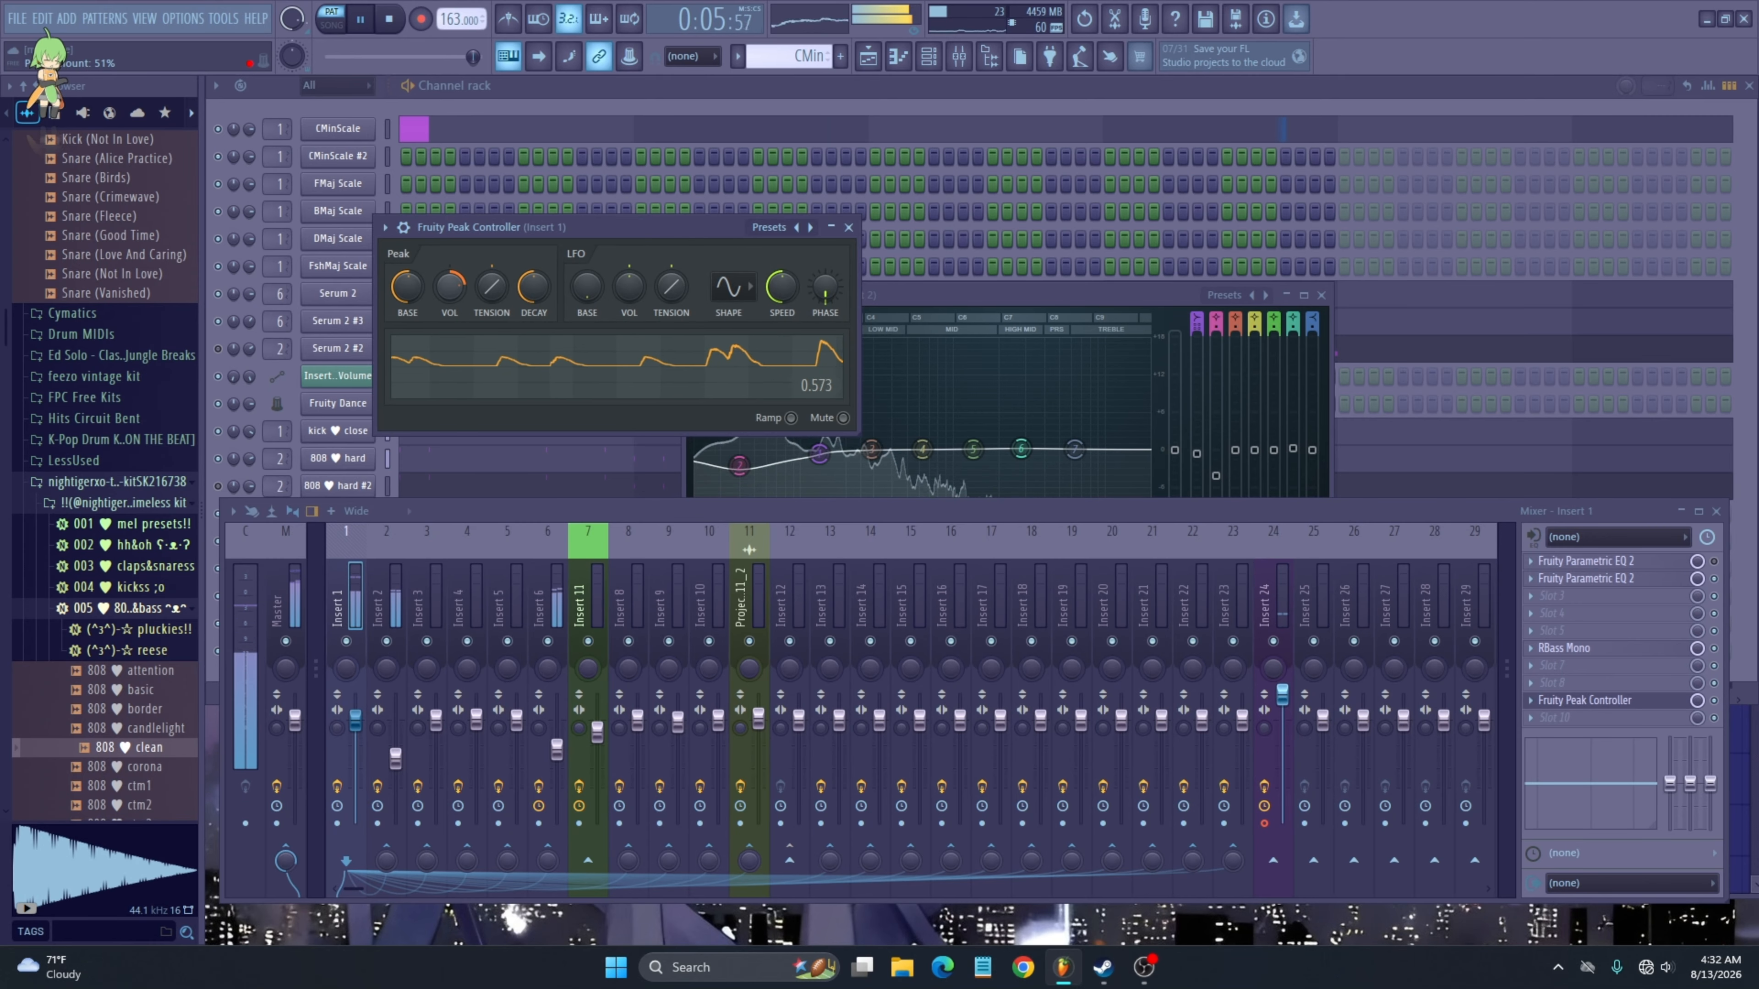
{"action": "left_click_drag", "start_coordinate": [457, 292], "coordinate": [506, 180]}
- Inspect band 2 of Insert 2's EQ, stop playback, and close the EQ and Peak Controller windows
{"action": "left_click", "coordinate": [769, 469]}
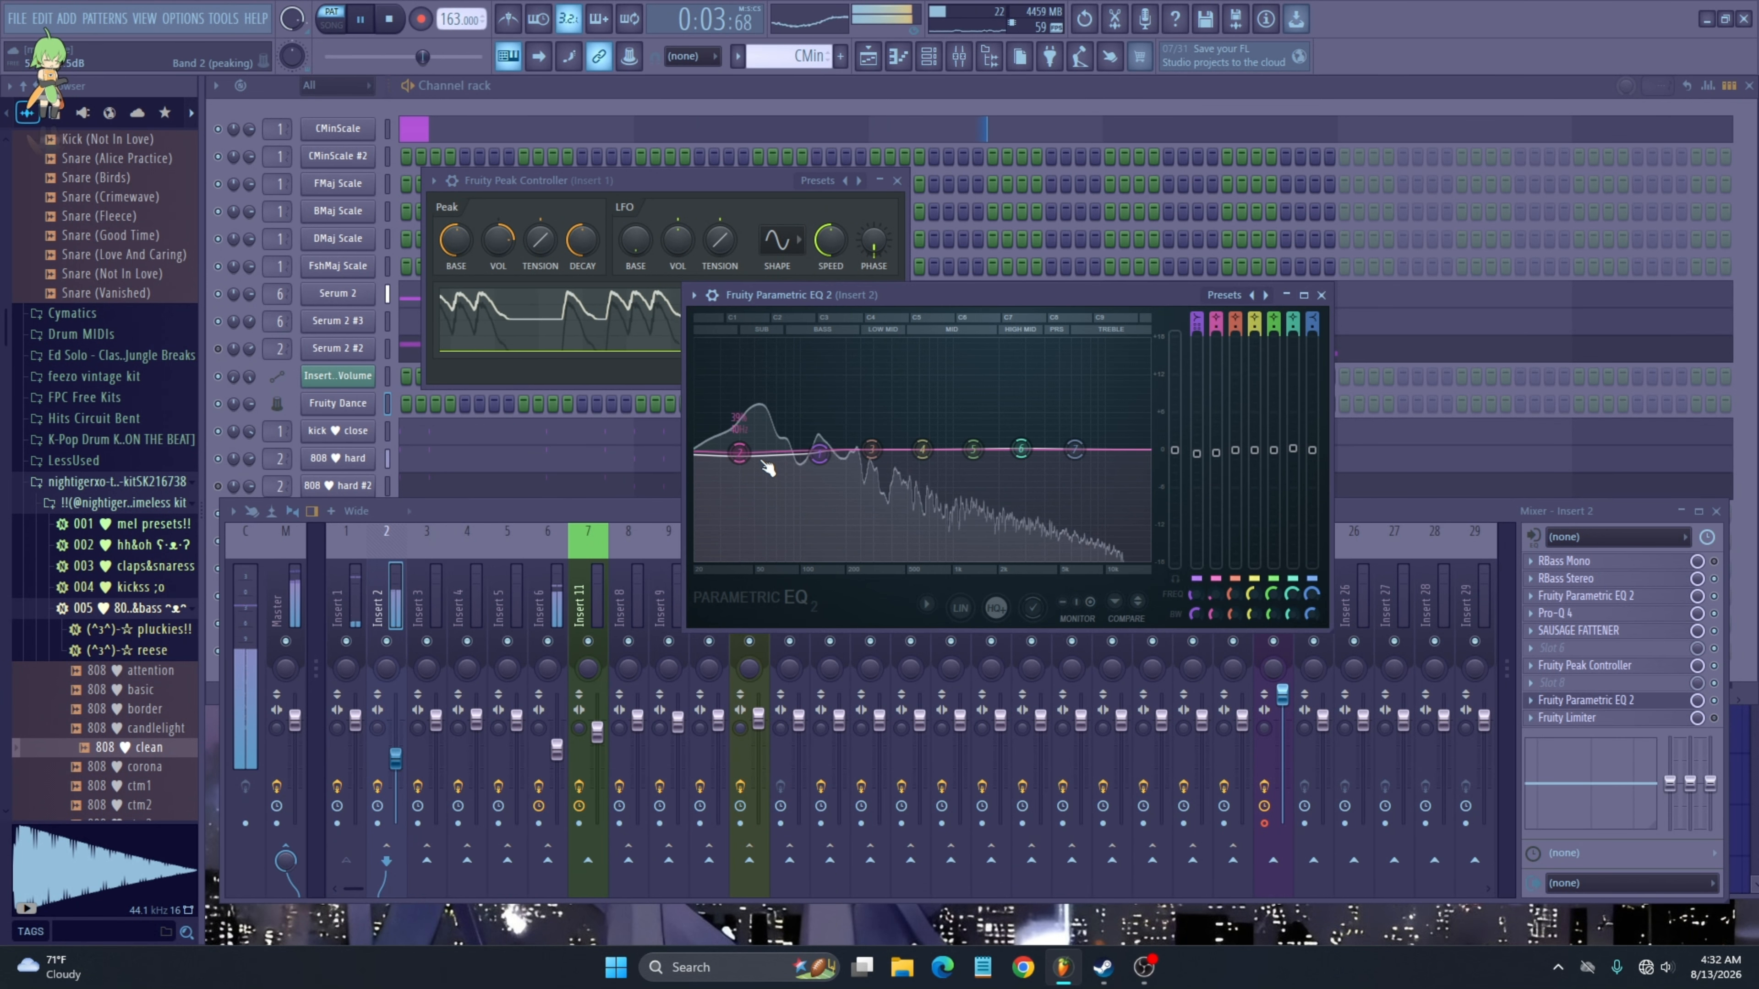
{"action": "key", "text": "space"}
{"action": "left_click", "coordinate": [1321, 294]}
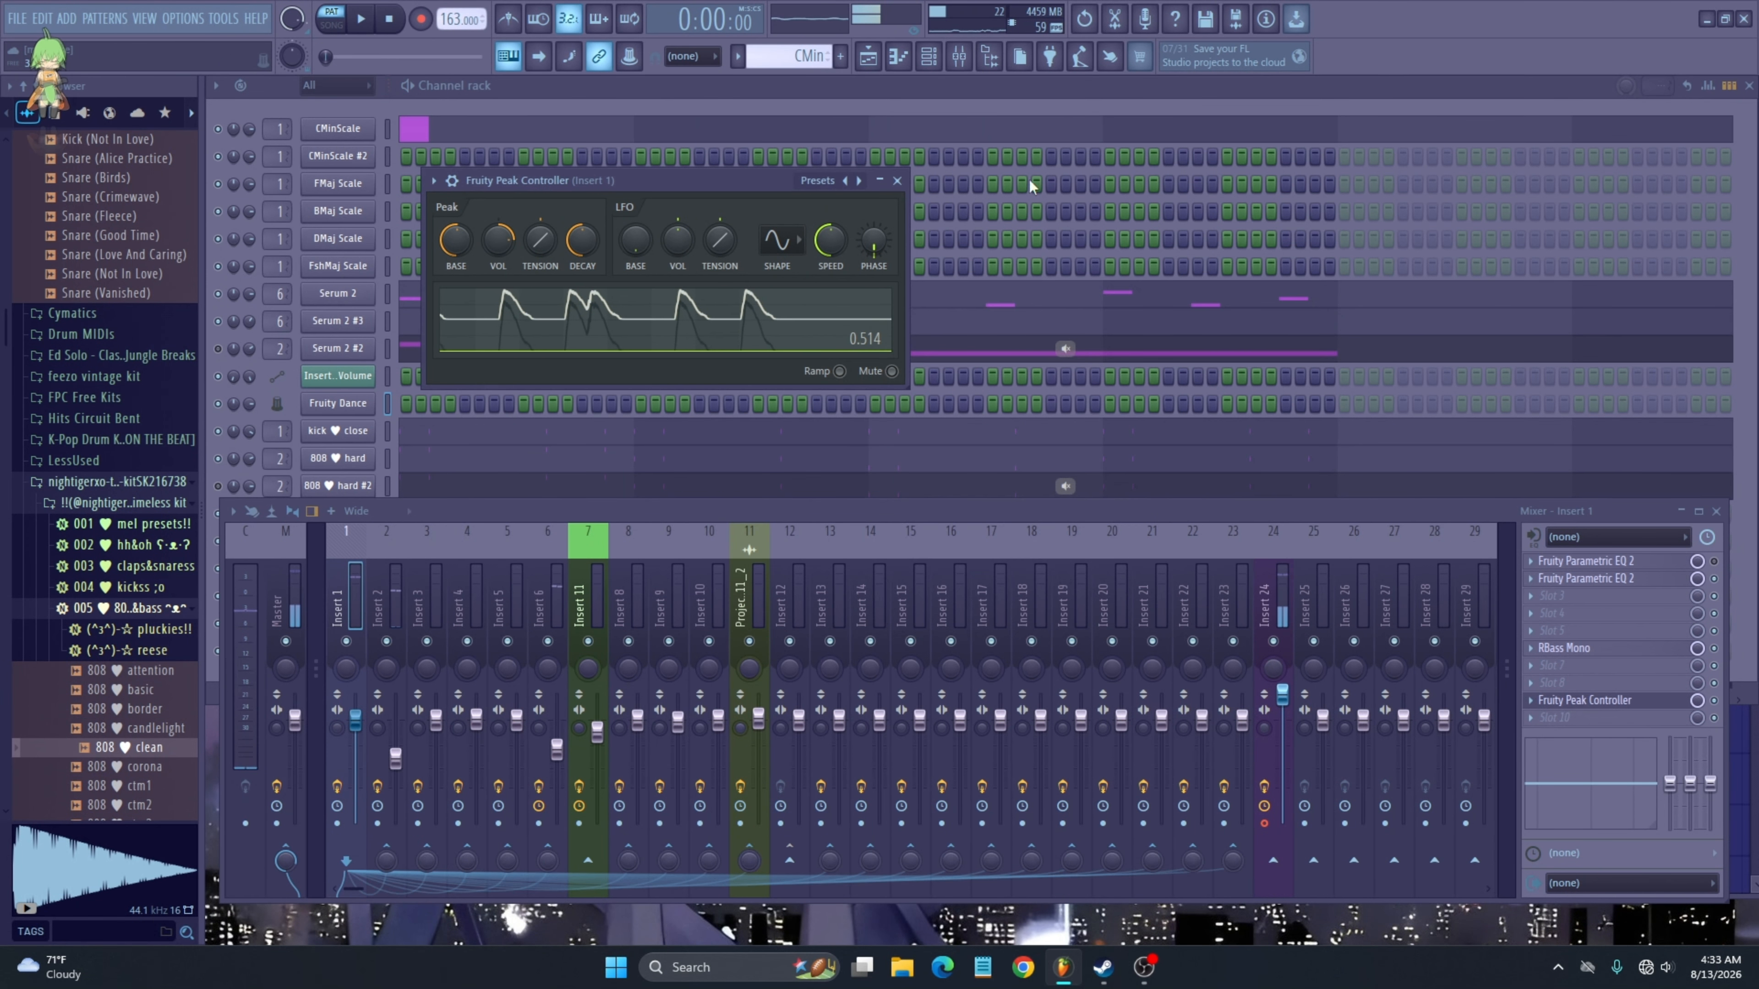
{"action": "left_click", "coordinate": [896, 181]}
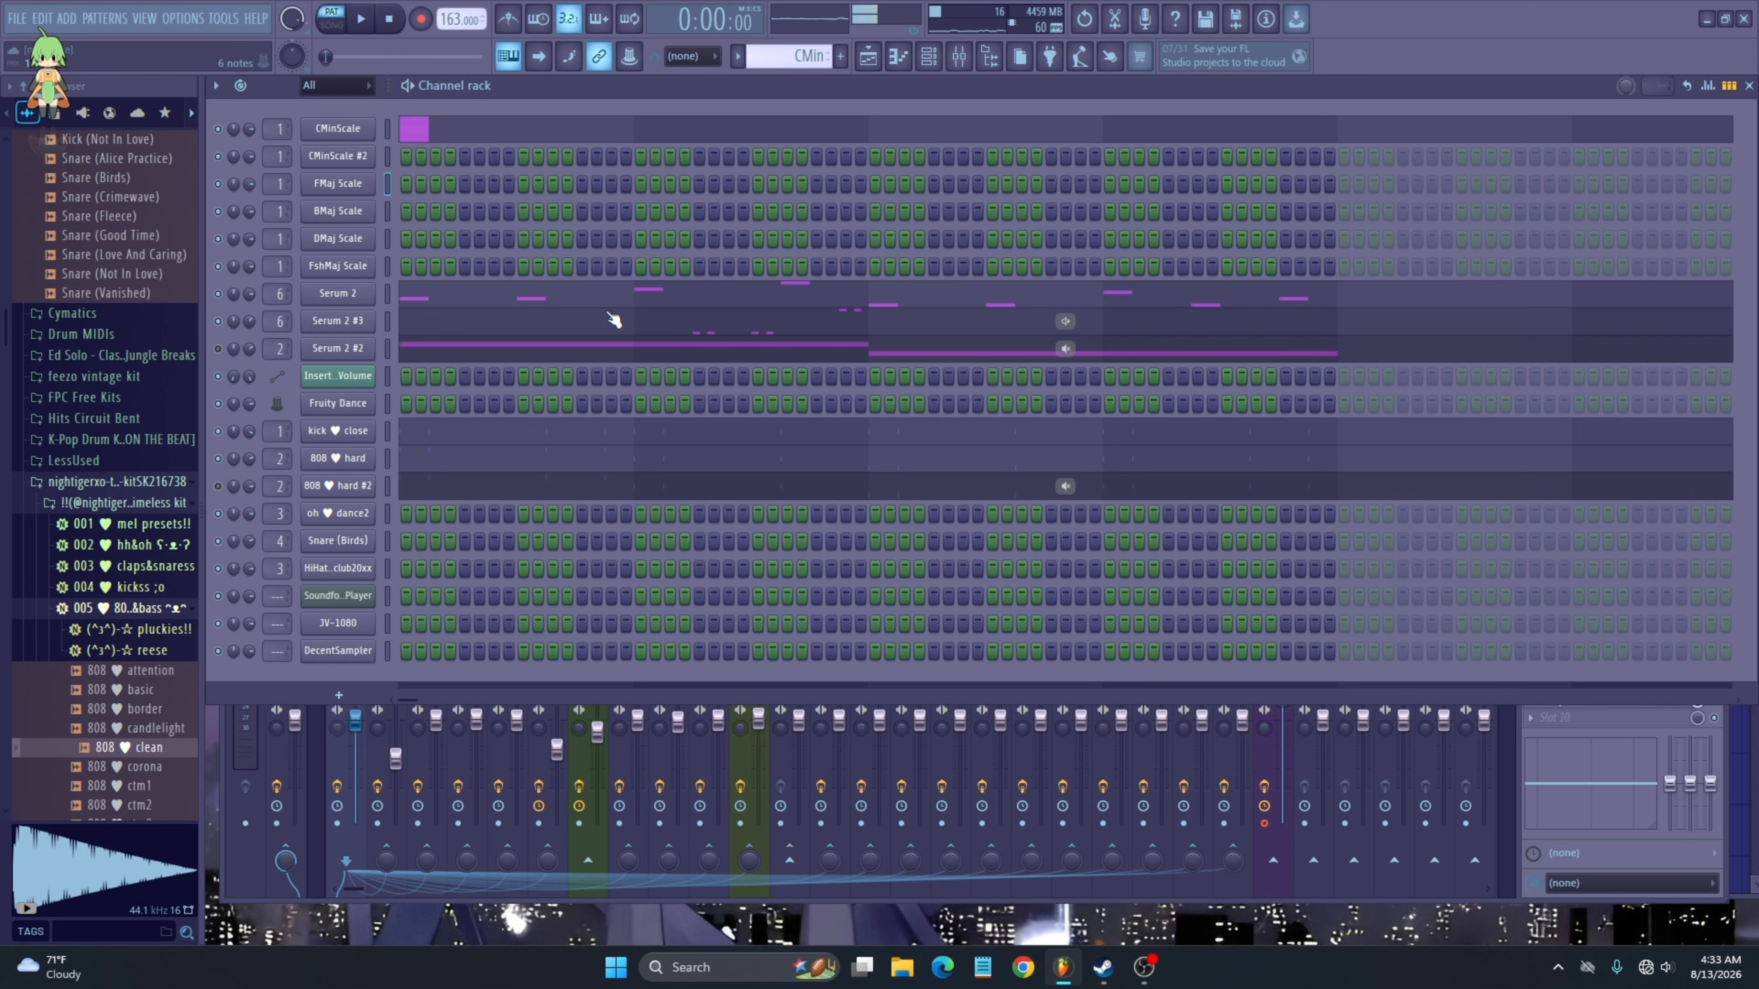